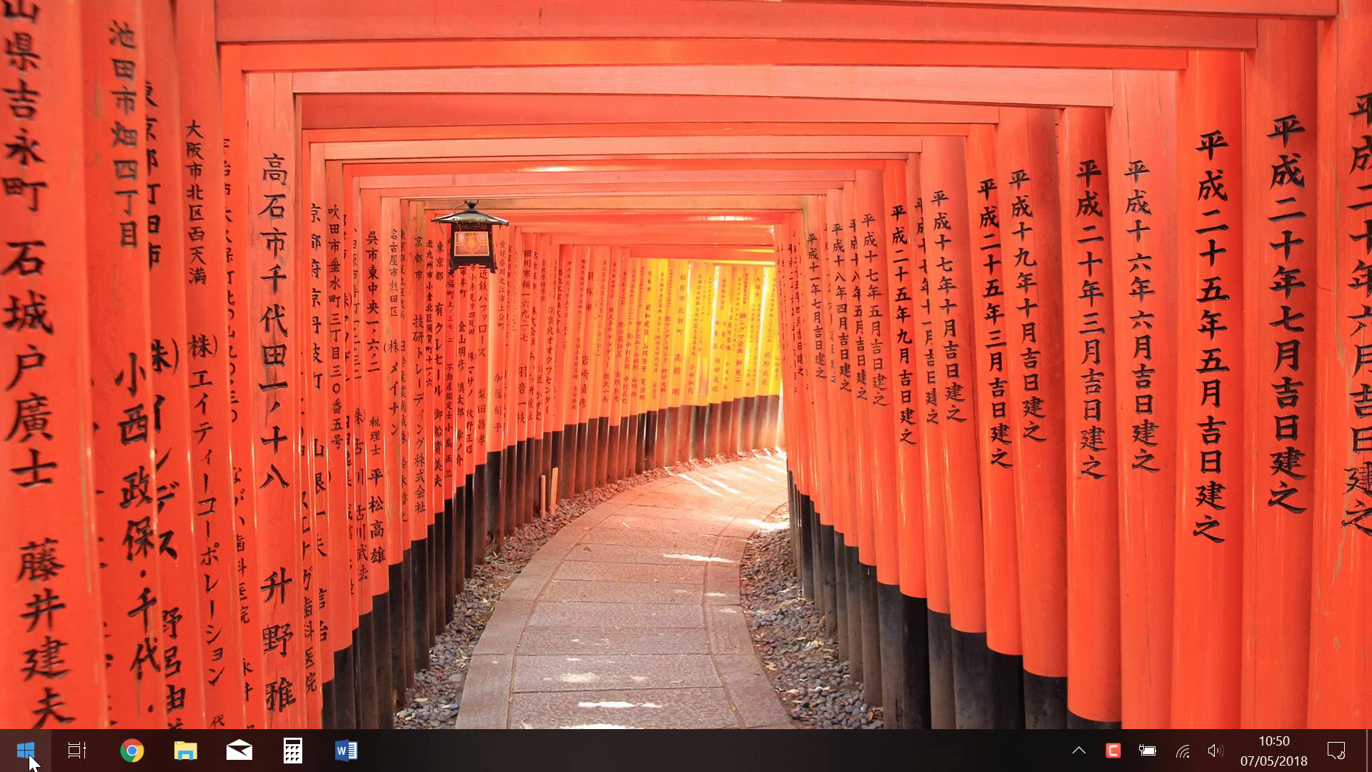
# - Browse the installed apps in the Start screen, search for "store" and launch Microsoft Store
pyautogui.click(26, 751)
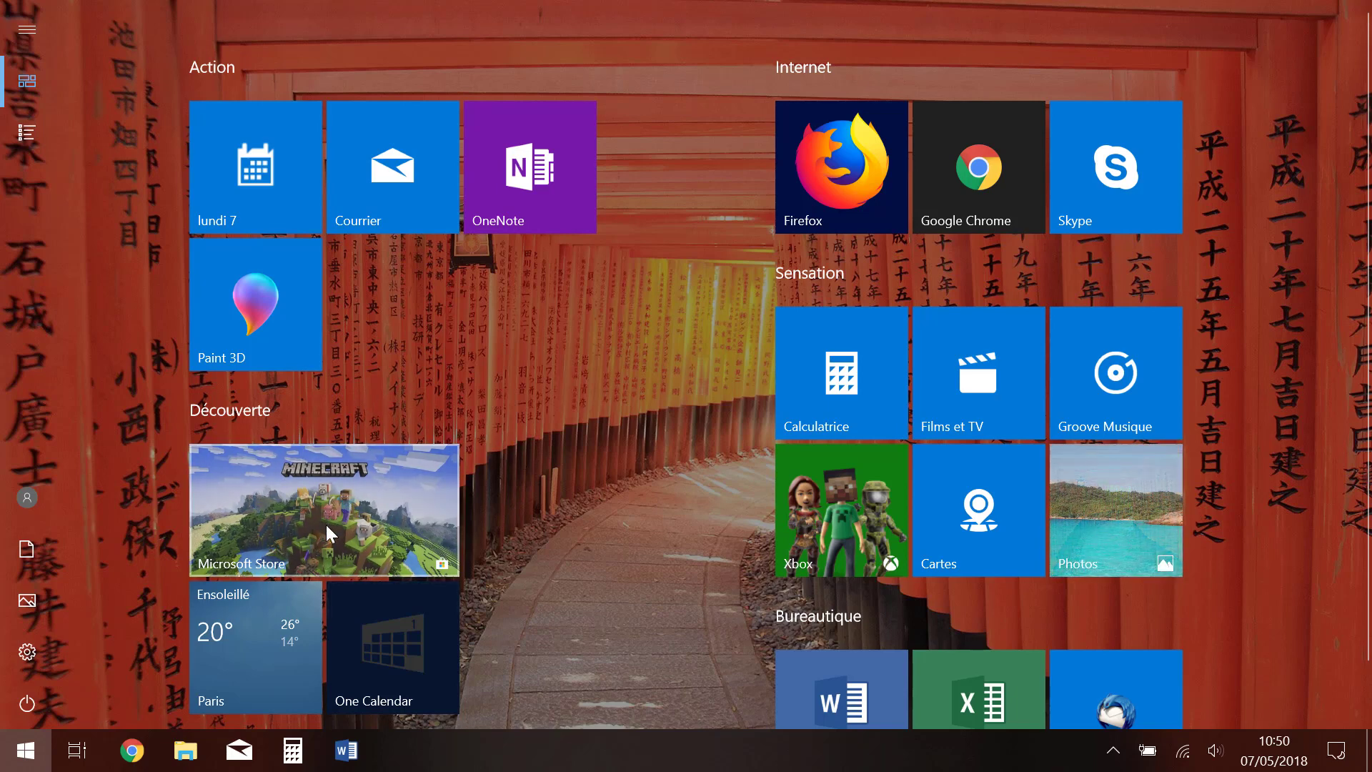
pyautogui.click(21, 136)
pyautogui.scroll(-15, 474, 424)
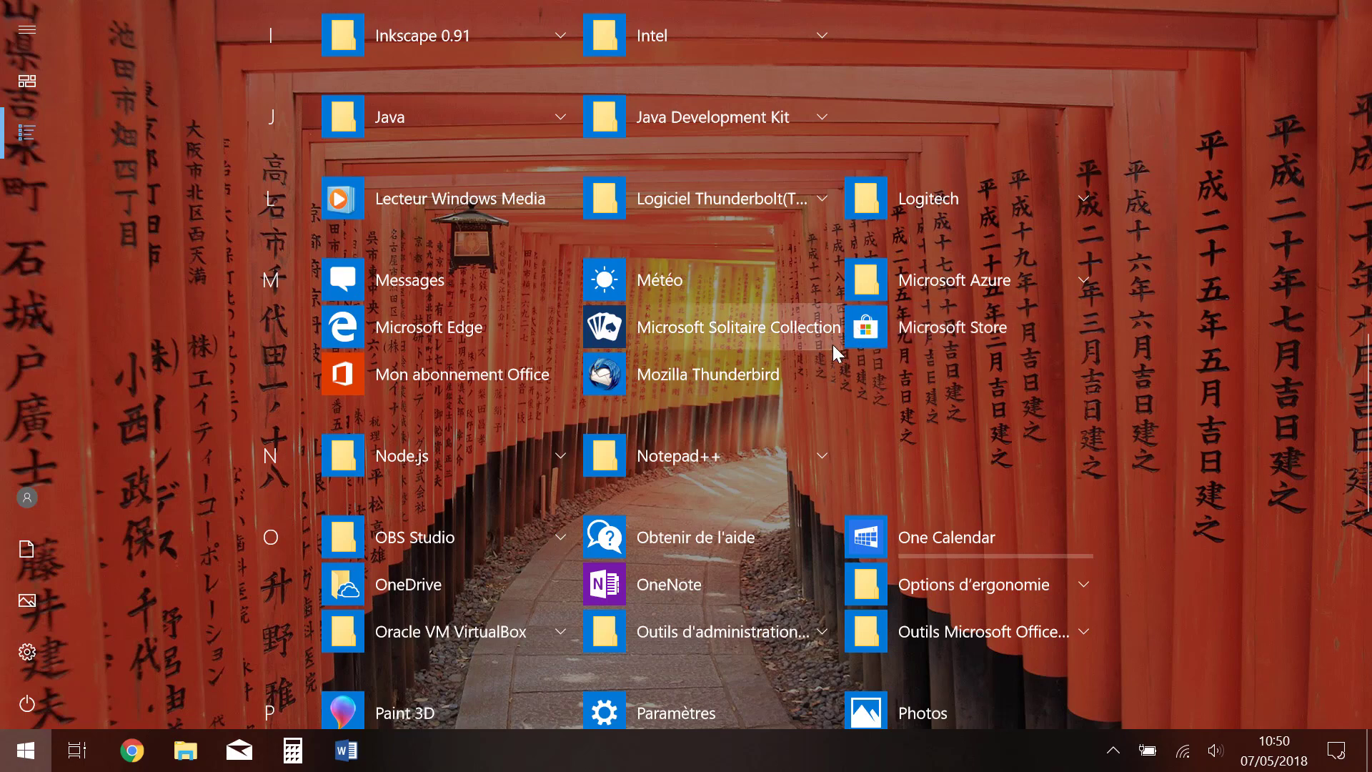
pyautogui.write('store')
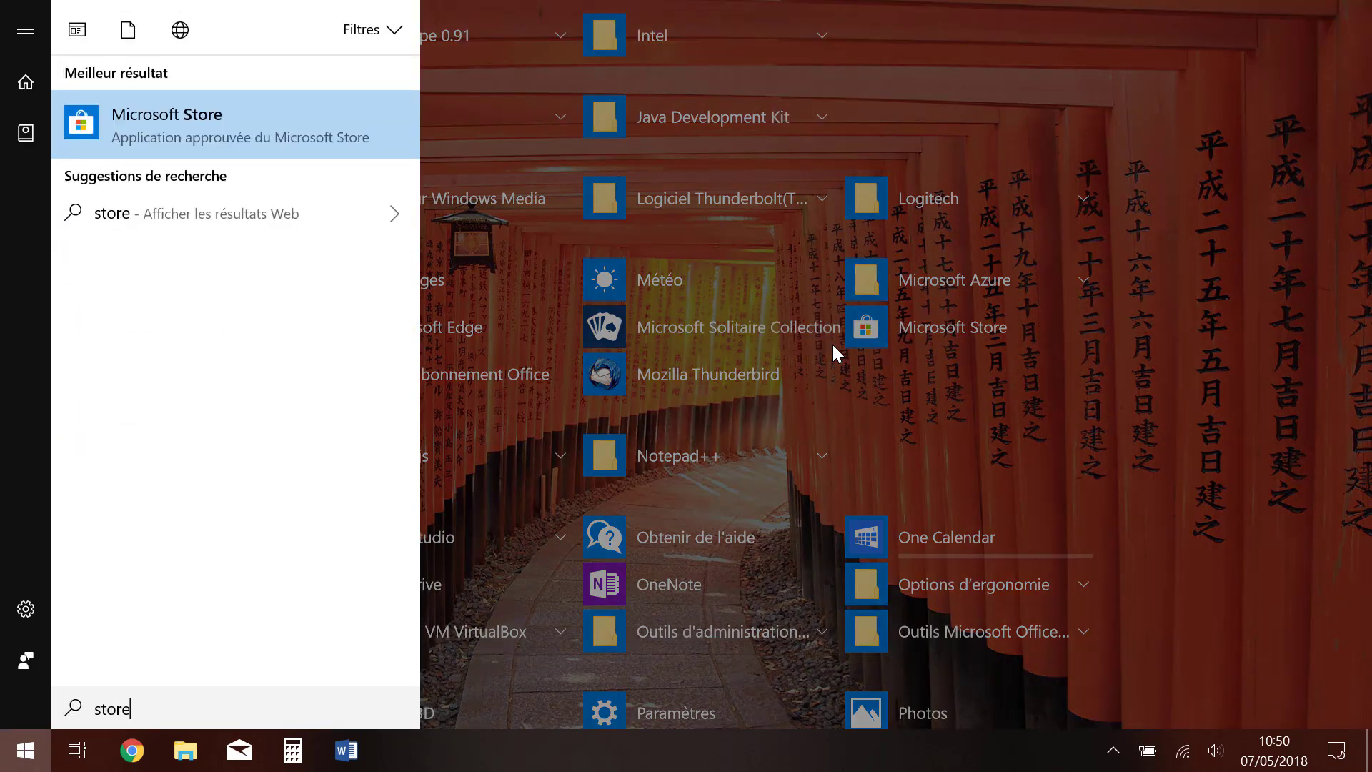
pyautogui.click(208, 123)
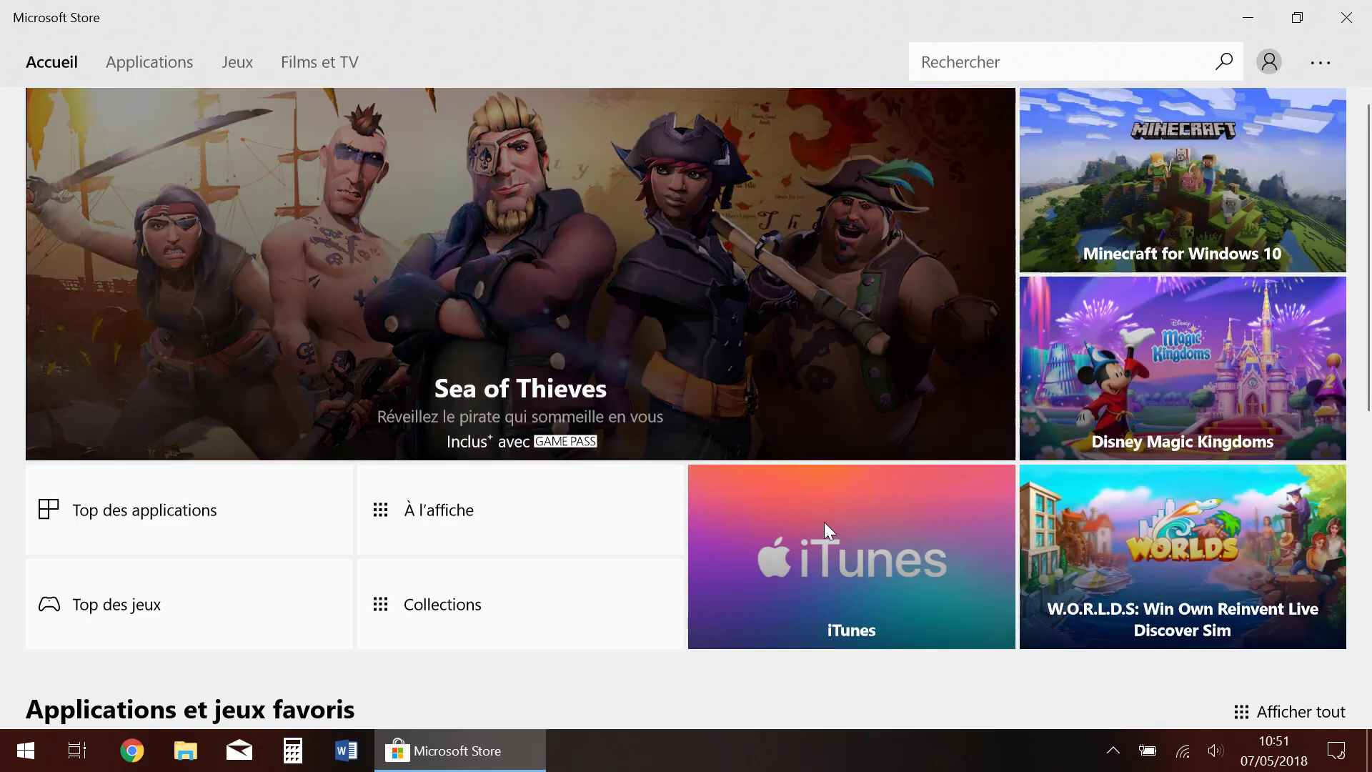
# - Look through the Accueil page's sections, from favourite and most popular apps and games to learning applications, and return to its beginning
pyautogui.scroll(-5, 637, 469)
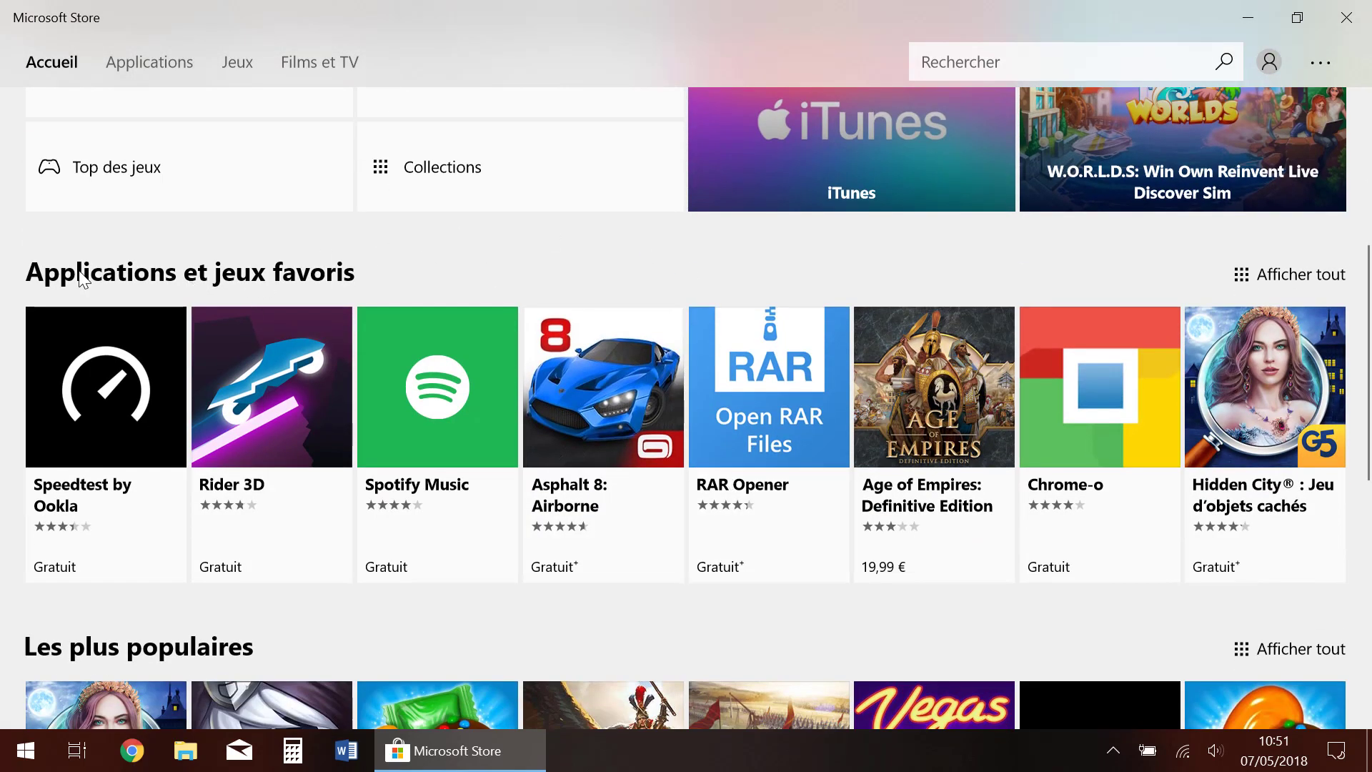
pyautogui.scroll(-4, 399, 285)
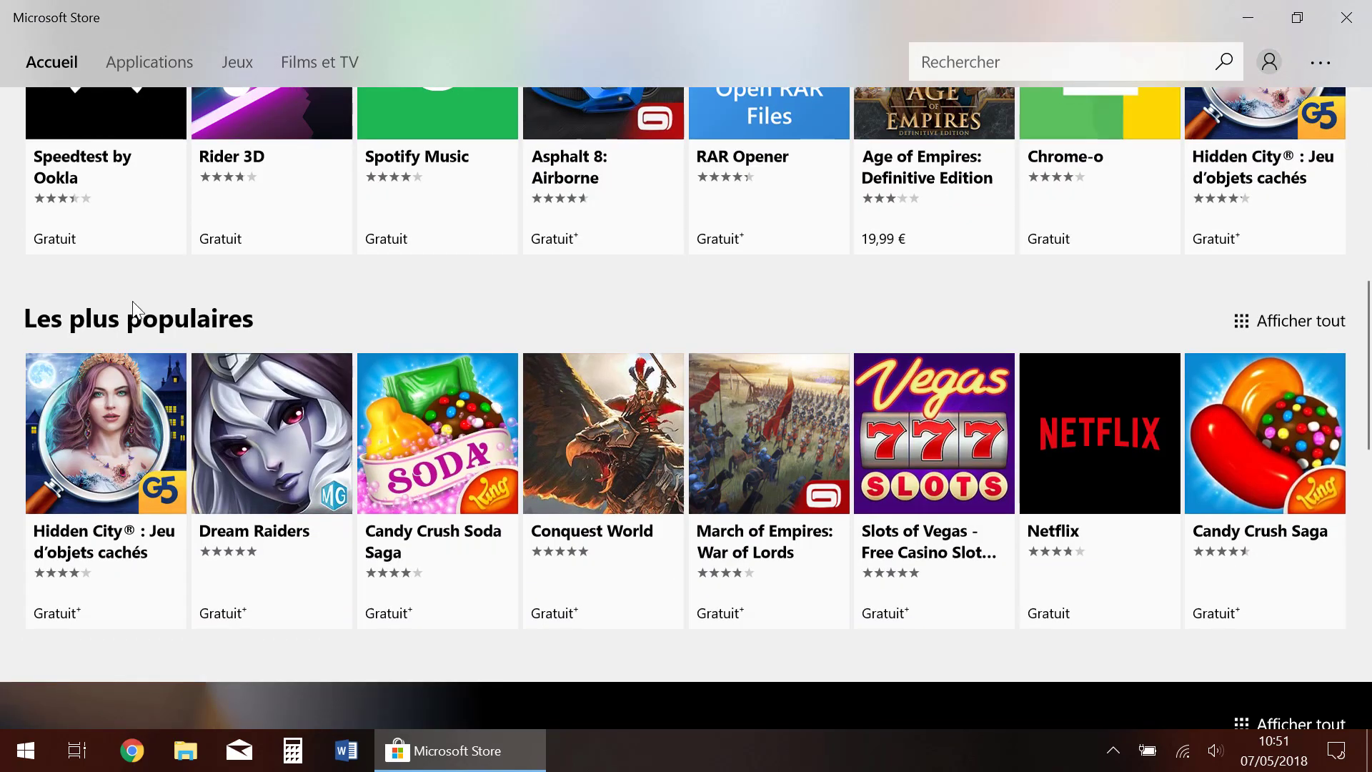
pyautogui.scroll(-5, 341, 453)
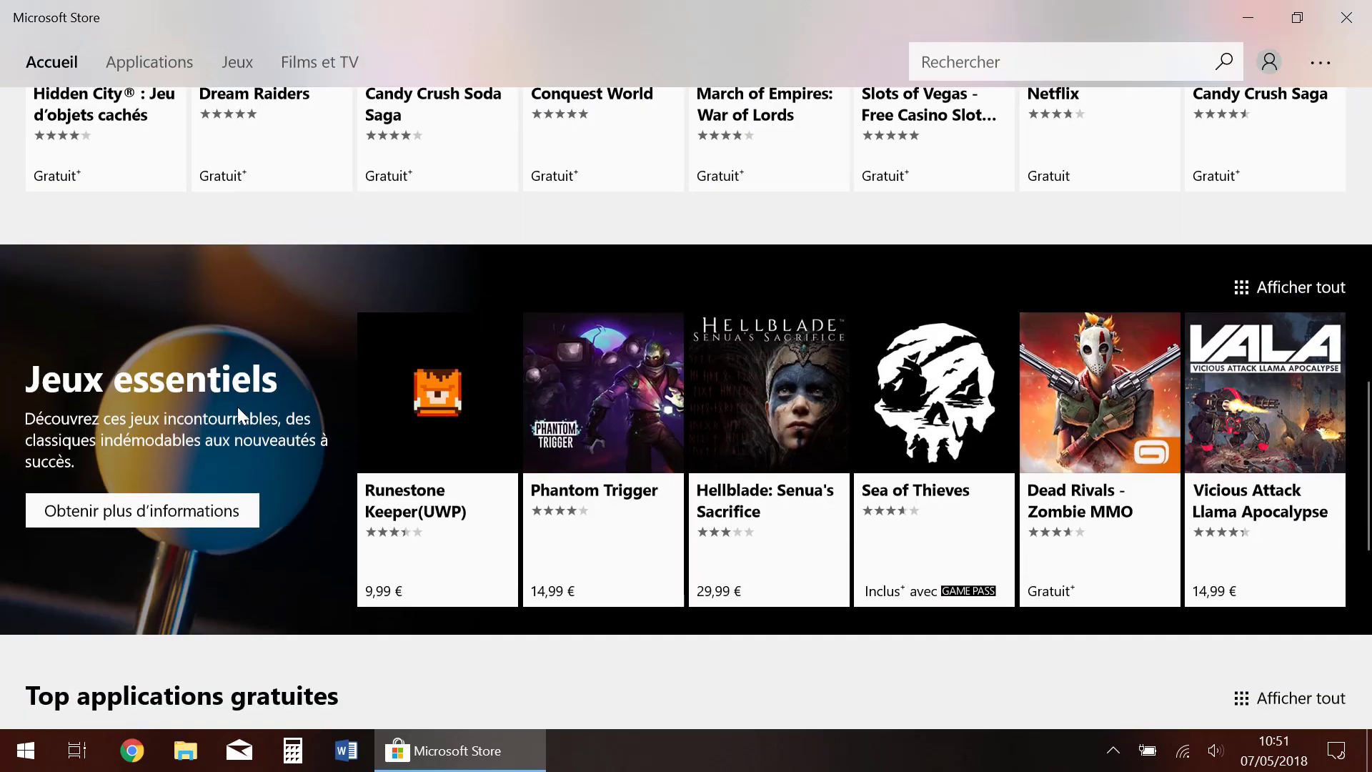
pyautogui.scroll(-4, 382, 450)
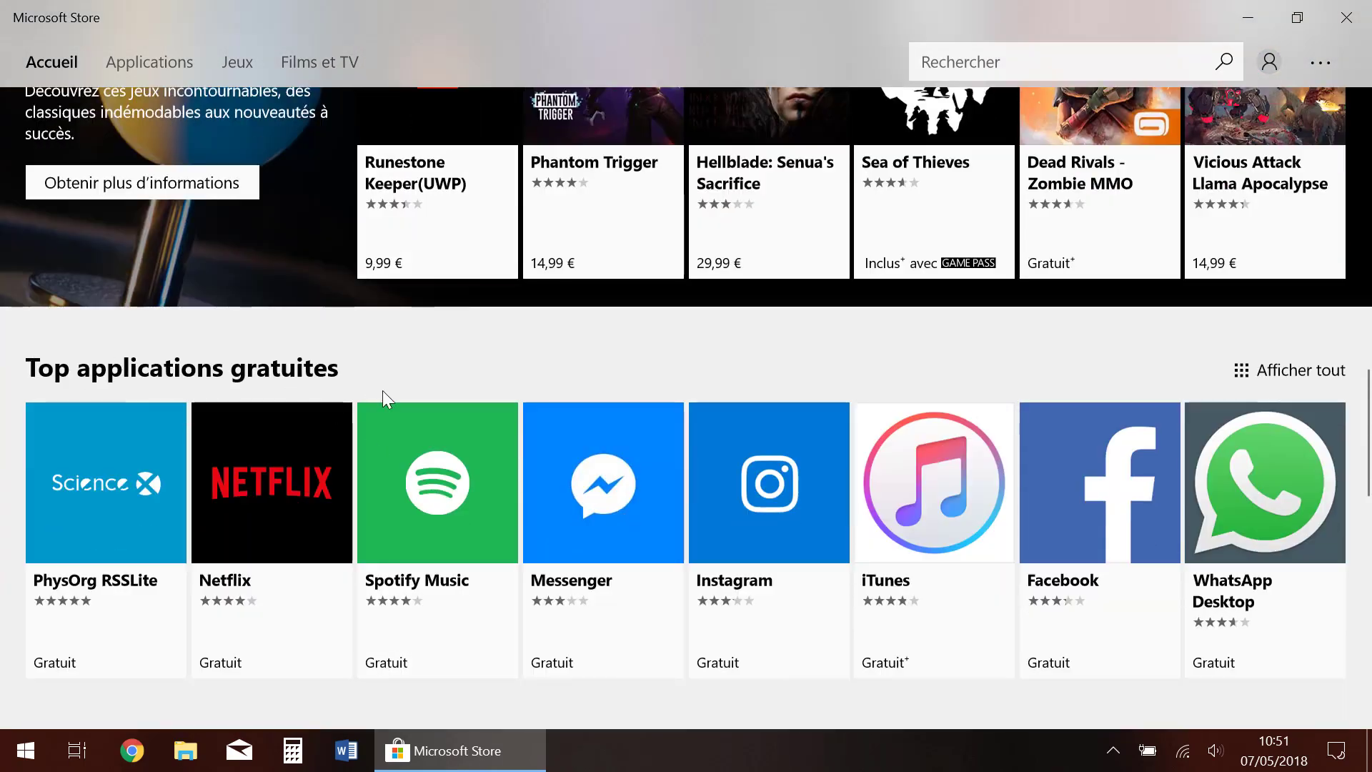
pyautogui.scroll(-5, 383, 400)
pyautogui.scroll(-4, 637, 536)
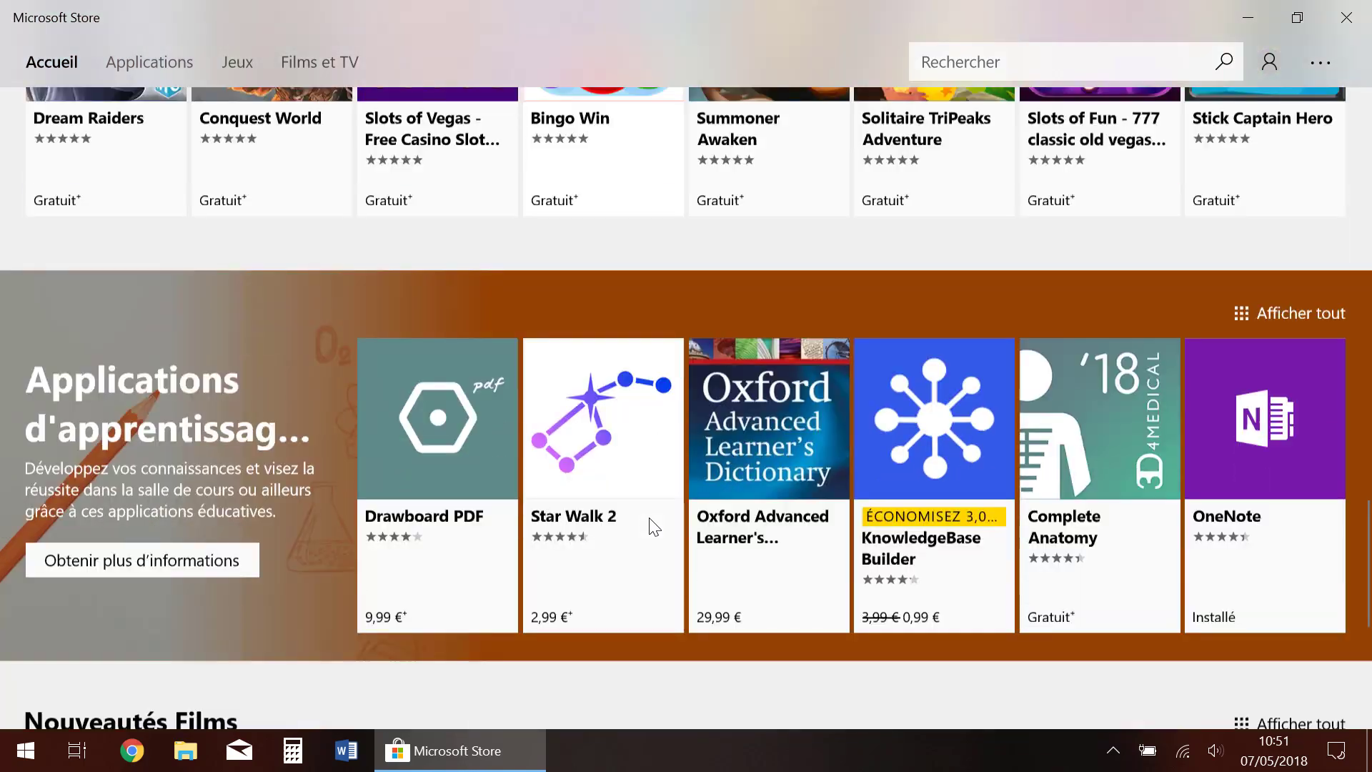
pyautogui.scroll(20, 649, 518)
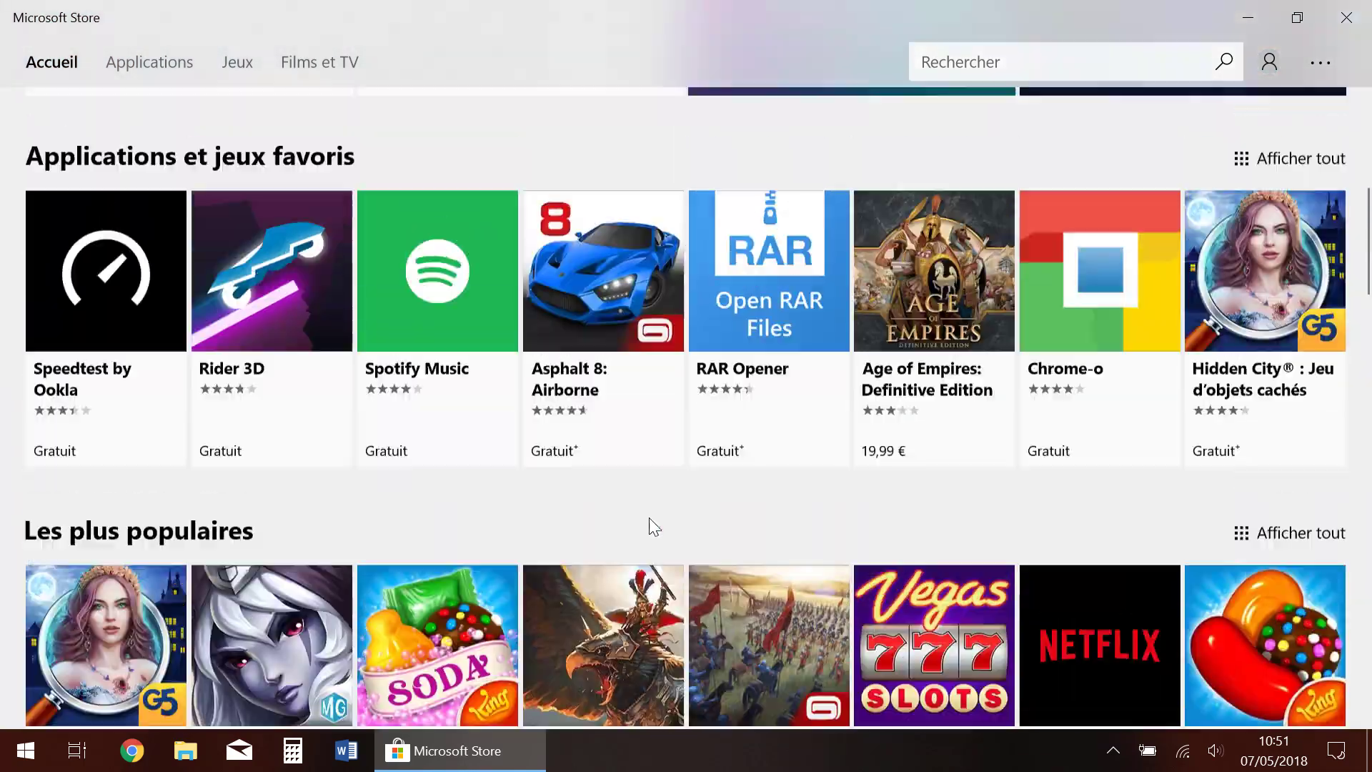
pyautogui.scroll(7, 654, 527)
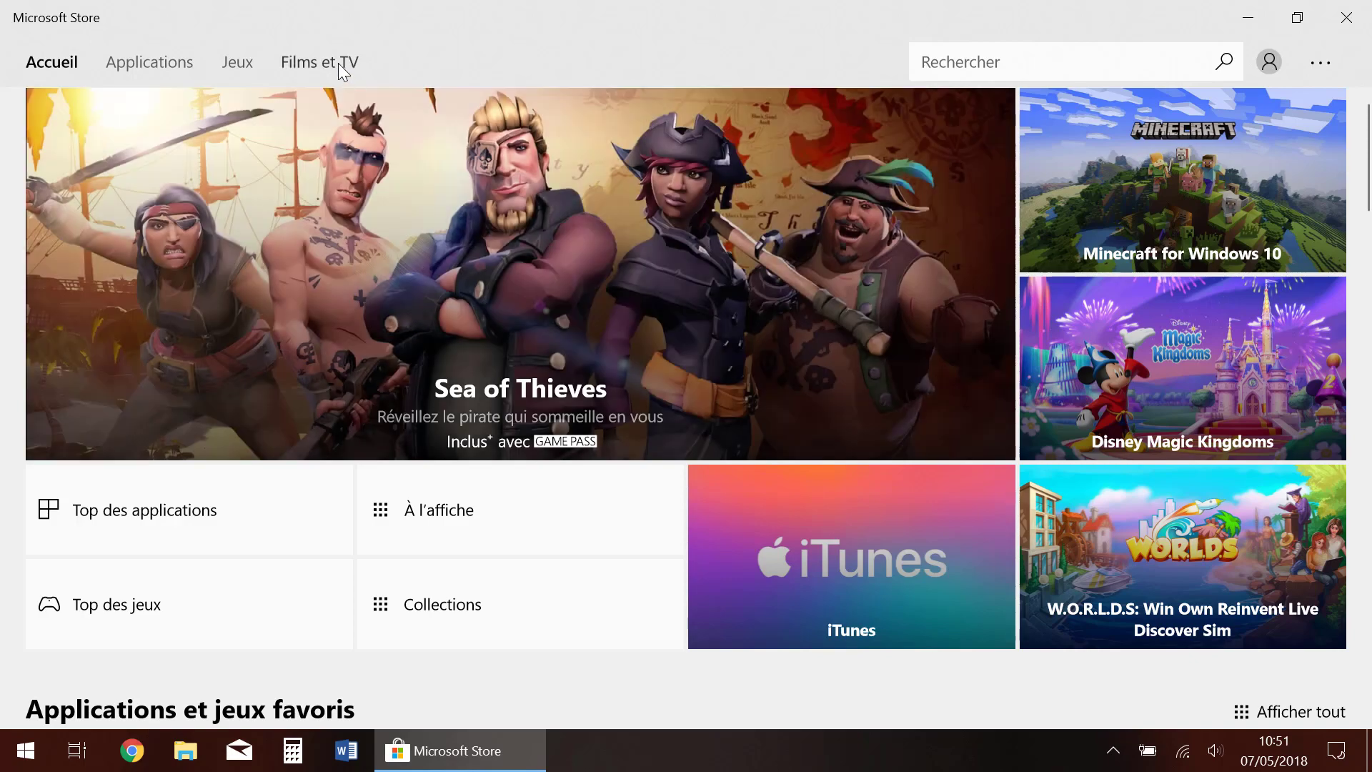
# - Go to the Films et TV section and open the 2017 film Star Wars : Les Derniers Jedi from the new film releases
pyautogui.click(337, 63)
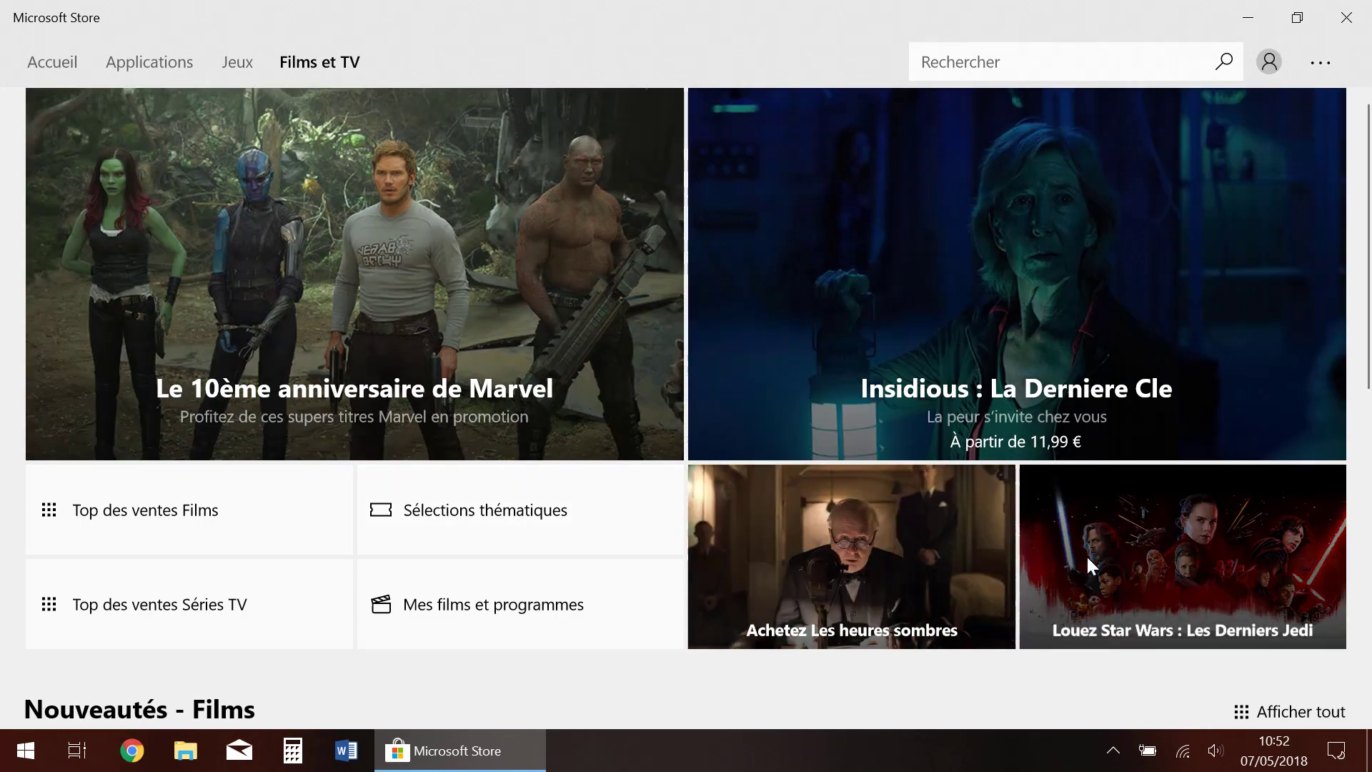
pyautogui.scroll(-5, 498, 574)
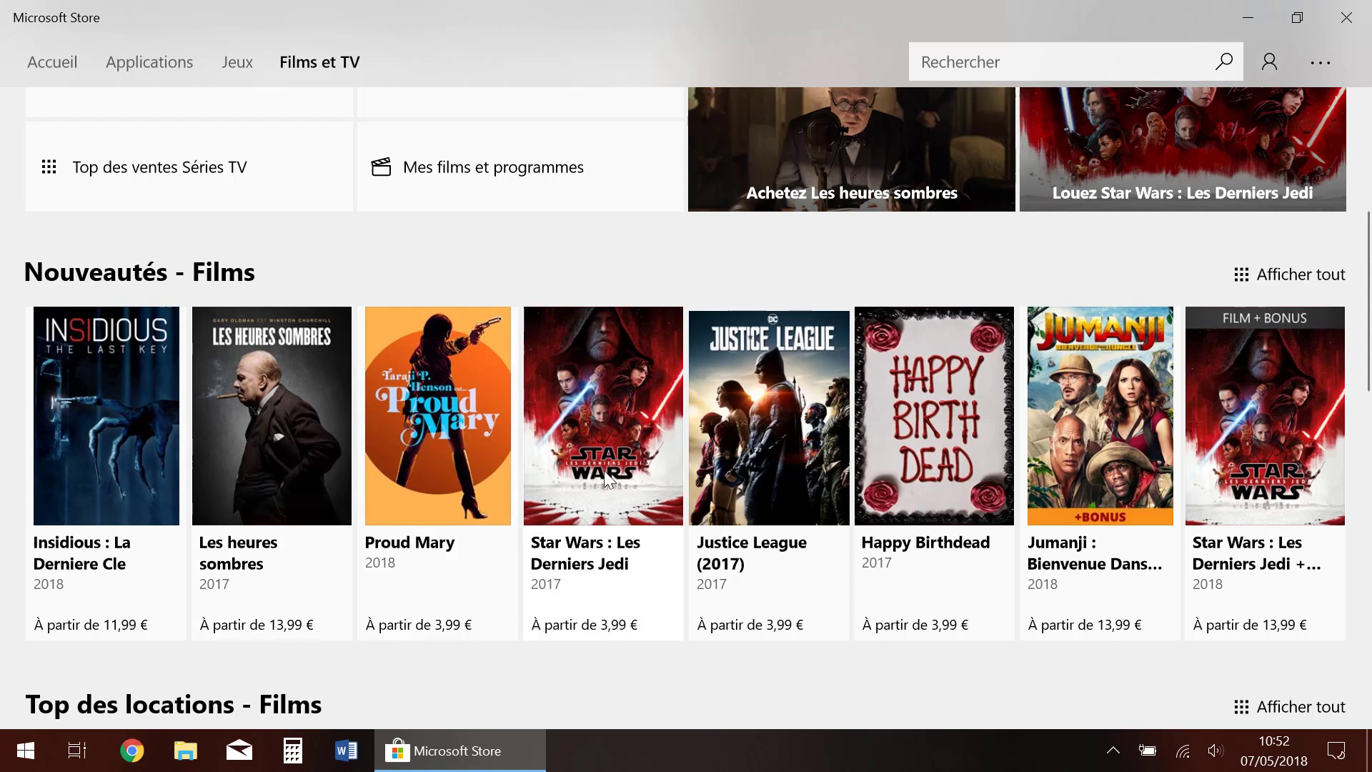
pyautogui.click(602, 422)
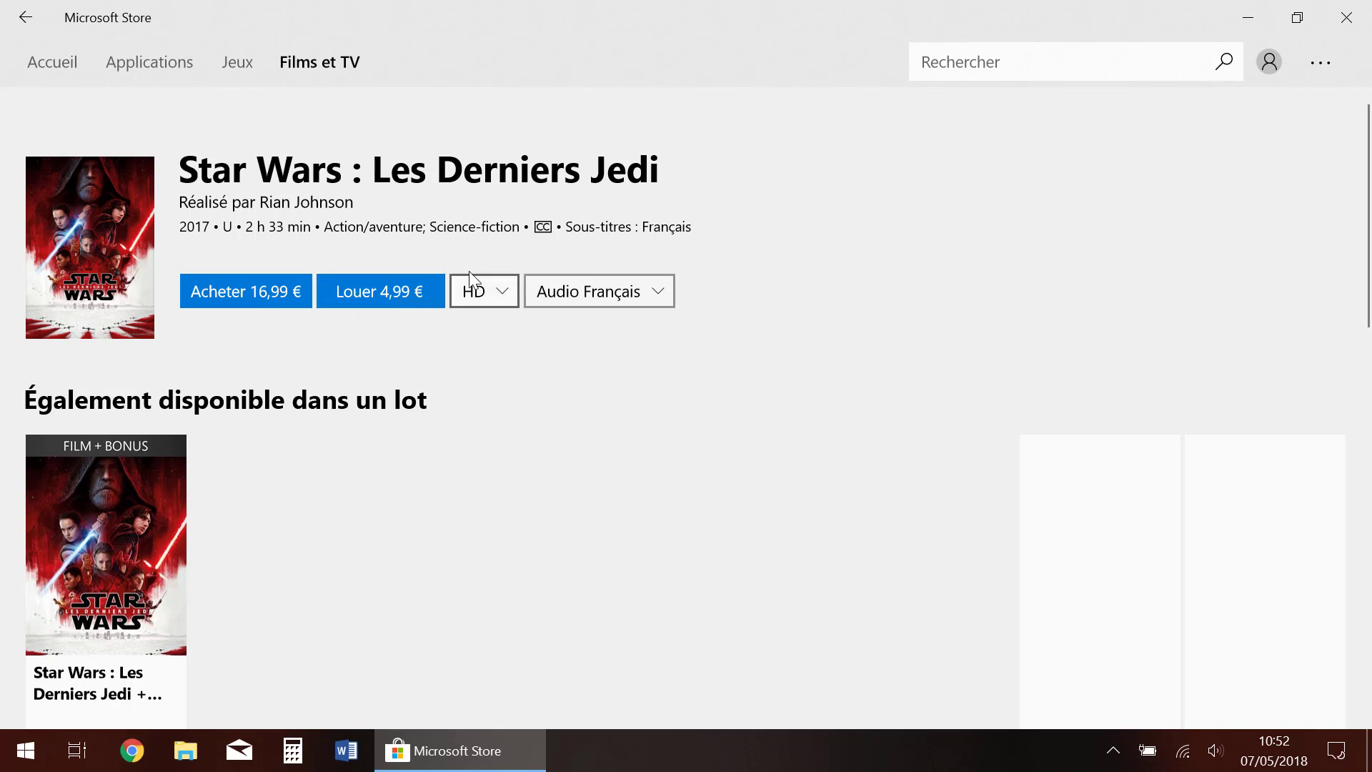
# - Examine the video quality and audio language choices for Star Wars : Les Derniers Jedi without changing the selection
pyautogui.click(505, 289)
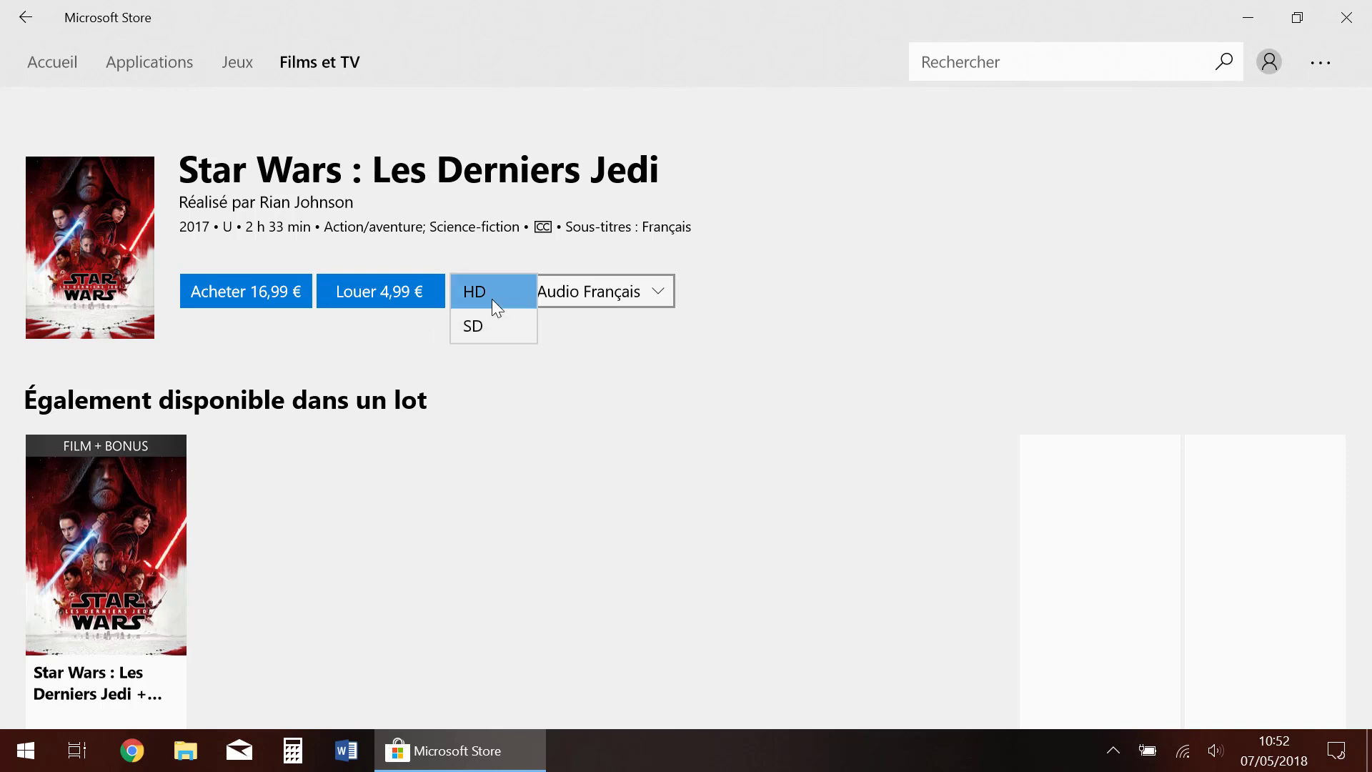
pyautogui.click(506, 349)
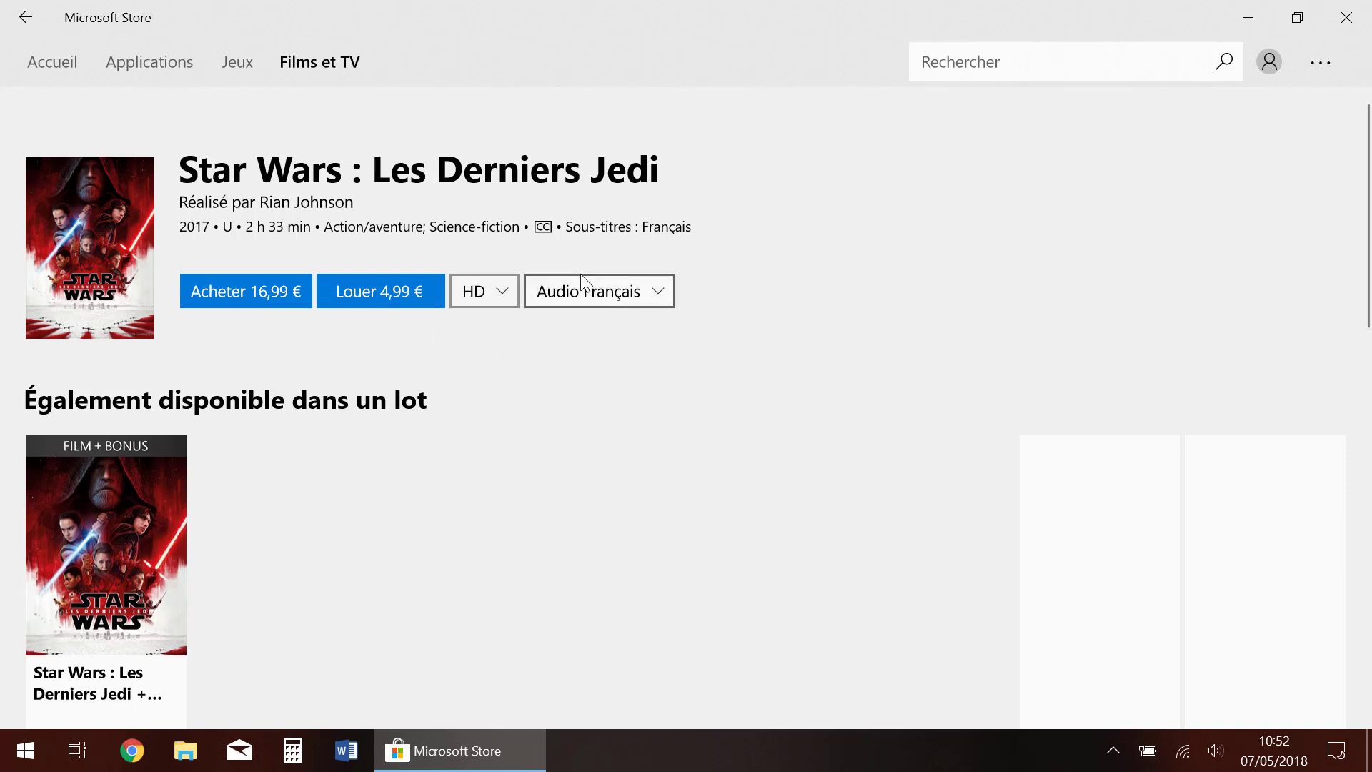
pyautogui.click(606, 295)
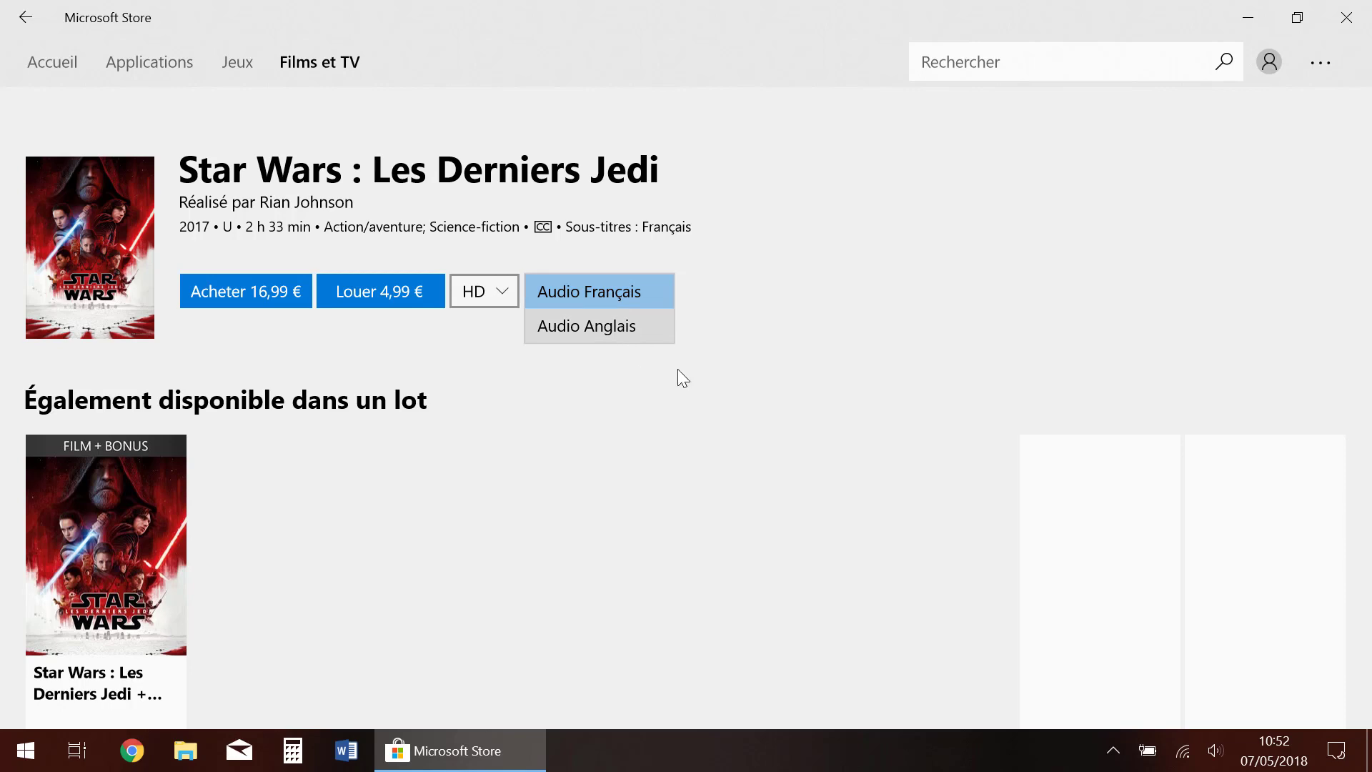
pyautogui.click(599, 470)
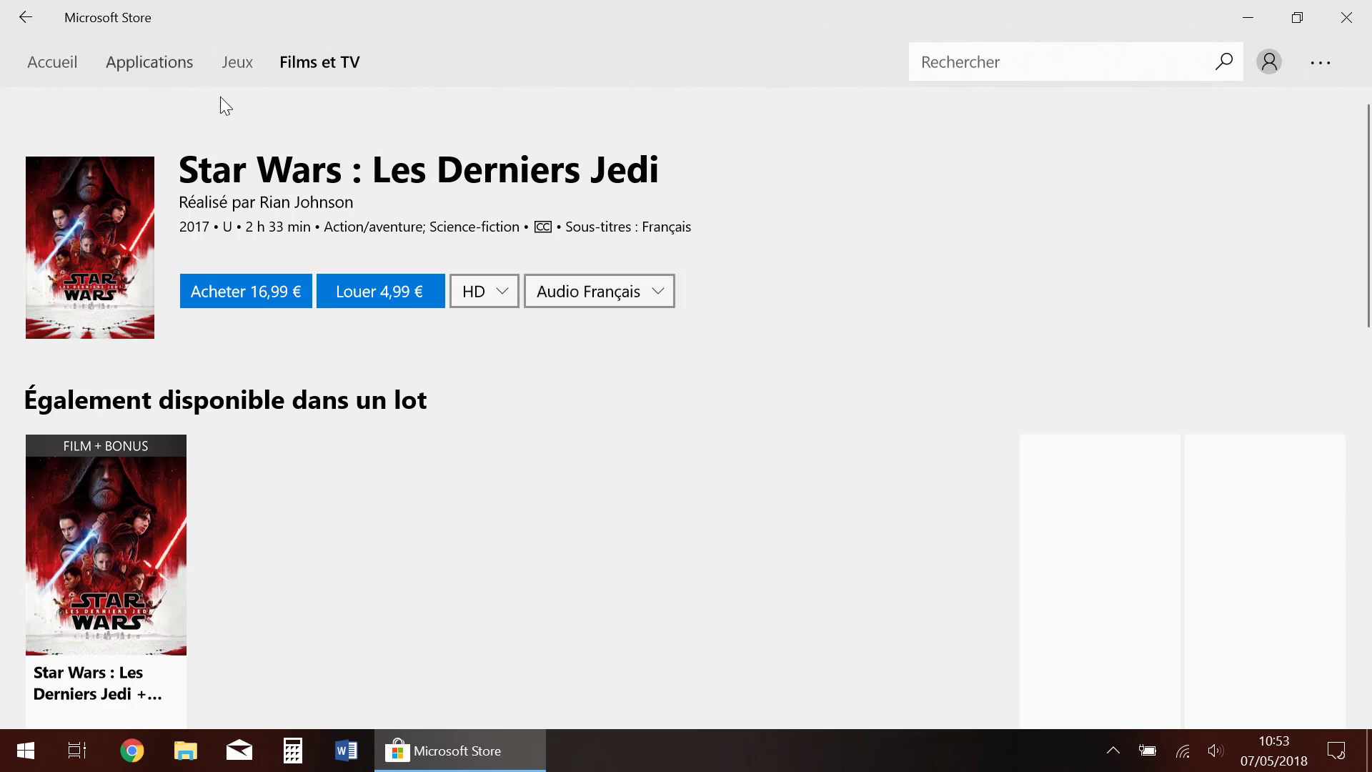
# - Return to the Films et TV page and look through its offers down to the new and best-selling TV series
pyautogui.click(26, 22)
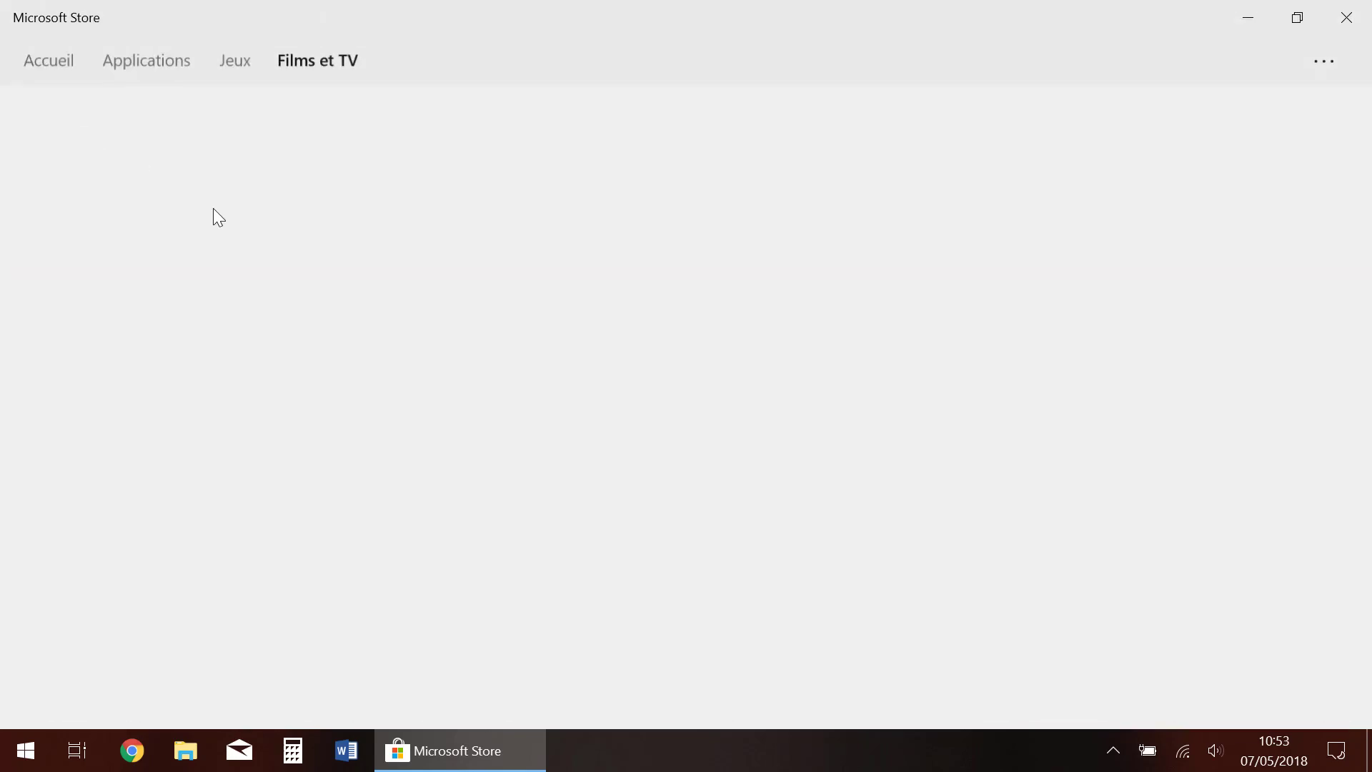
pyautogui.scroll(-15, 551, 472)
pyautogui.scroll(-13, 540, 501)
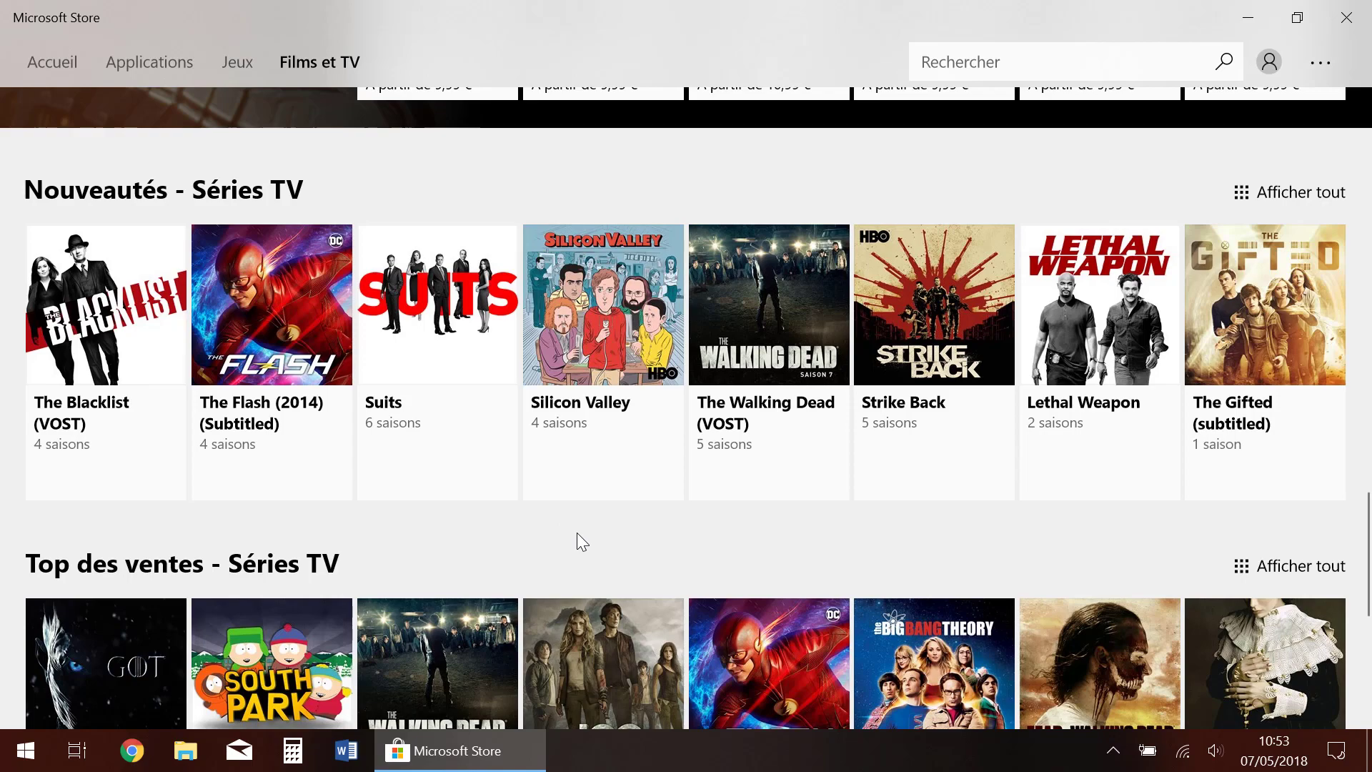
pyautogui.scroll(12, 577, 533)
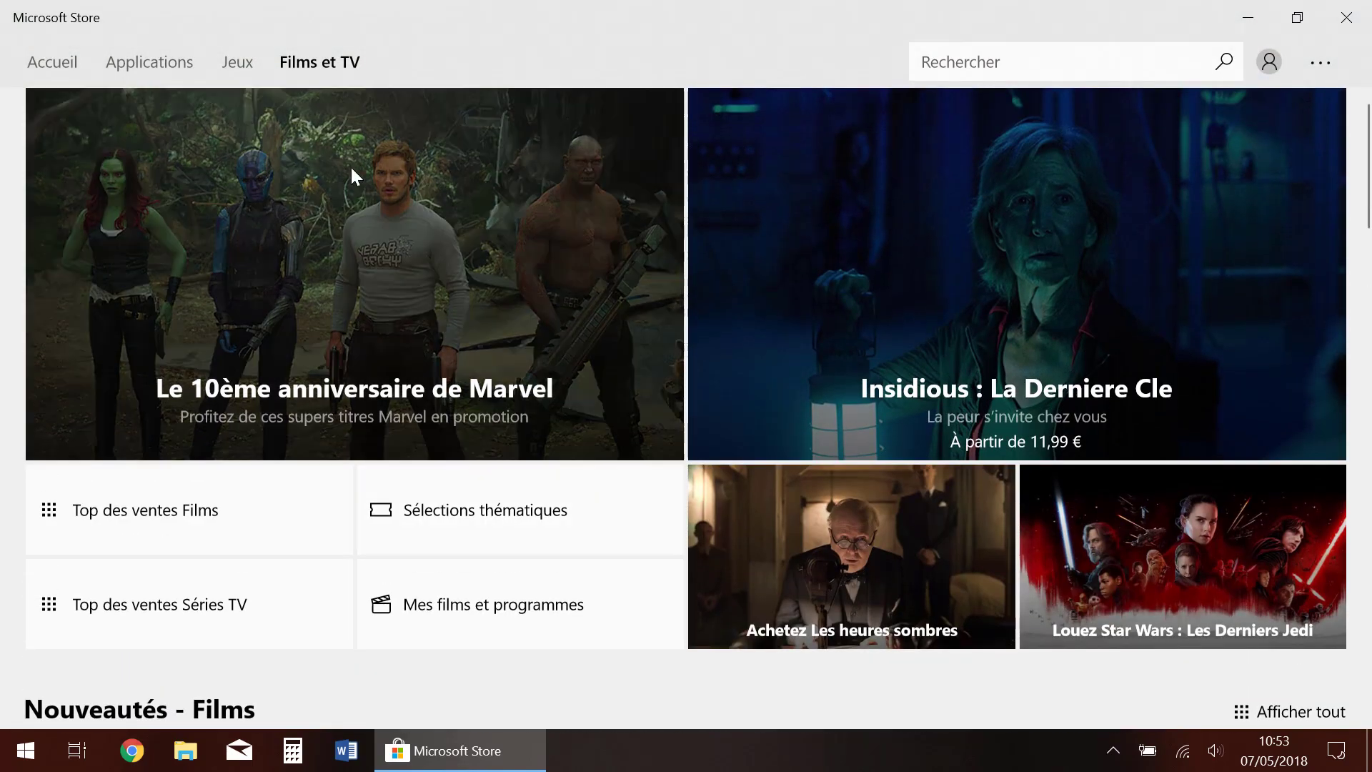
# - Open the Jeux section and look through the top paid games, new PC games and Big Fish games
pyautogui.click(230, 64)
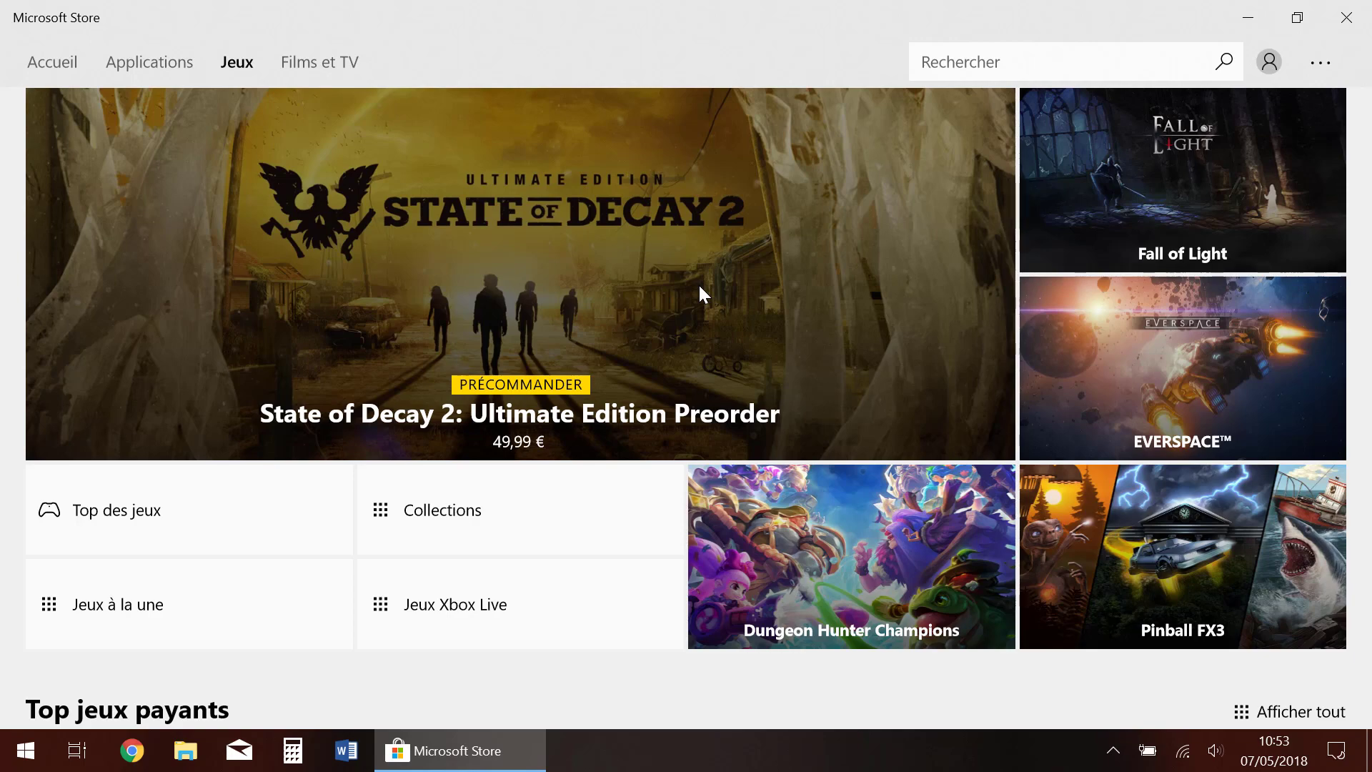
pyautogui.scroll(-6, 536, 405)
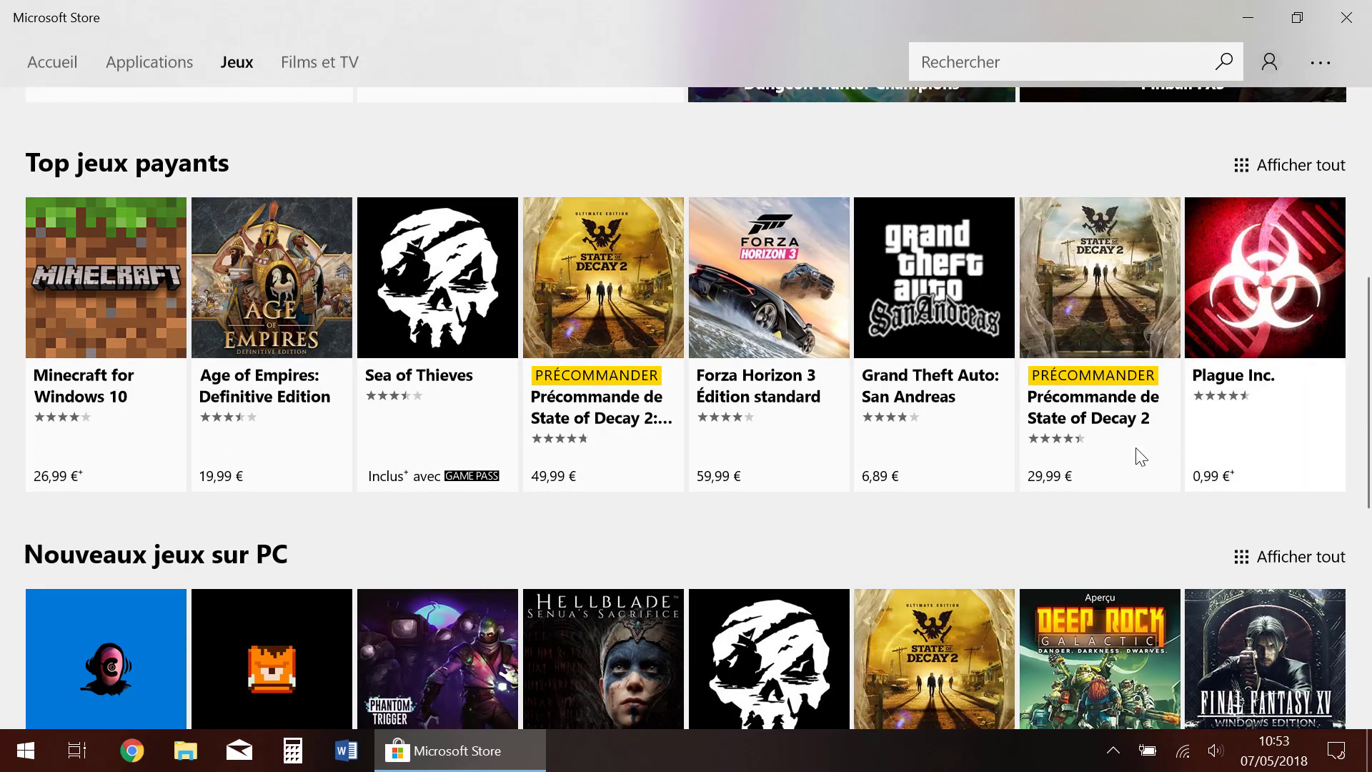
pyautogui.scroll(-5, 358, 438)
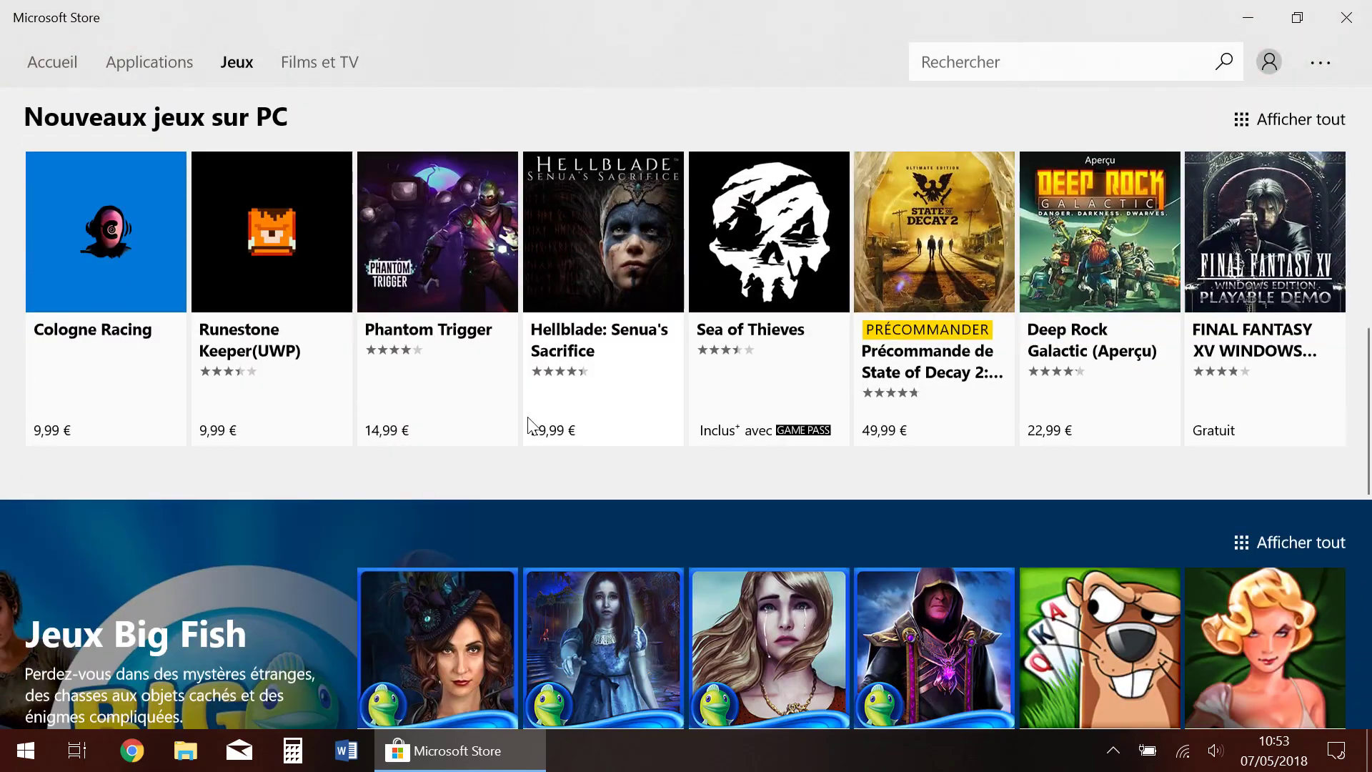
pyautogui.scroll(1, 504, 408)
pyautogui.scroll(-5, 536, 468)
pyautogui.scroll(10, 570, 457)
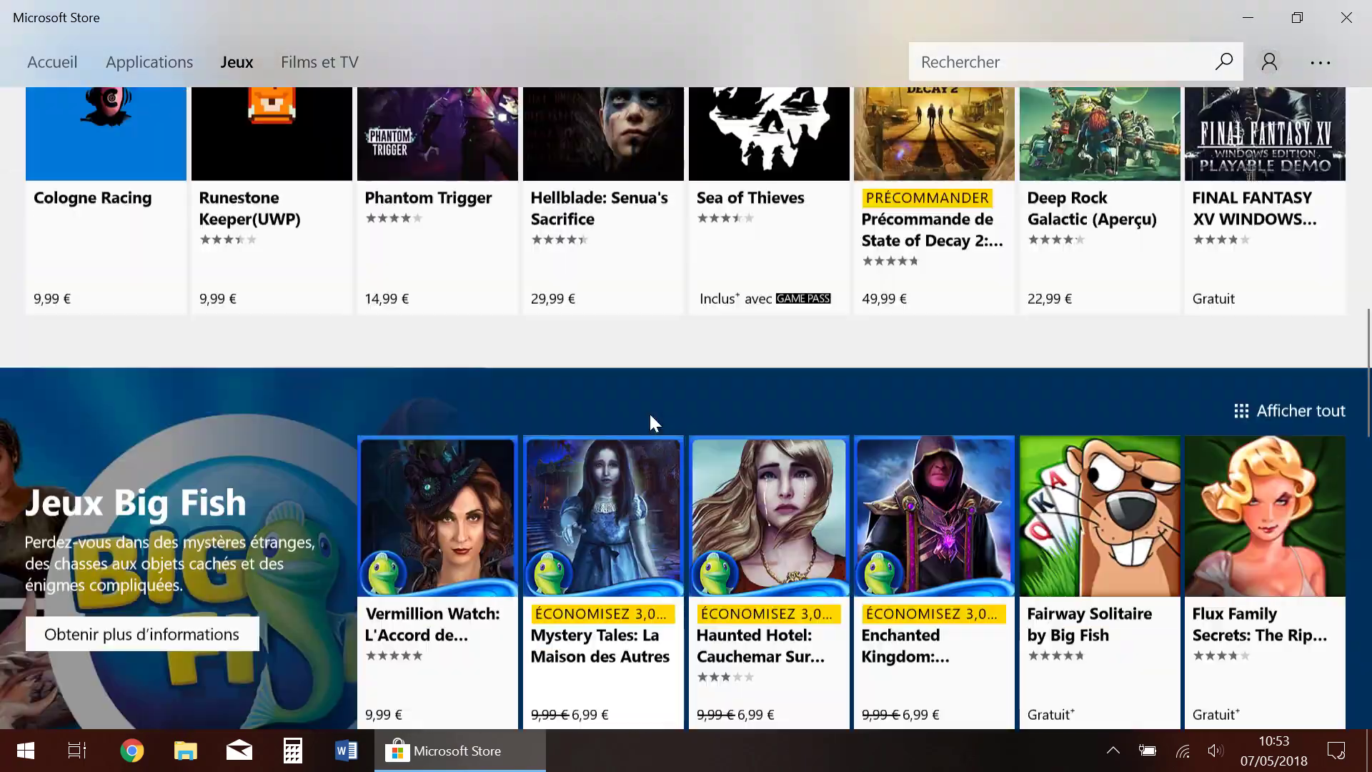
pyautogui.scroll(7, 477, 331)
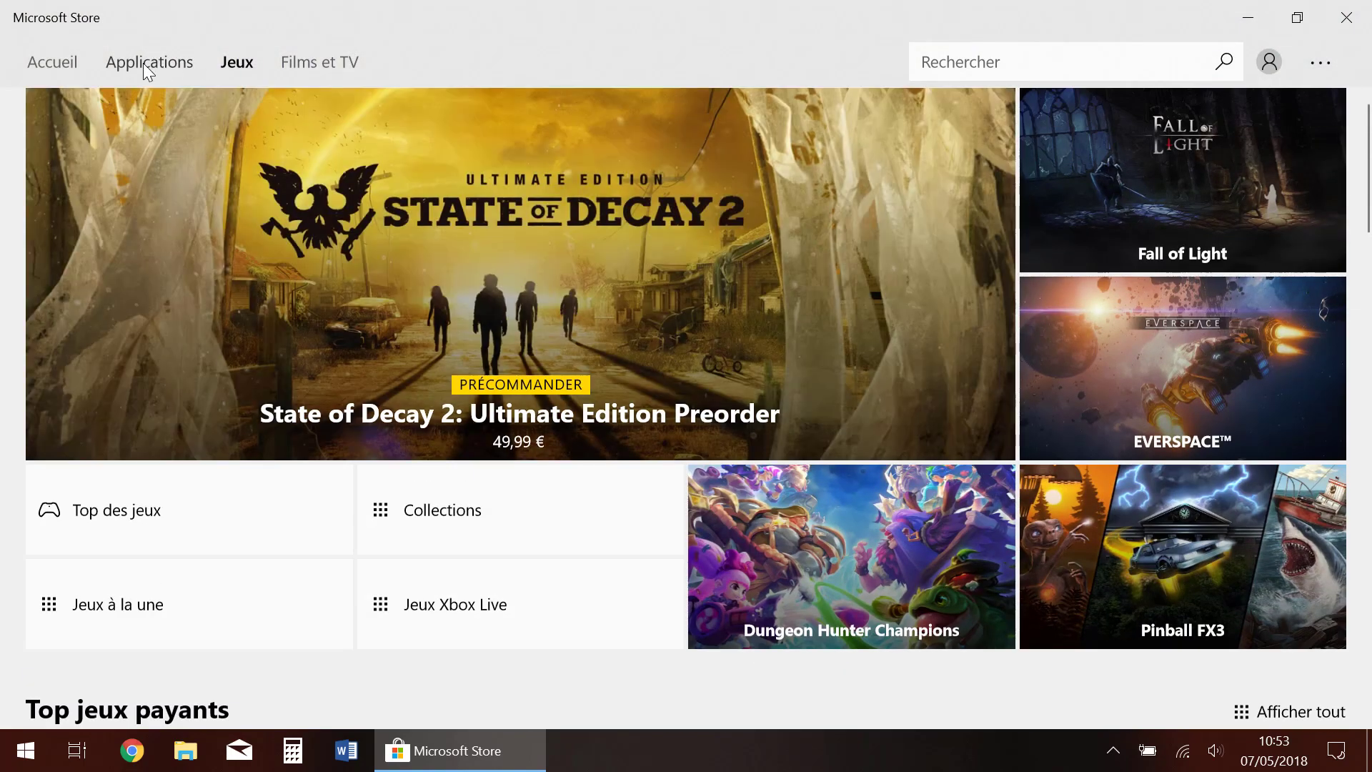
# - Open the Applications section and look through its best-selling, top free and top paid applications
pyautogui.click(143, 63)
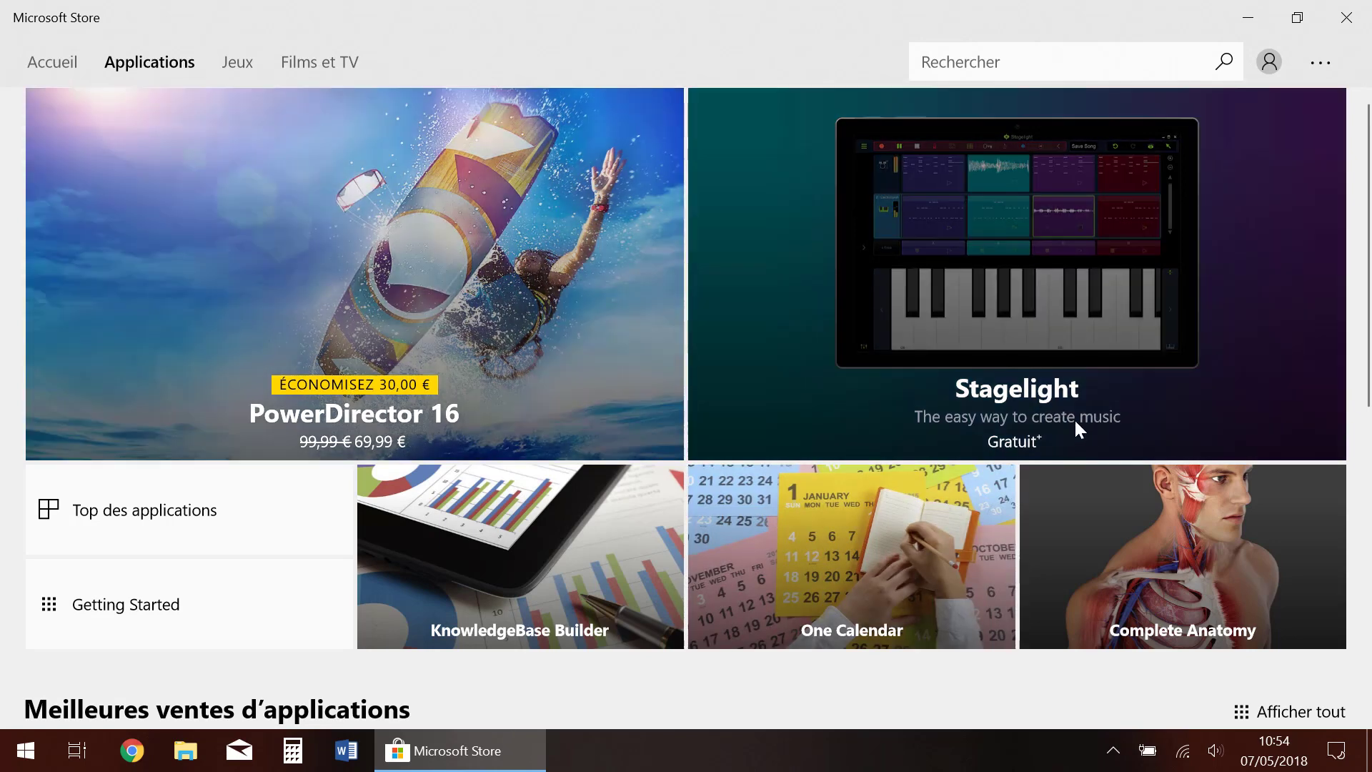
pyautogui.scroll(-5, 565, 458)
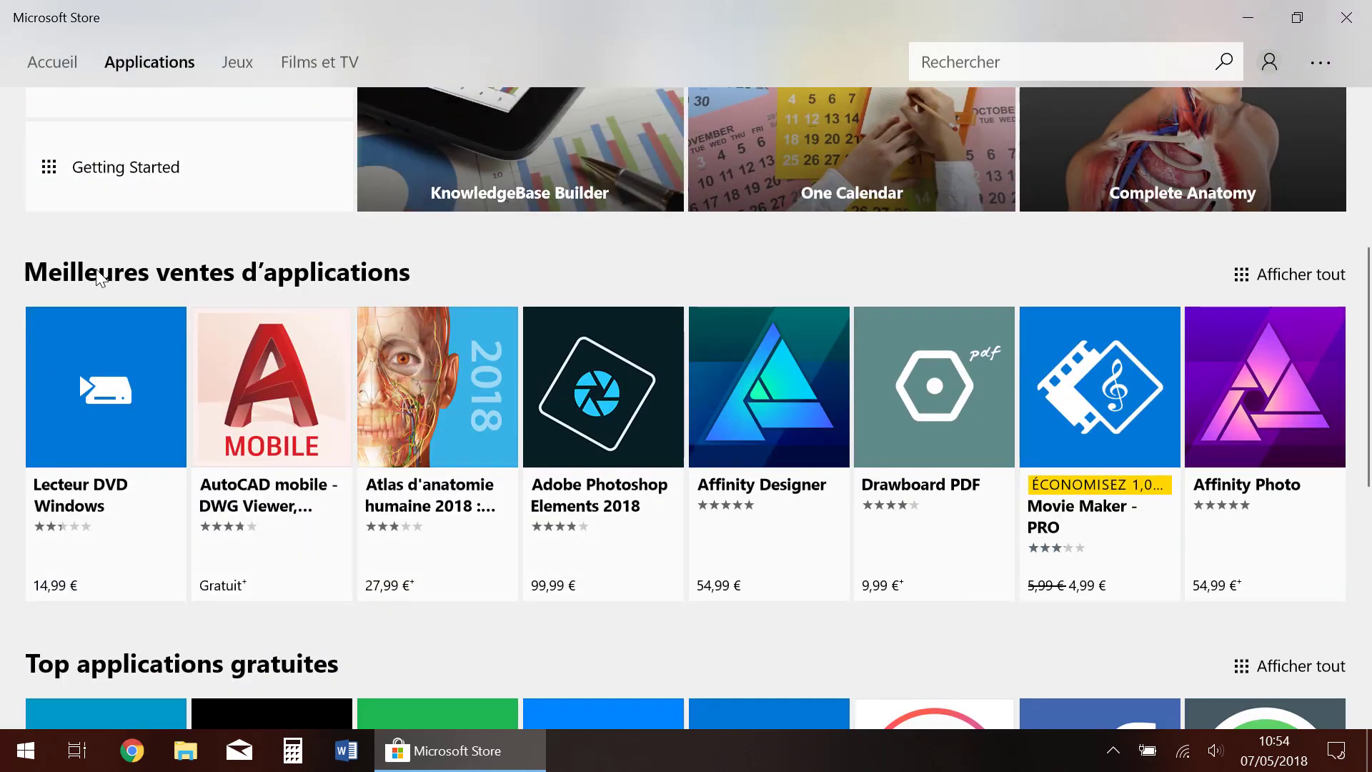
pyautogui.scroll(-4, 521, 492)
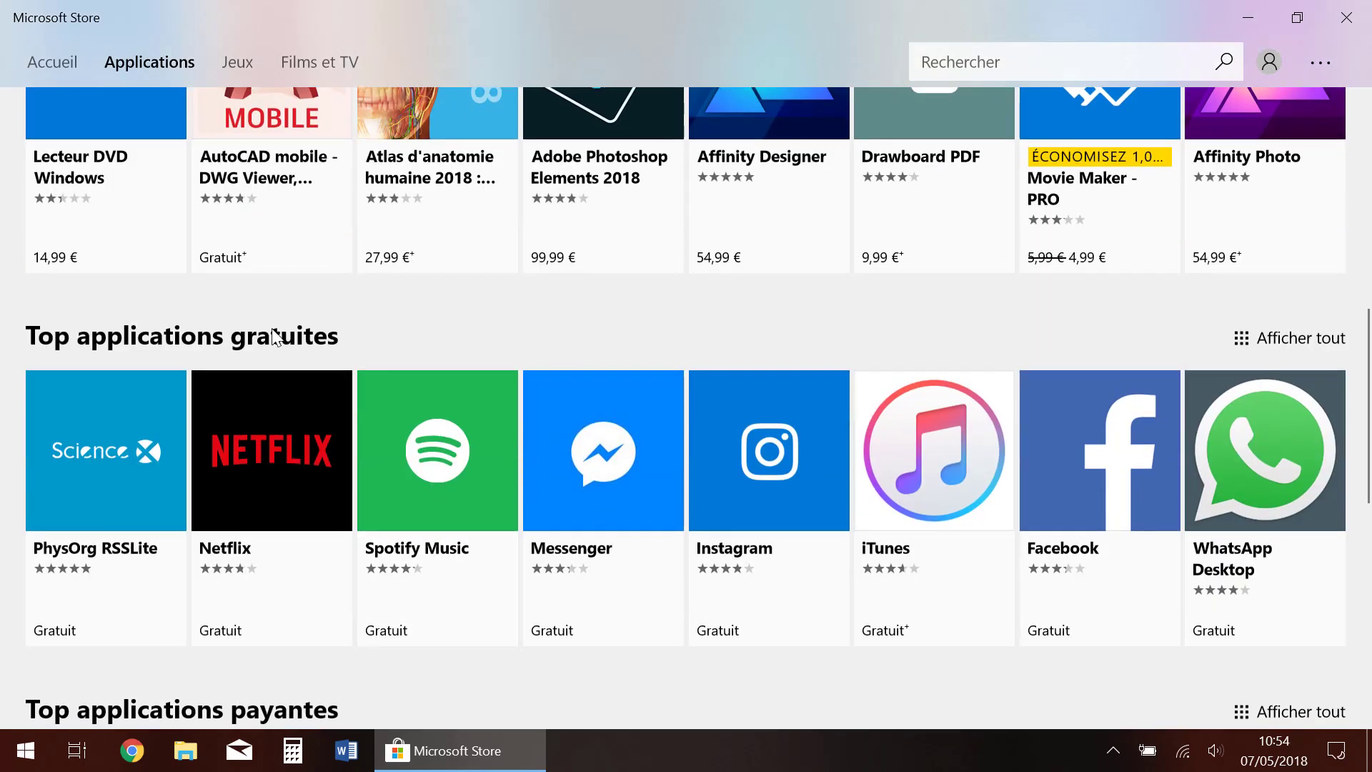
pyautogui.scroll(-4, 270, 337)
pyautogui.scroll(-6, 315, 364)
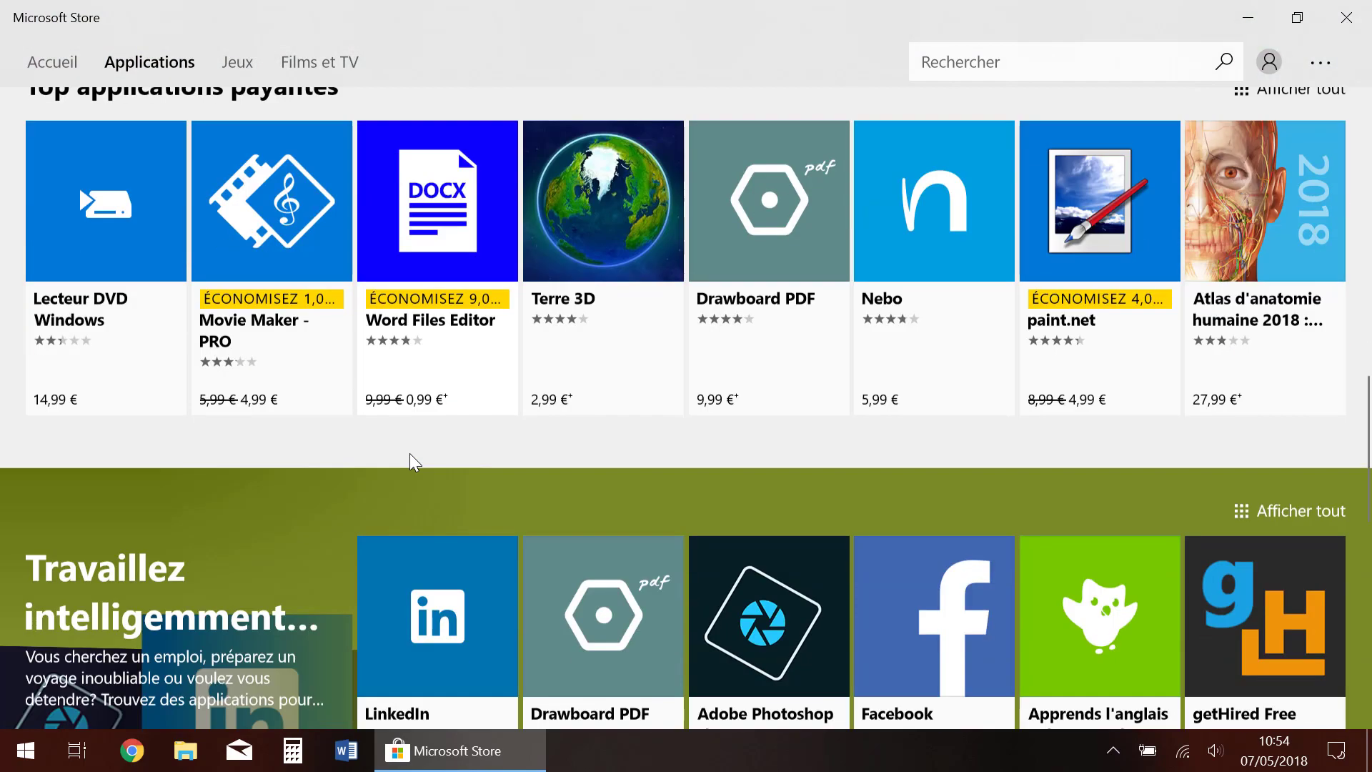
pyautogui.scroll(-3, 273, 539)
pyautogui.scroll(11, 273, 539)
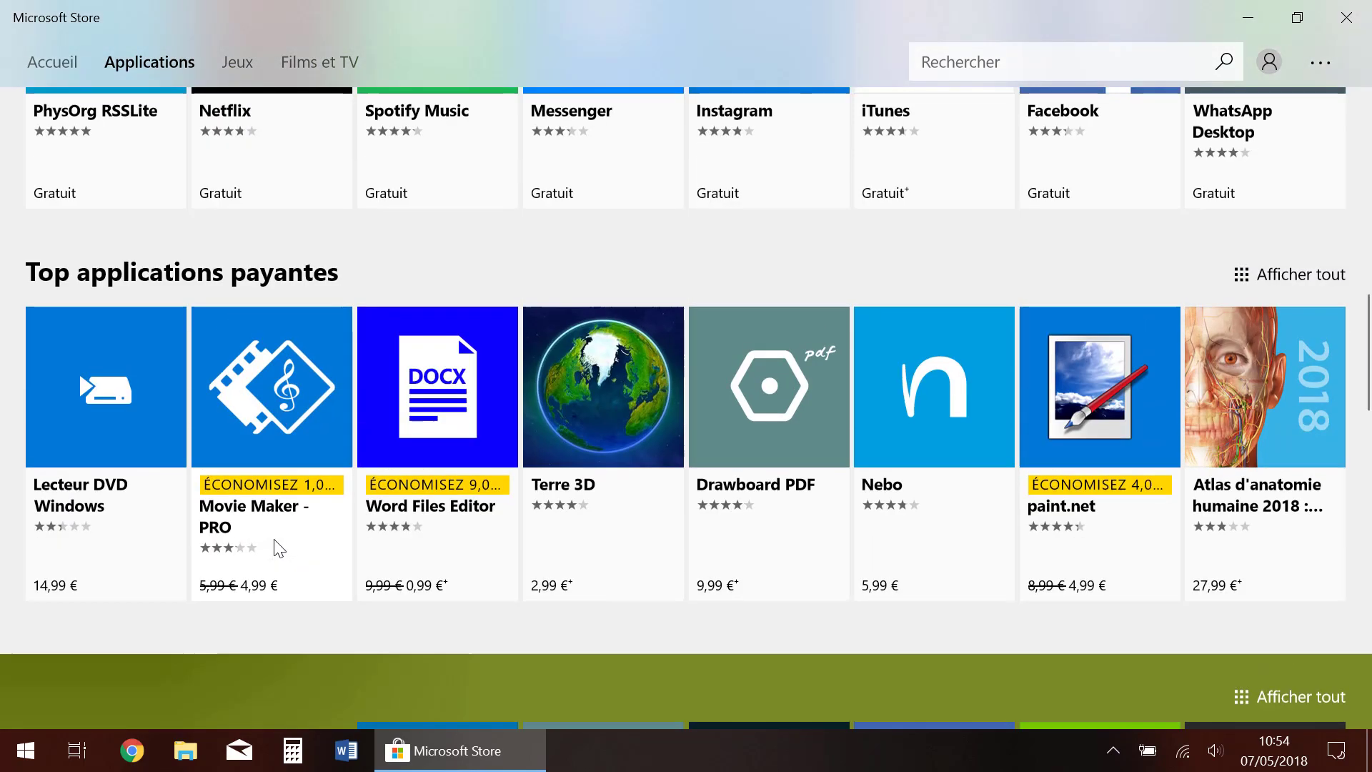
# - Show the complete list of the Top applications gratuites category
pyautogui.scroll(1, 273, 539)
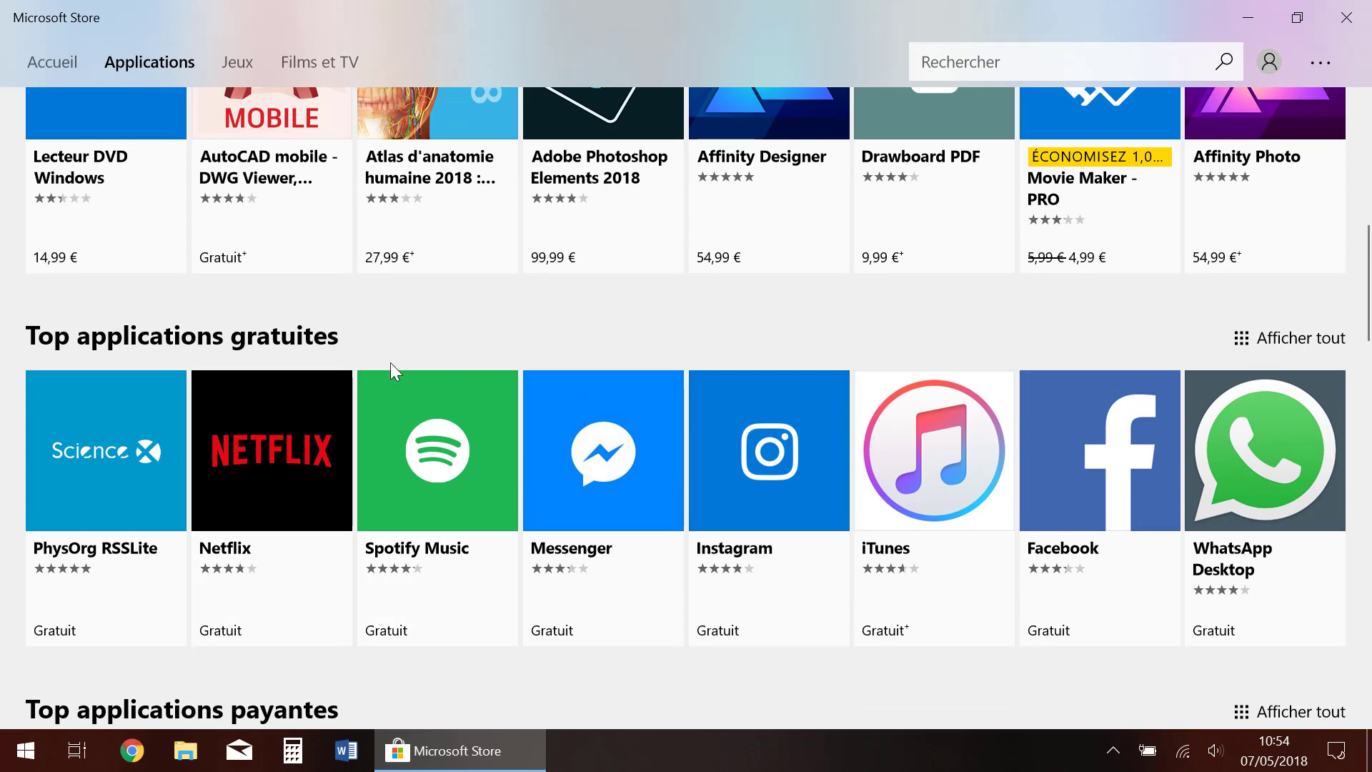
pyautogui.scroll(1, 460, 375)
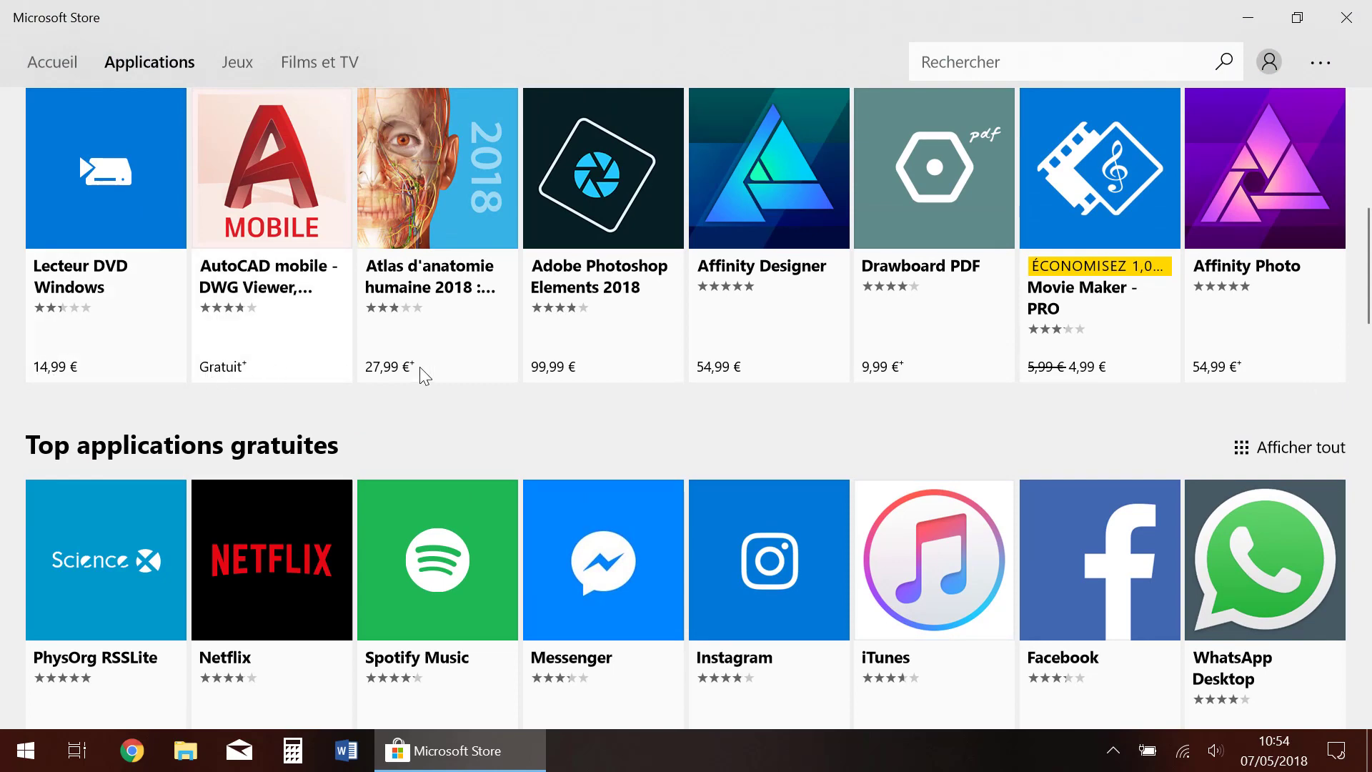
pyautogui.scroll(-3, 673, 409)
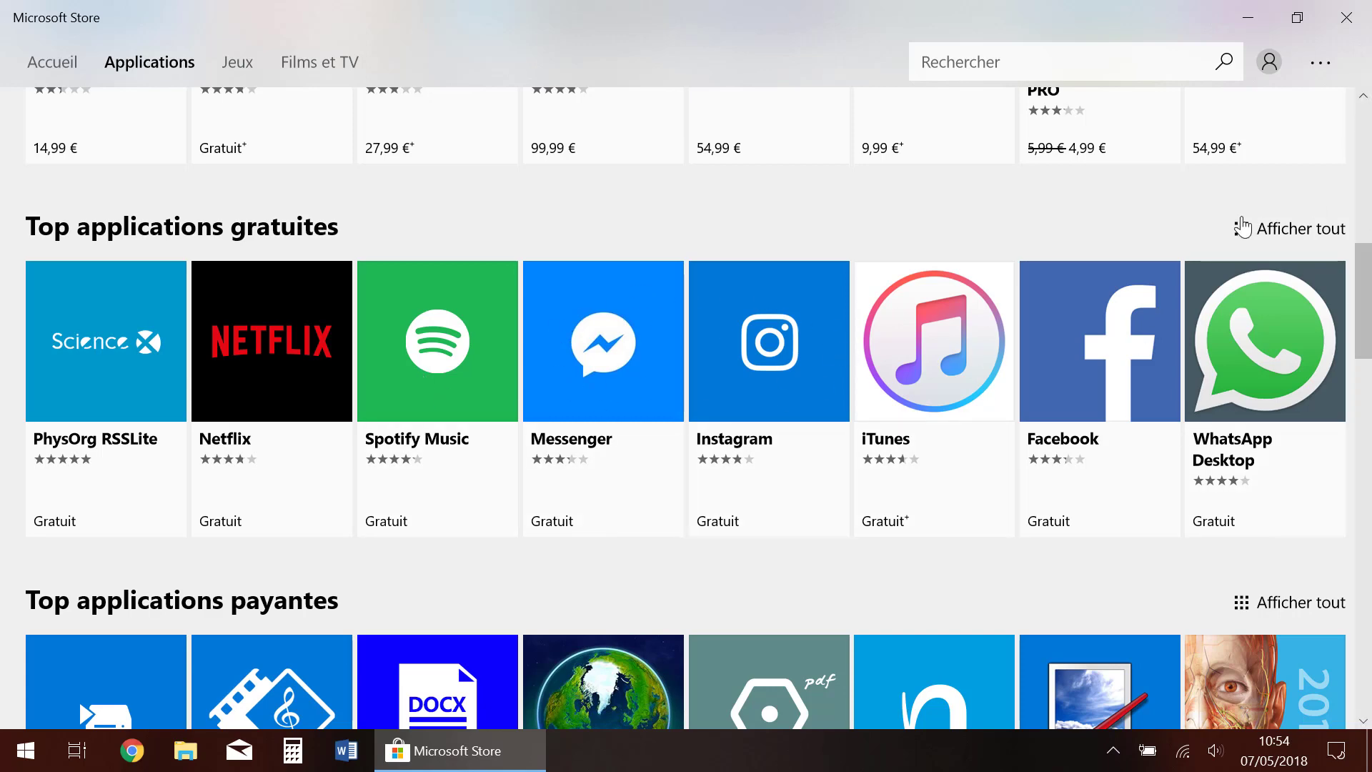
pyautogui.click(1280, 233)
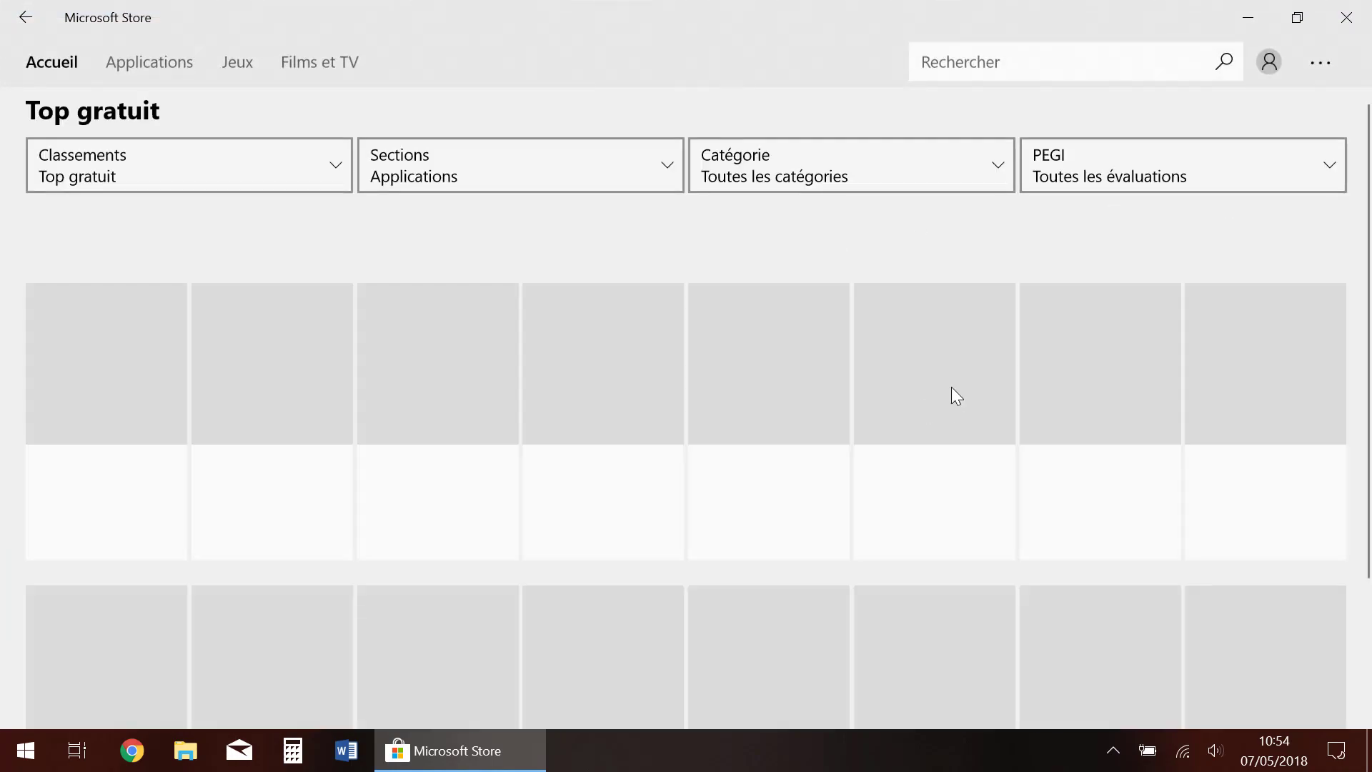
# - Look through the list of top free applications and return to its filters
pyautogui.scroll(-6, 715, 486)
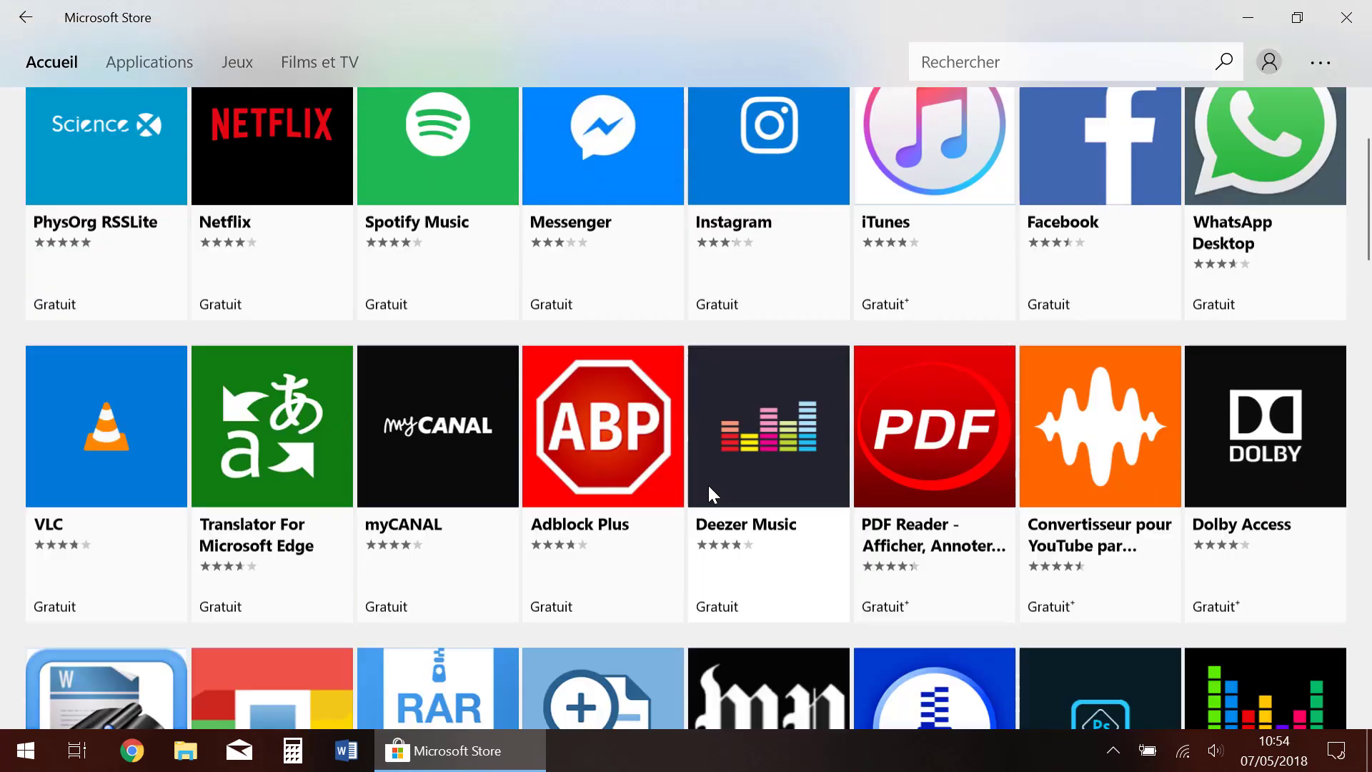
pyautogui.scroll(-5, 732, 547)
pyautogui.scroll(10, 729, 551)
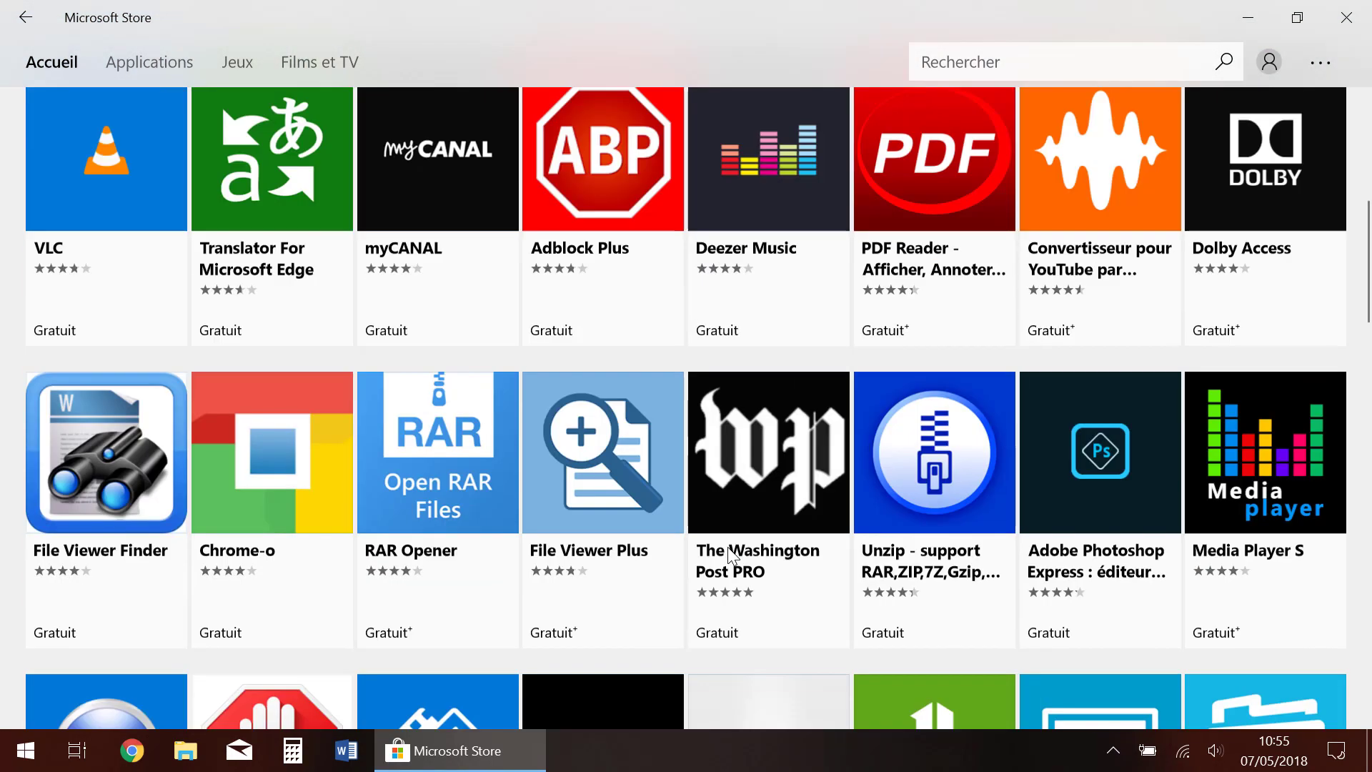
pyautogui.scroll(2, 728, 547)
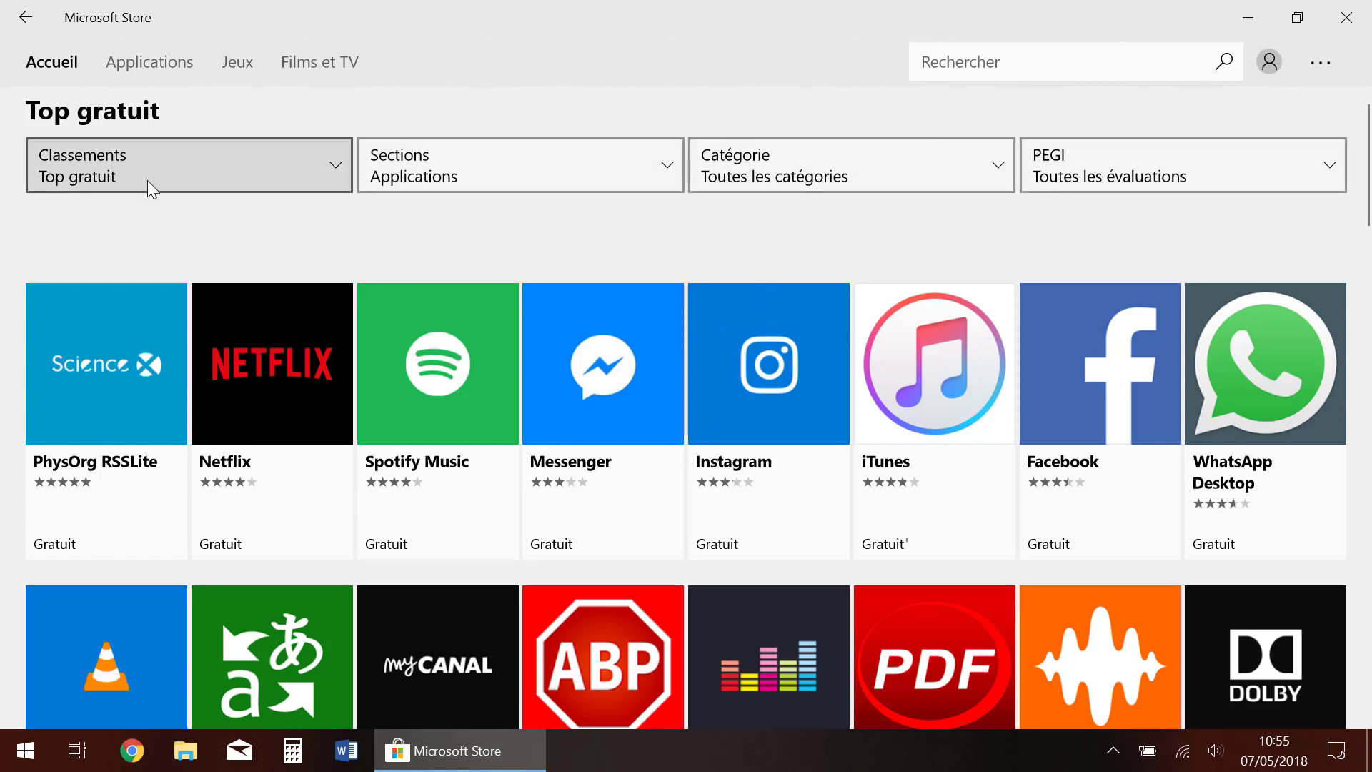
# - Examine the available options of the Classements and Sections filters without changing them
pyautogui.click(252, 170)
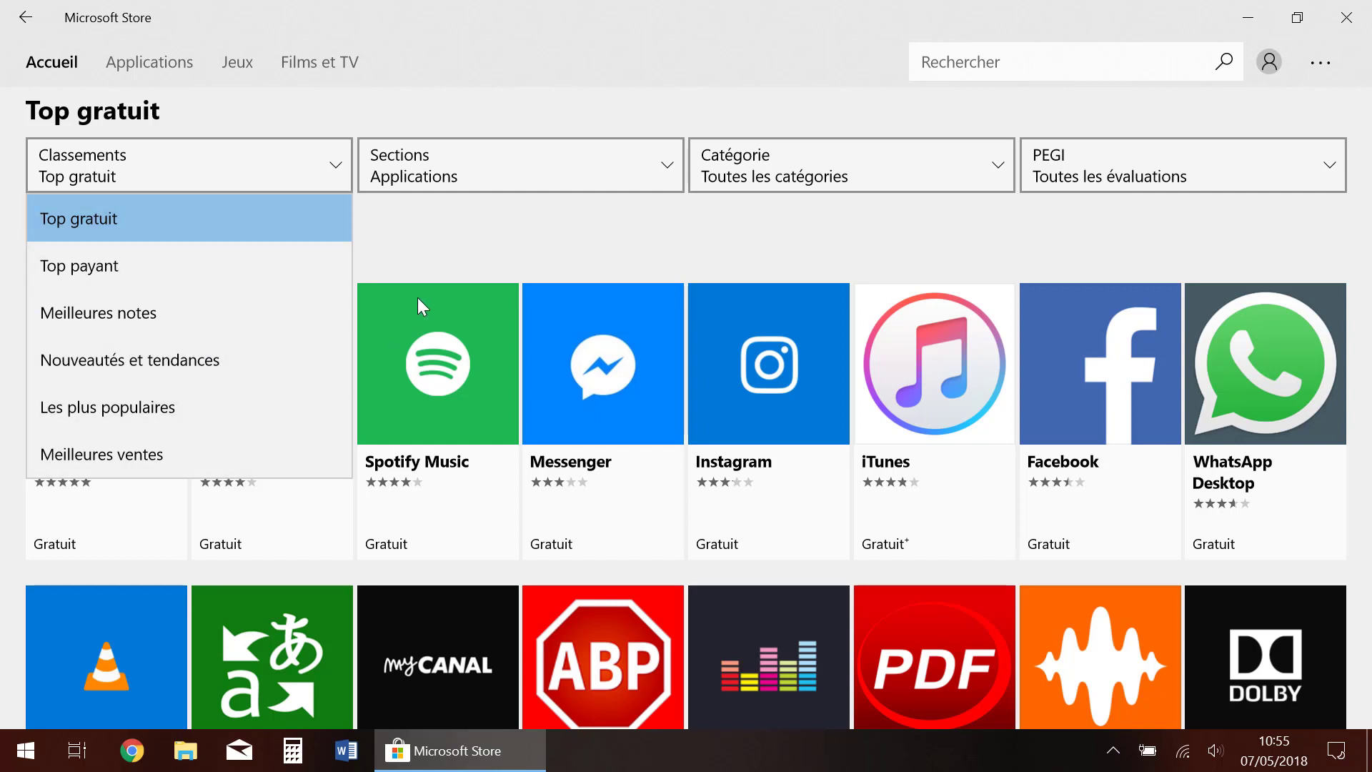
pyautogui.click(521, 236)
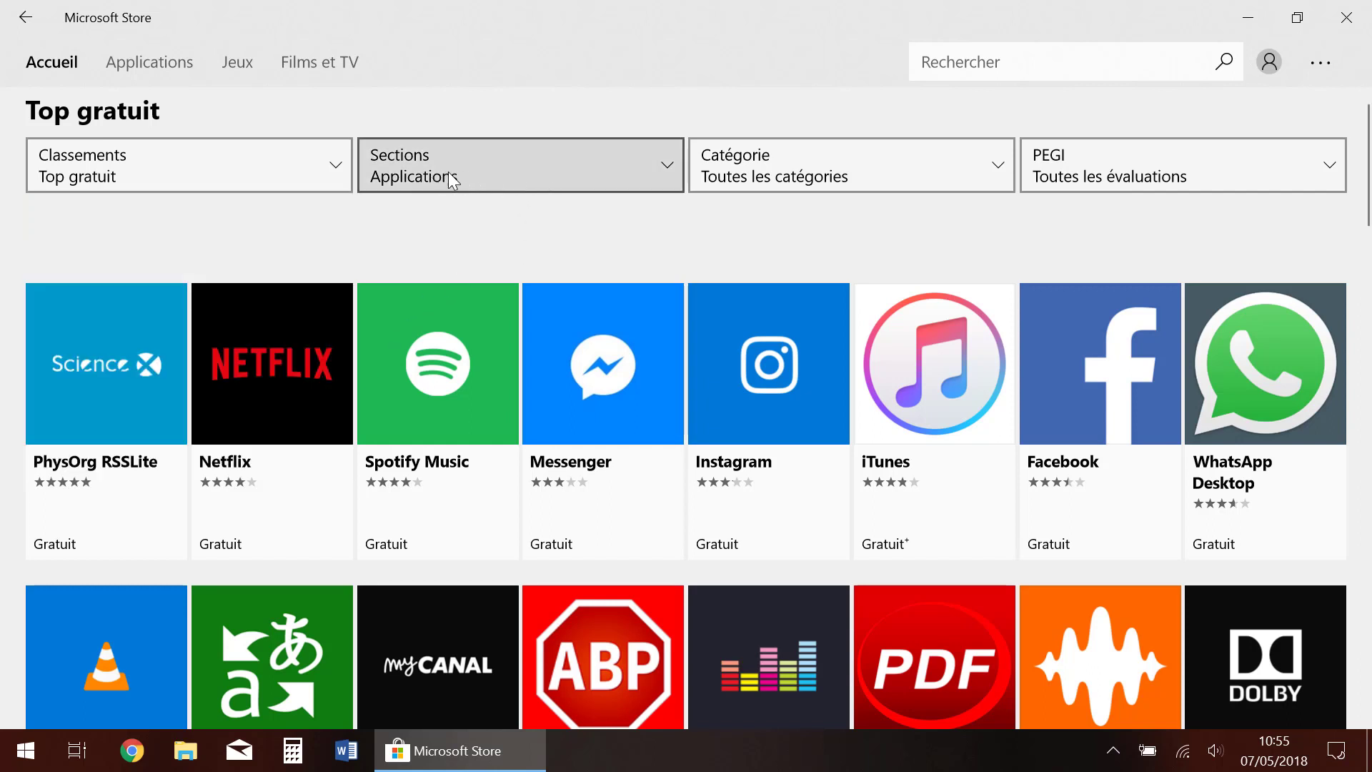
pyautogui.click(521, 166)
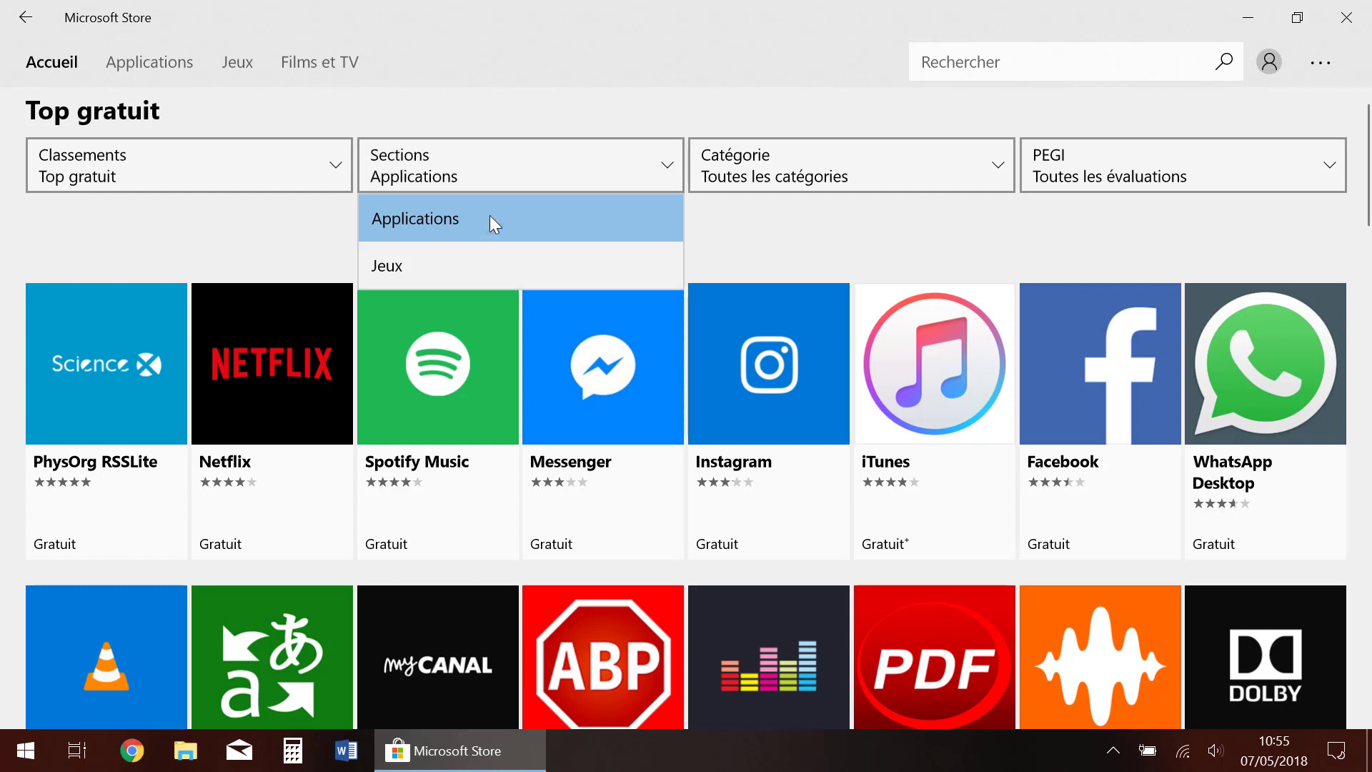
pyautogui.click(933, 191)
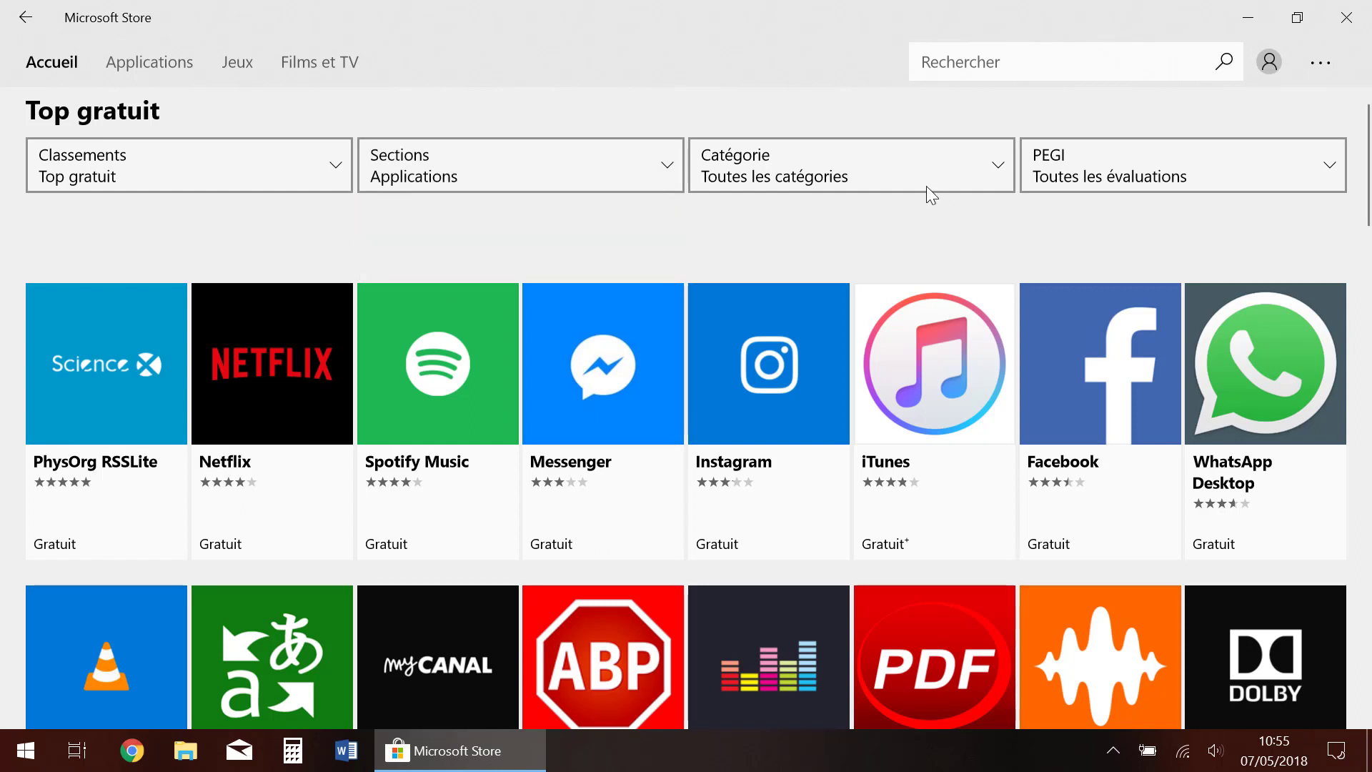
# - Look through the options of the Catégorie filter without choosing a category
pyautogui.click(860, 171)
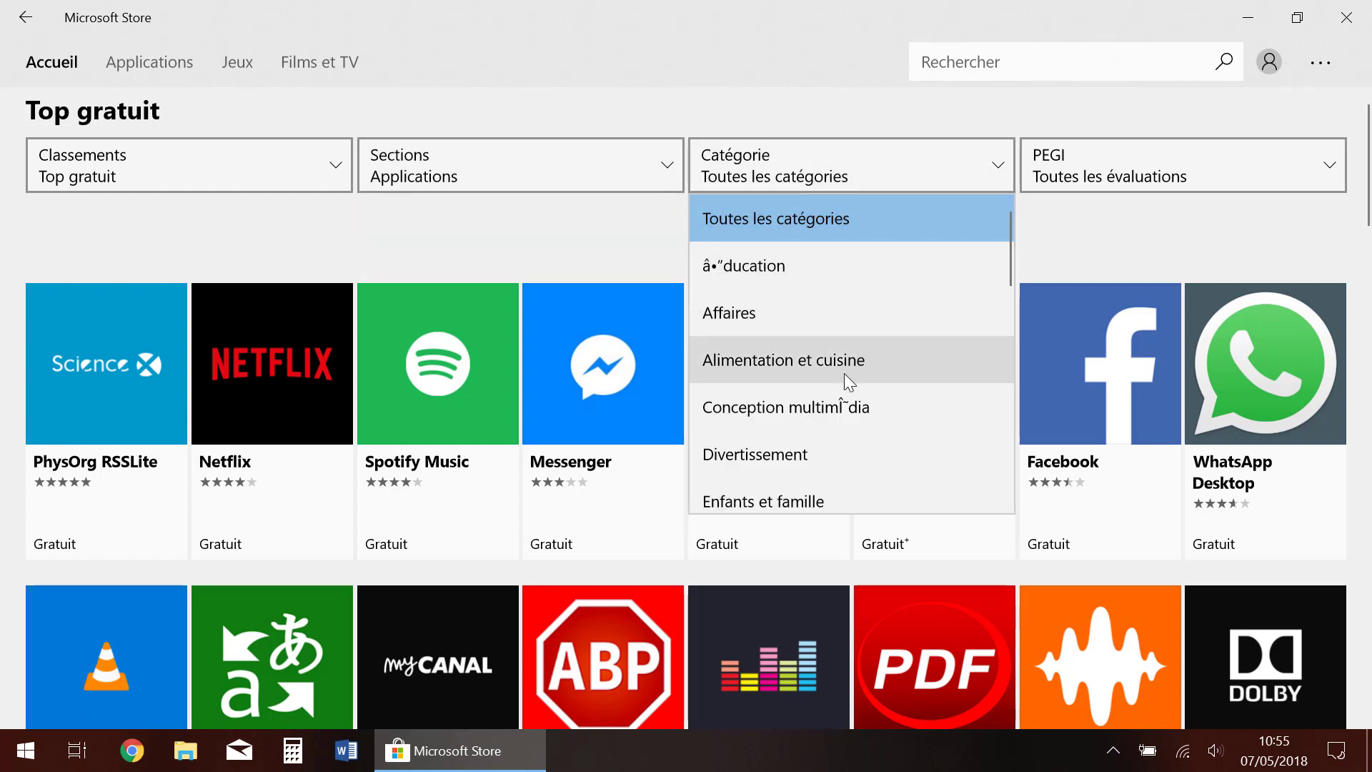
pyautogui.scroll(-1, 844, 373)
pyautogui.scroll(1, 836, 329)
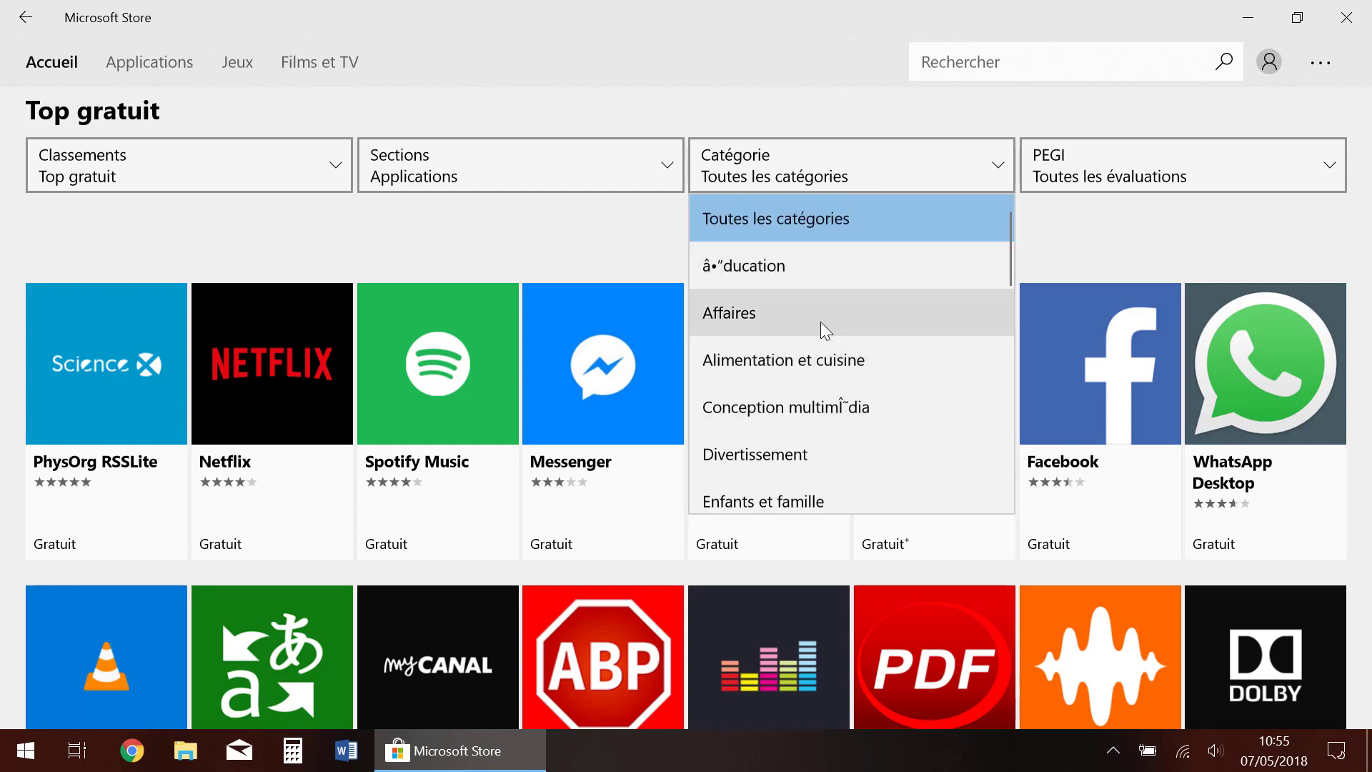
pyautogui.scroll(-5, 858, 365)
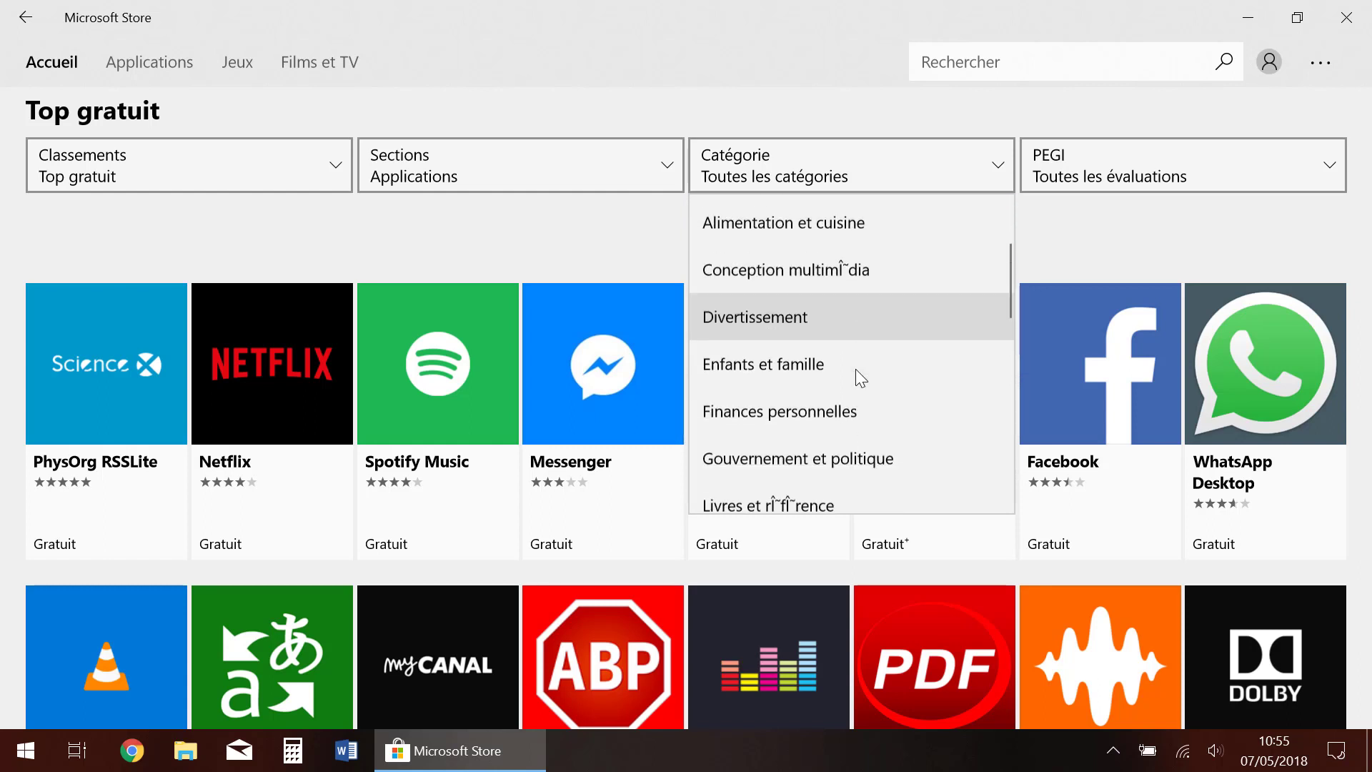
pyautogui.scroll(-3, 868, 453)
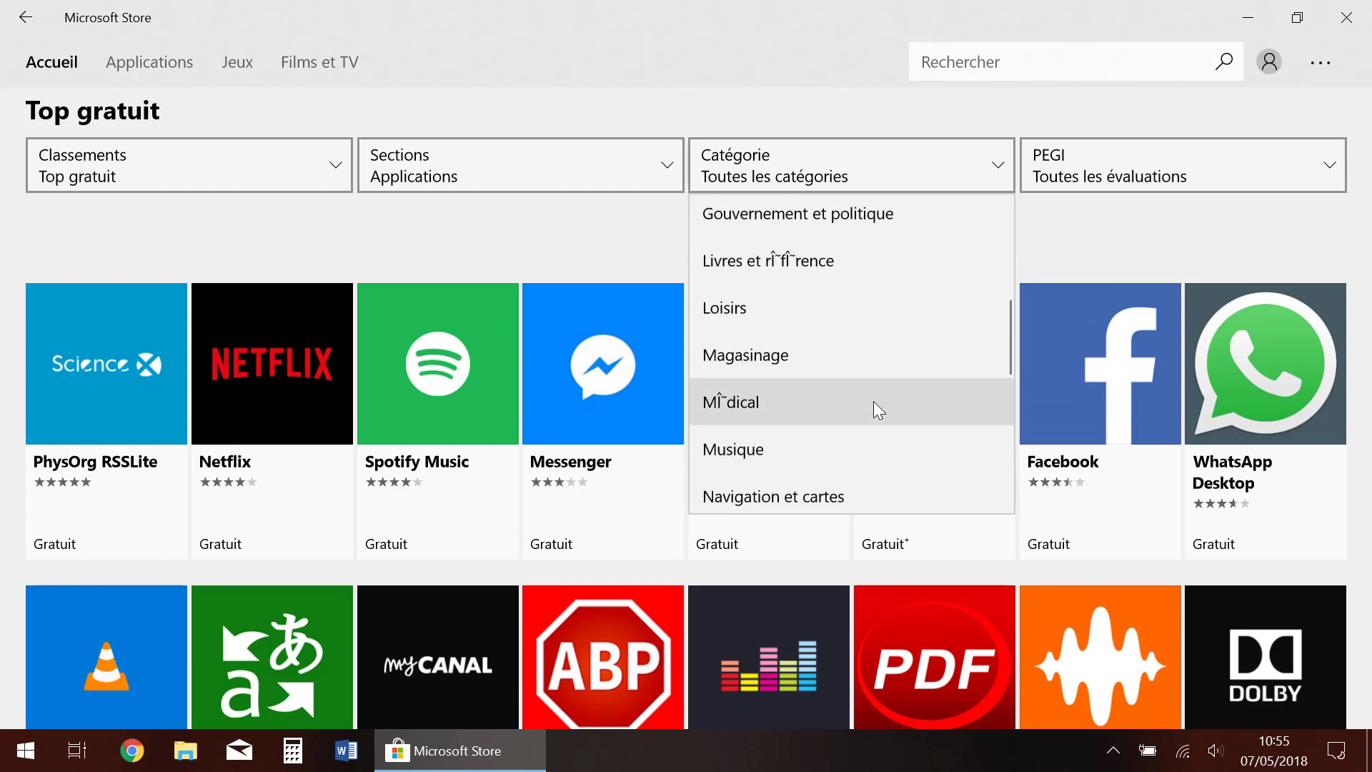
pyautogui.click(1105, 245)
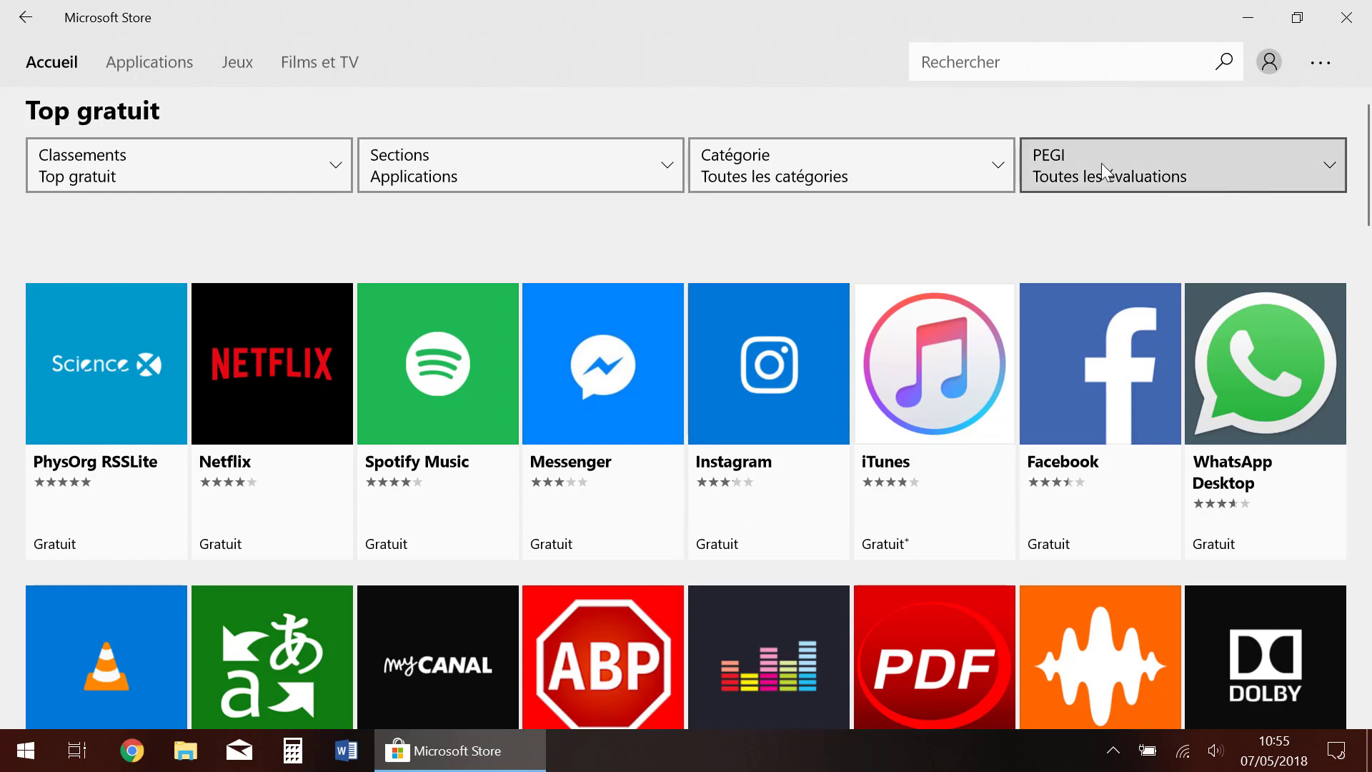
# - Look through the PEGI age rating options down to the last one without choosing a rating
pyautogui.click(1148, 179)
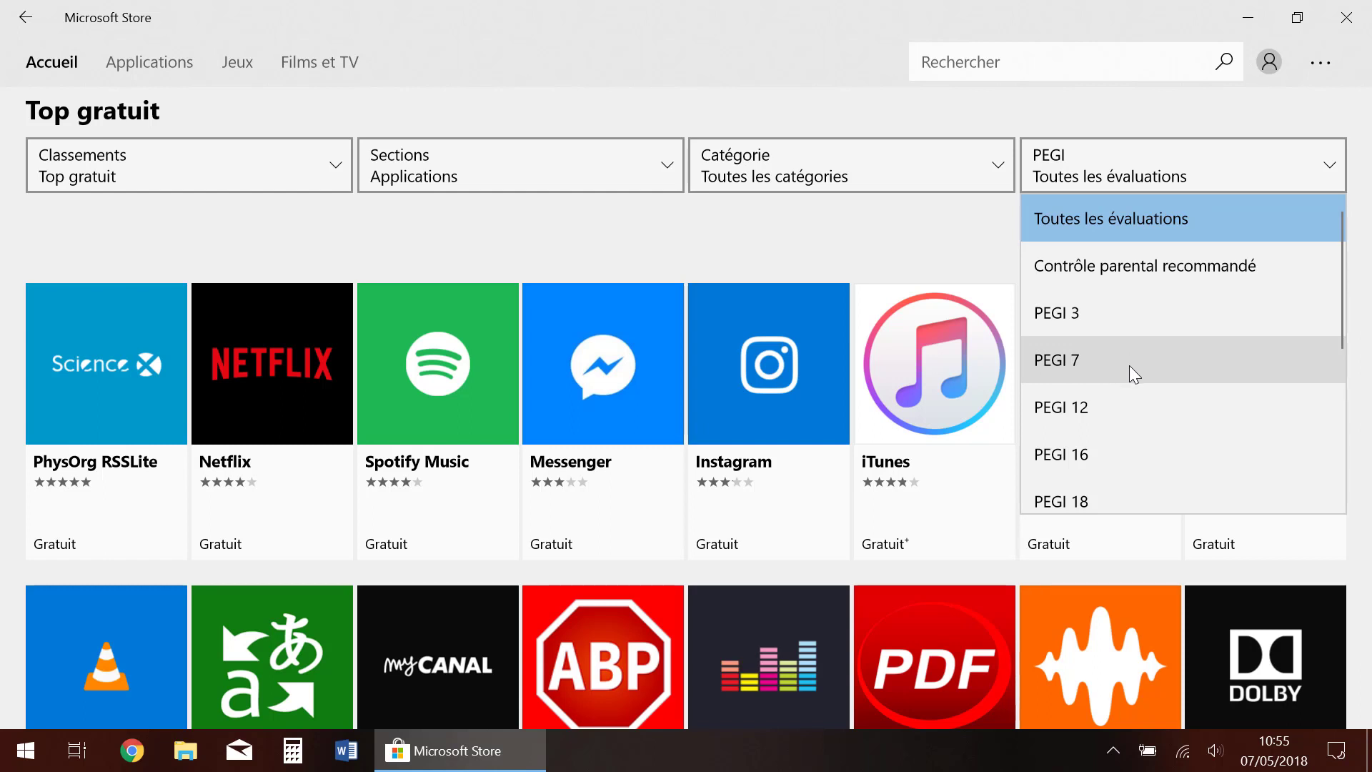
pyautogui.scroll(-1, 1130, 366)
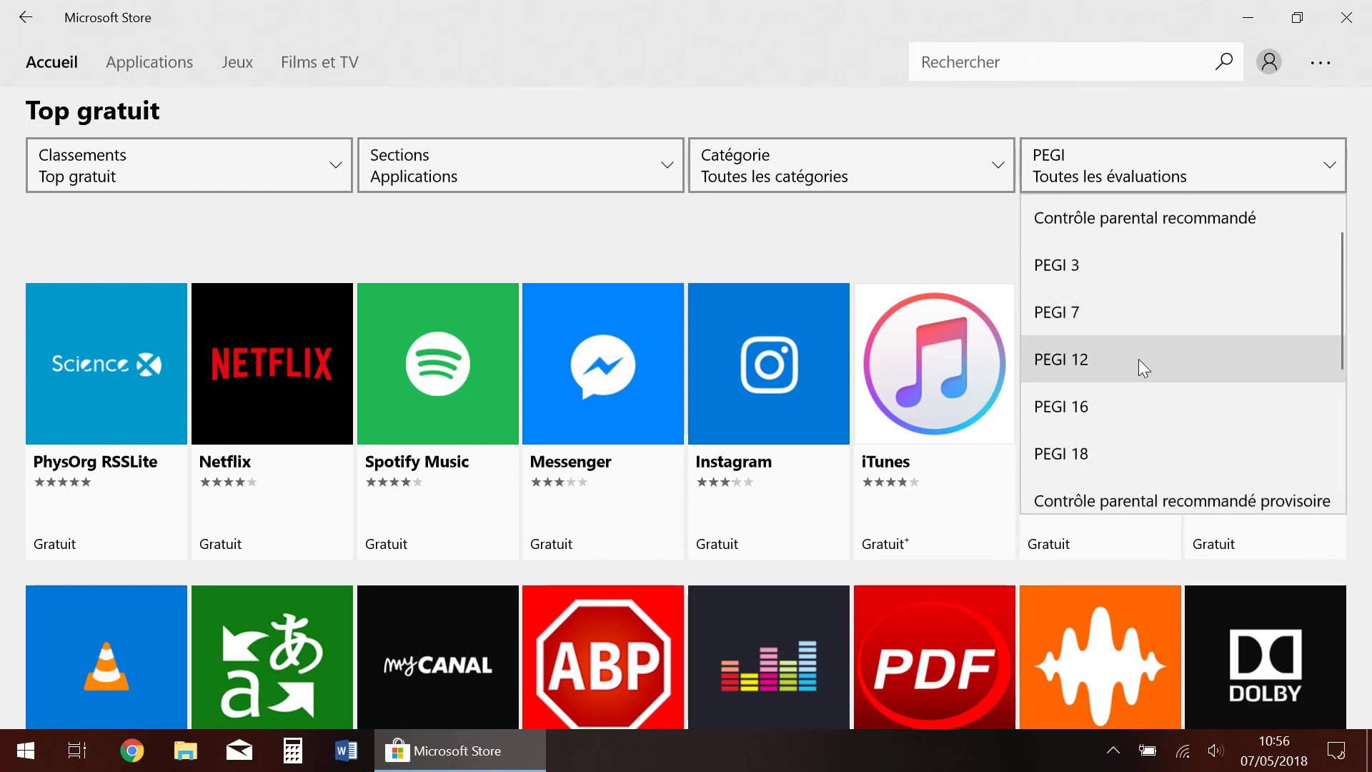
pyautogui.scroll(-1, 1139, 407)
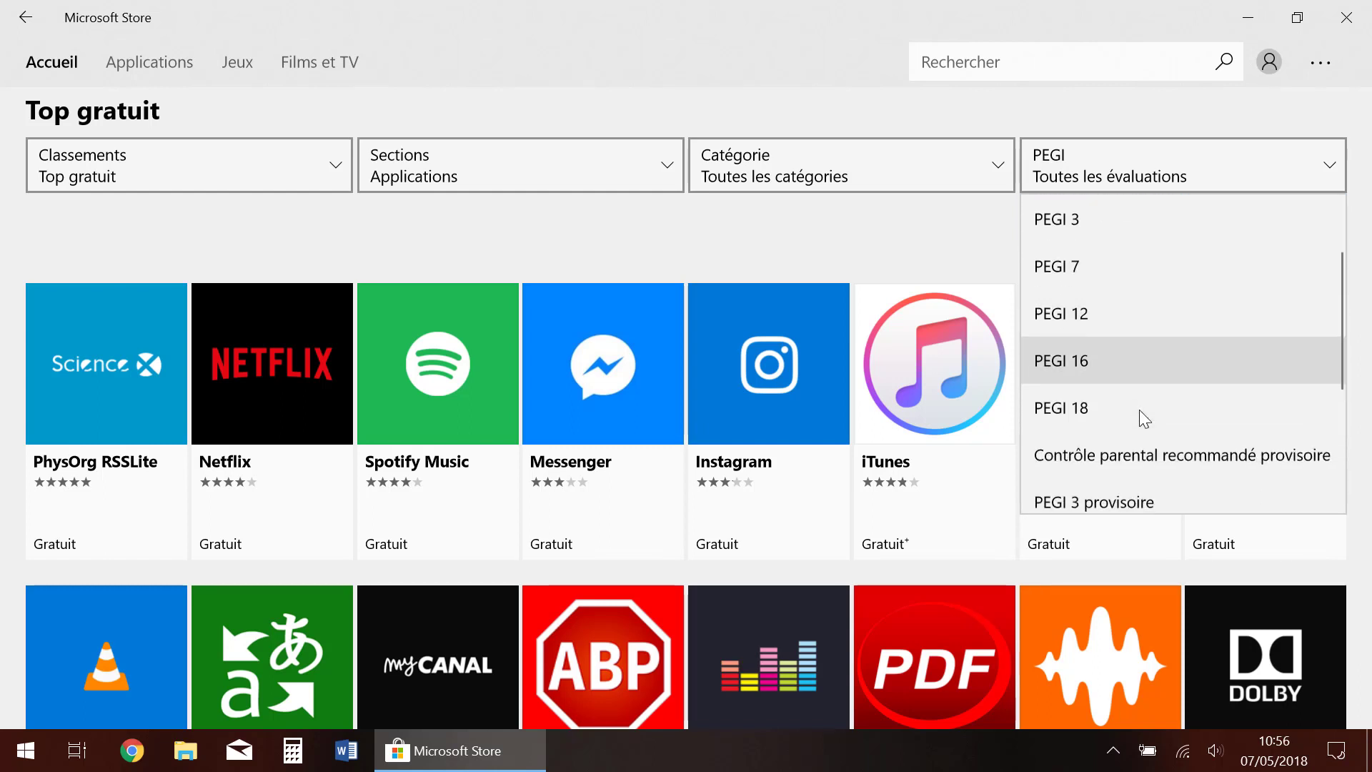
pyautogui.scroll(-5, 1141, 418)
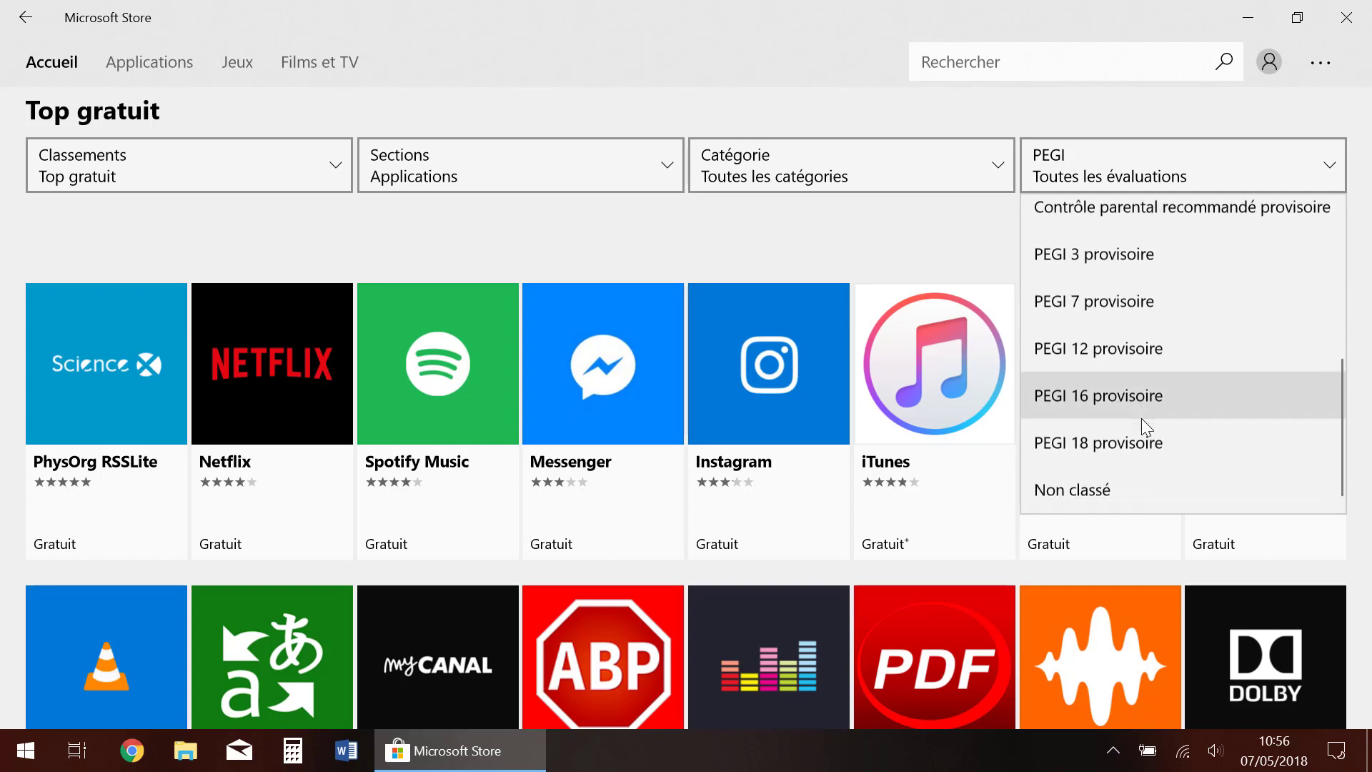
pyautogui.click(681, 237)
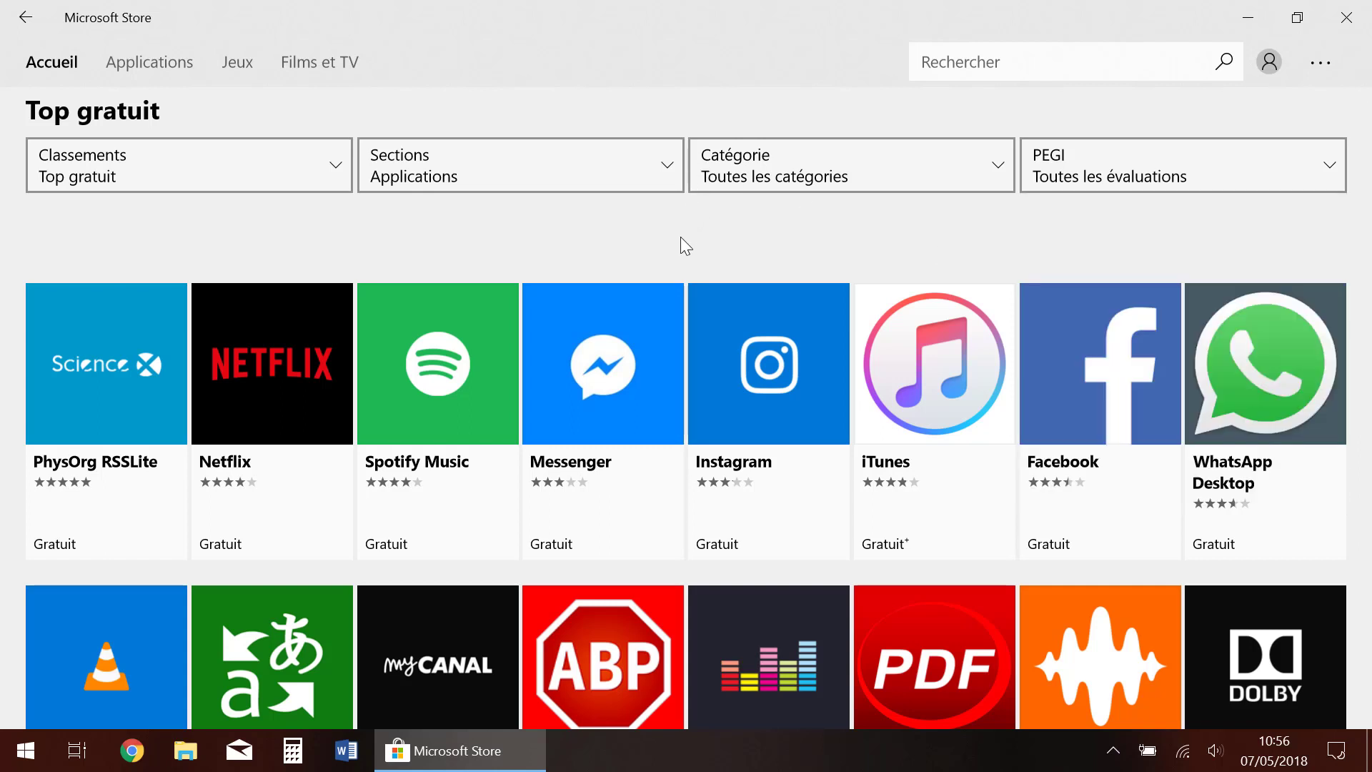
# - Filter the top free applications by the Musique category
pyautogui.click(830, 173)
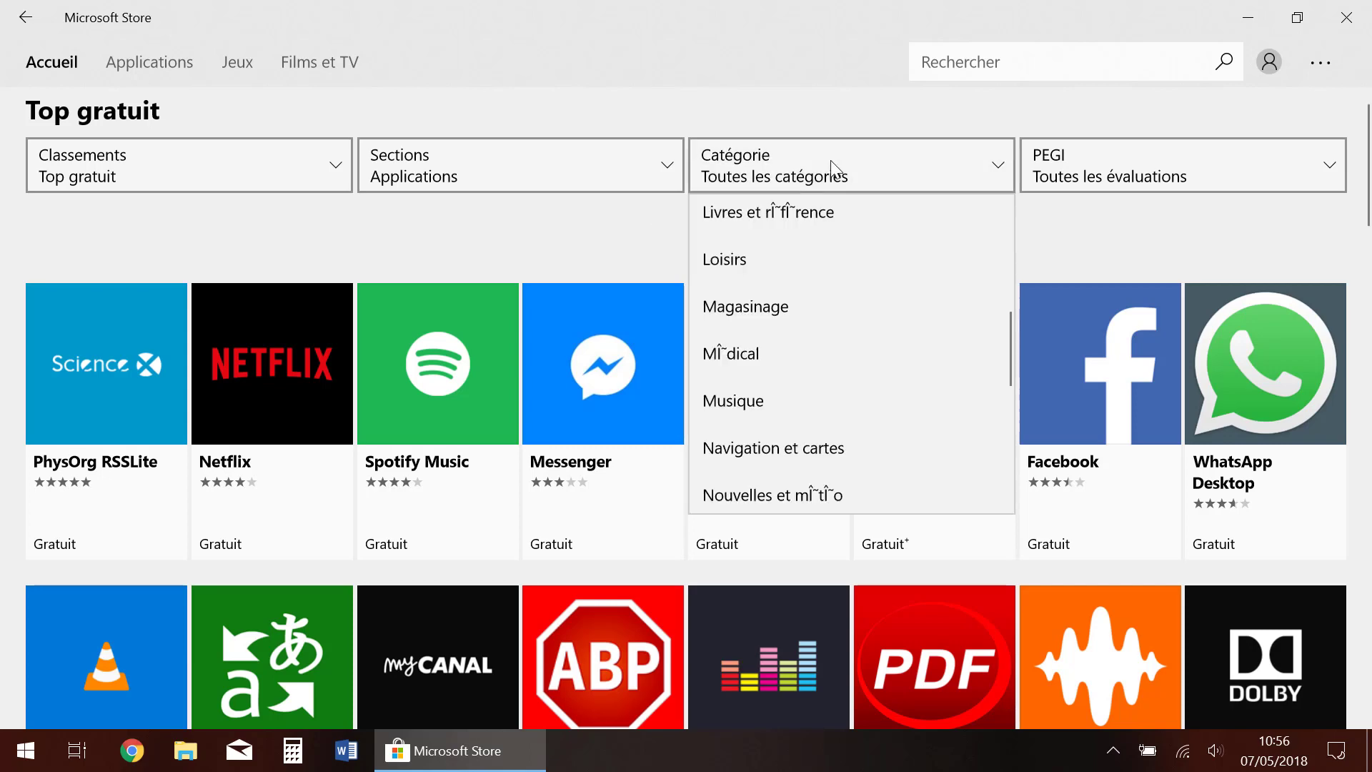
pyautogui.scroll(-1, 812, 344)
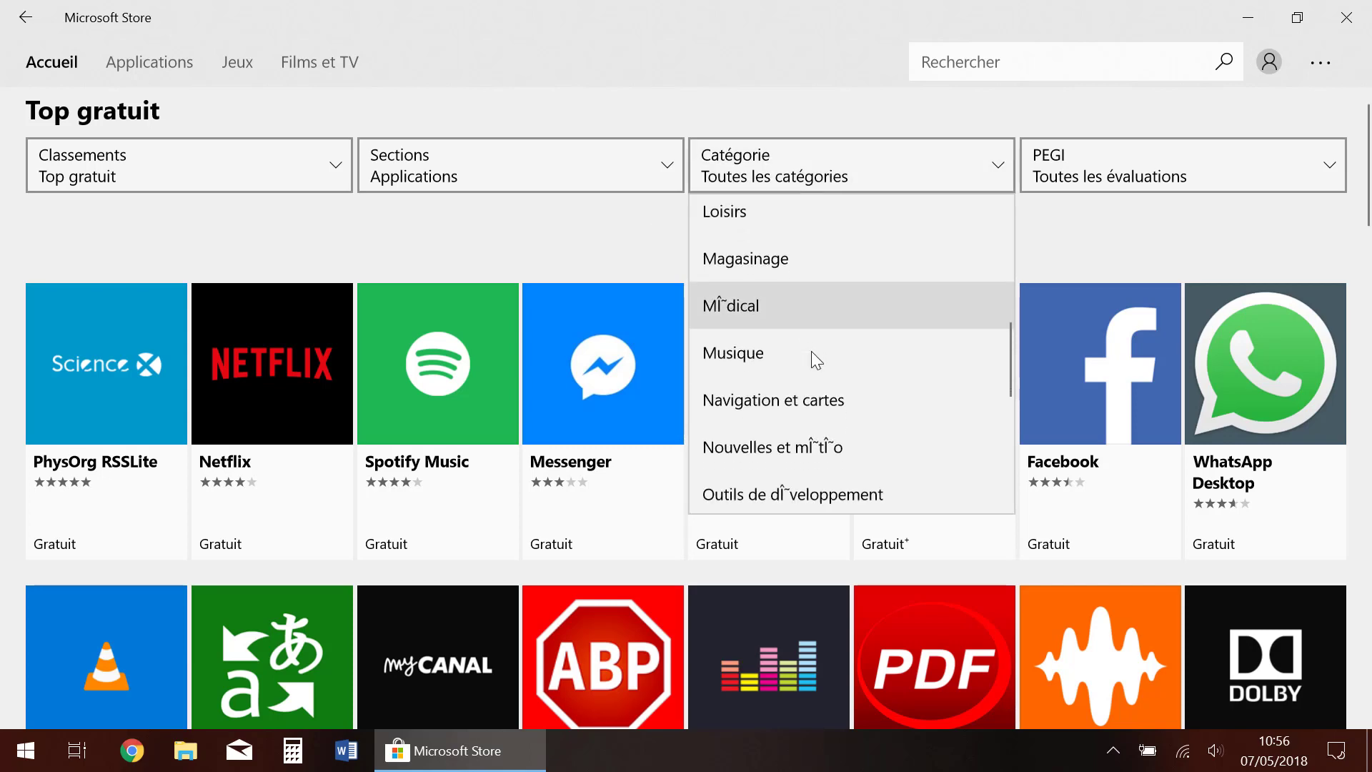
pyautogui.click(811, 357)
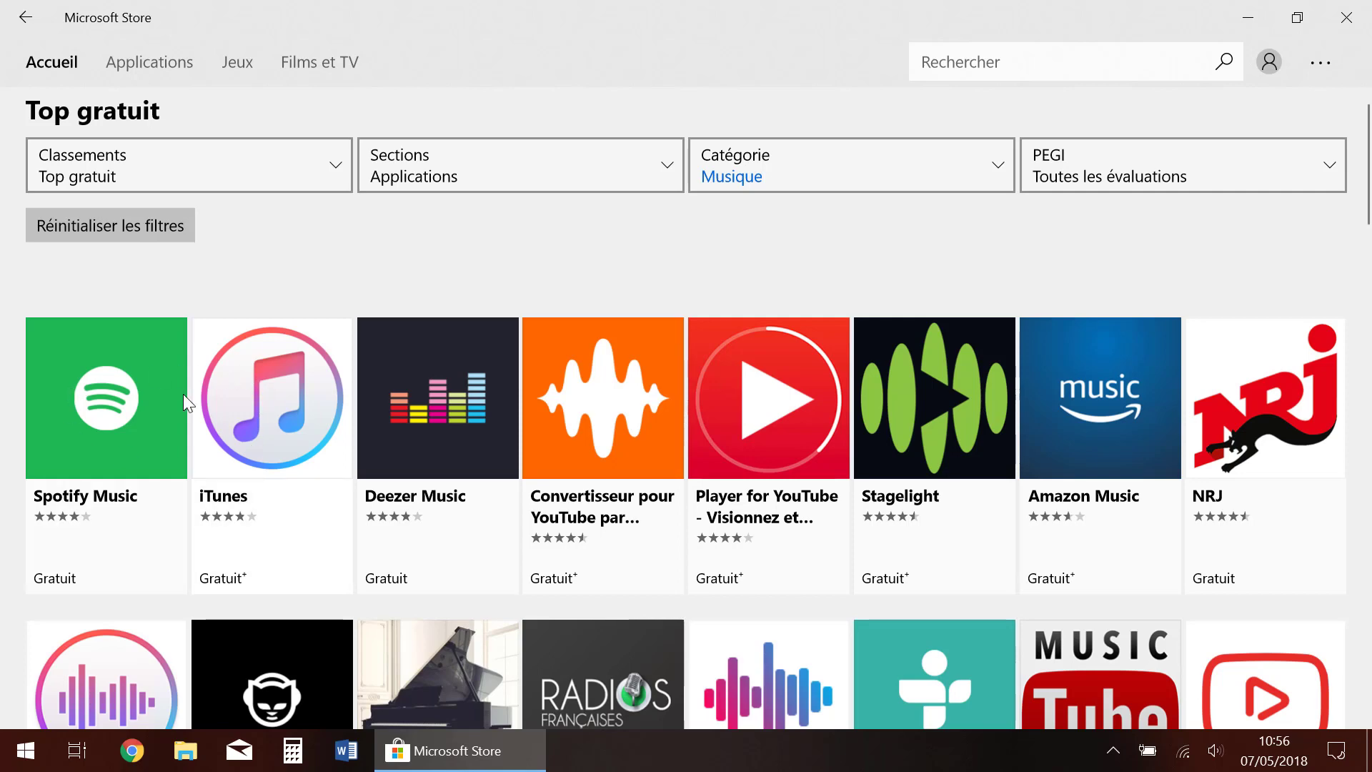
# - Open the Spotify Music product page, read its full description and close the extended text
pyautogui.click(107, 401)
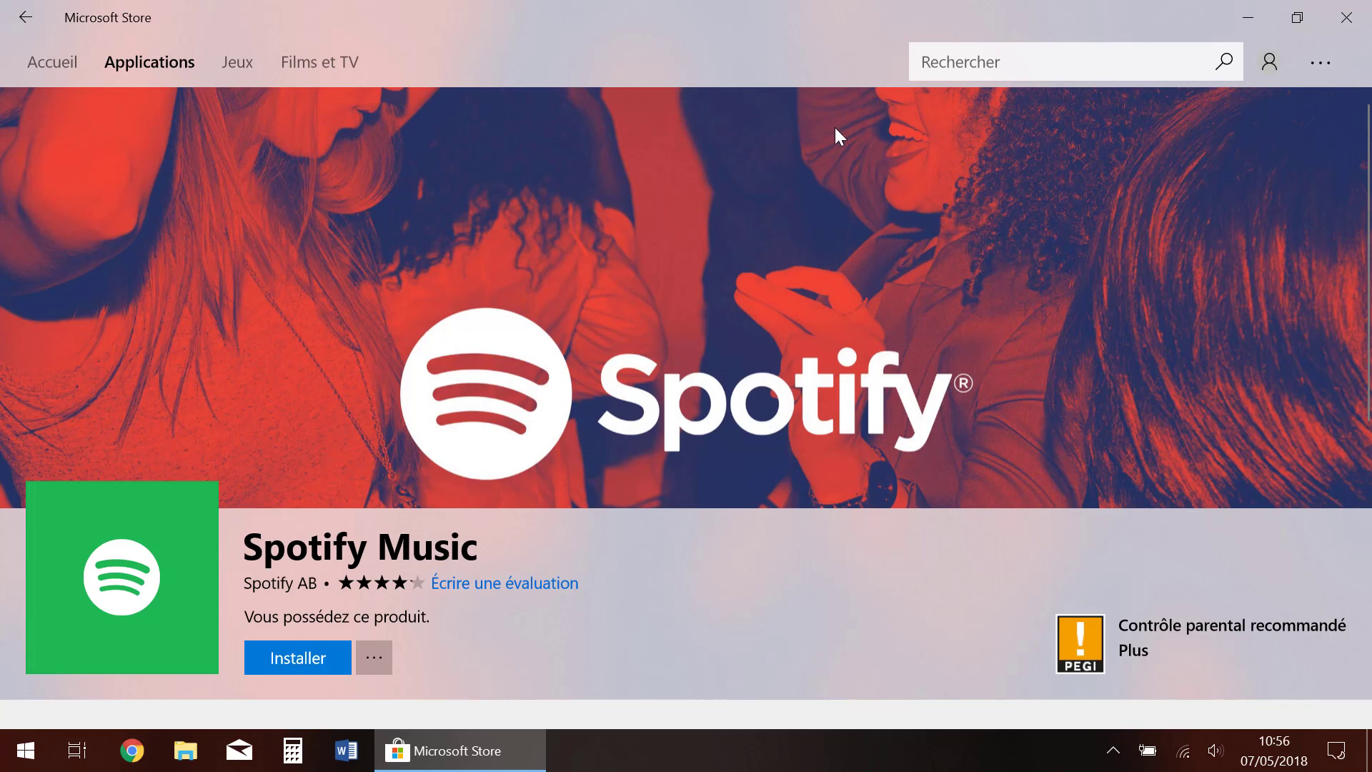
pyautogui.scroll(-5, 520, 327)
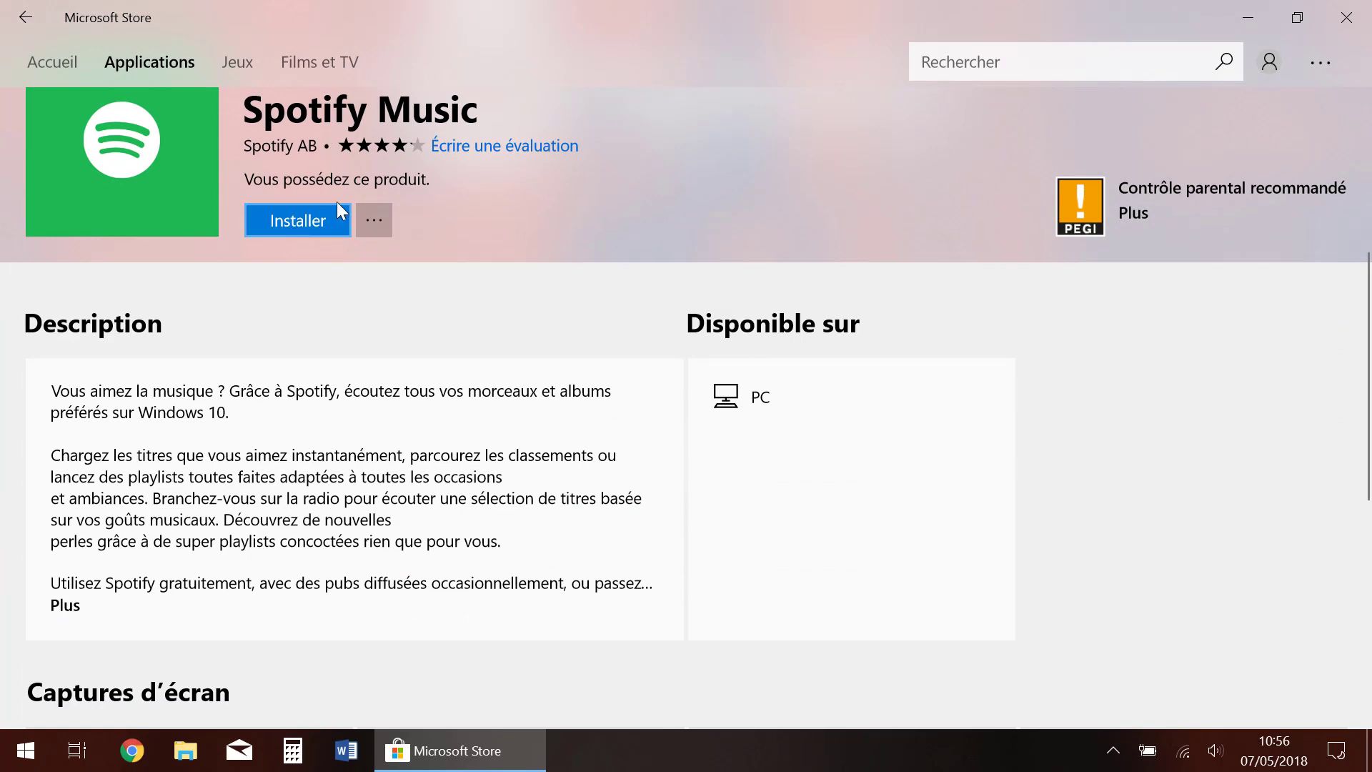
pyautogui.scroll(-1, 517, 345)
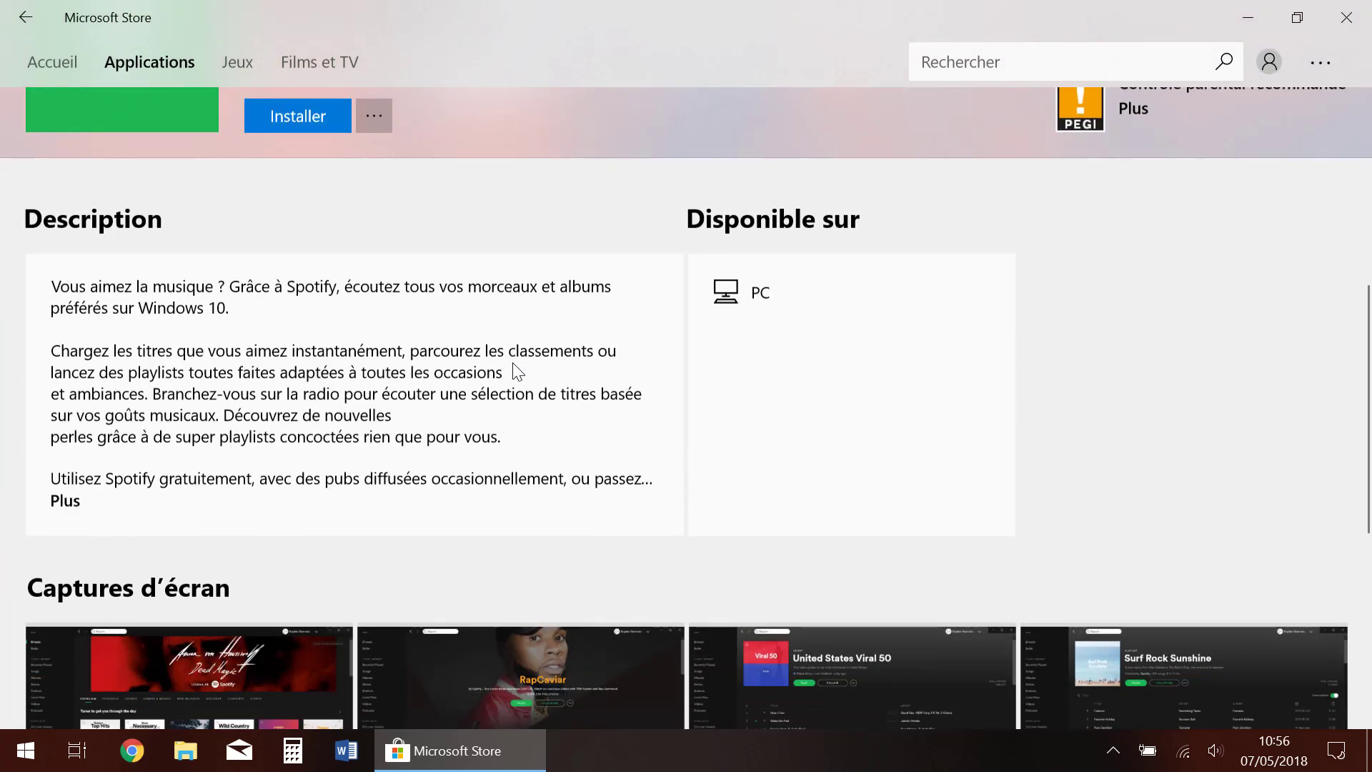
pyautogui.scroll(1, 429, 315)
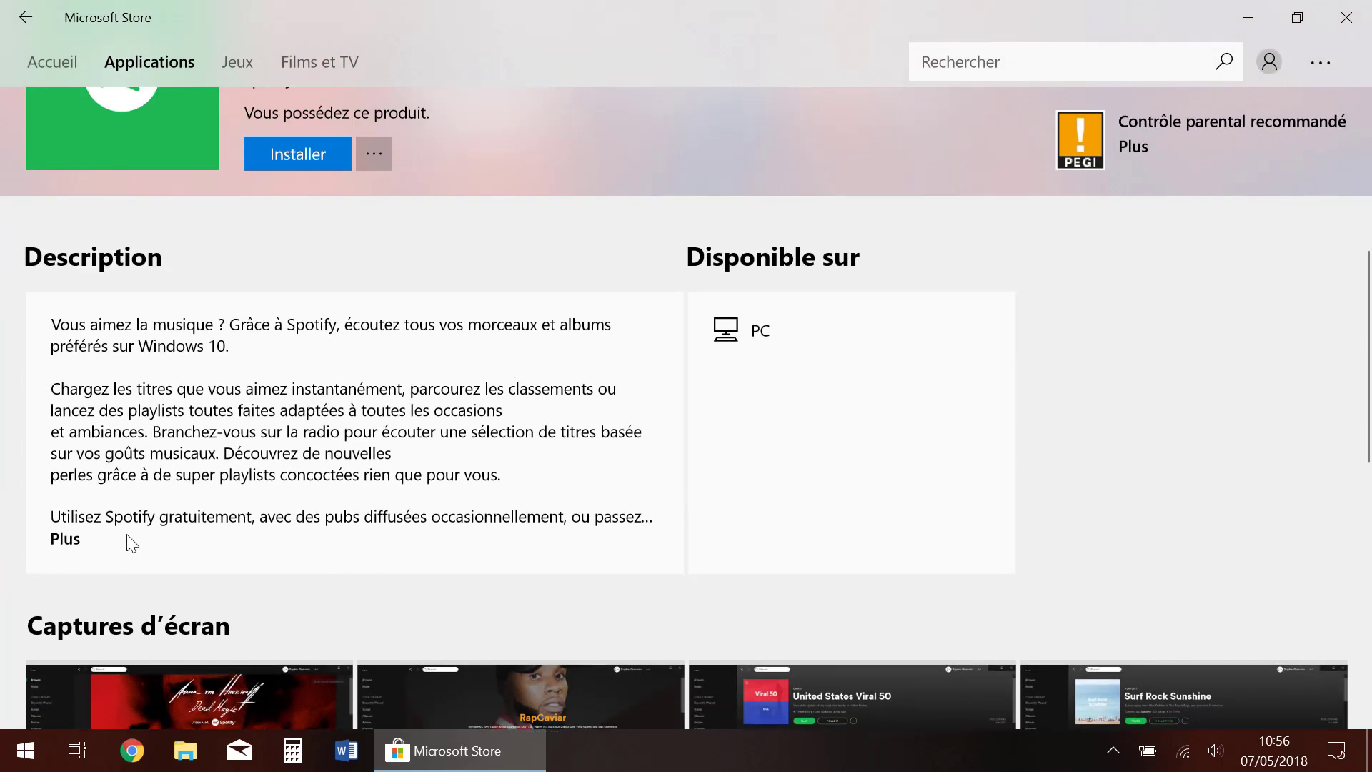
pyautogui.click(65, 541)
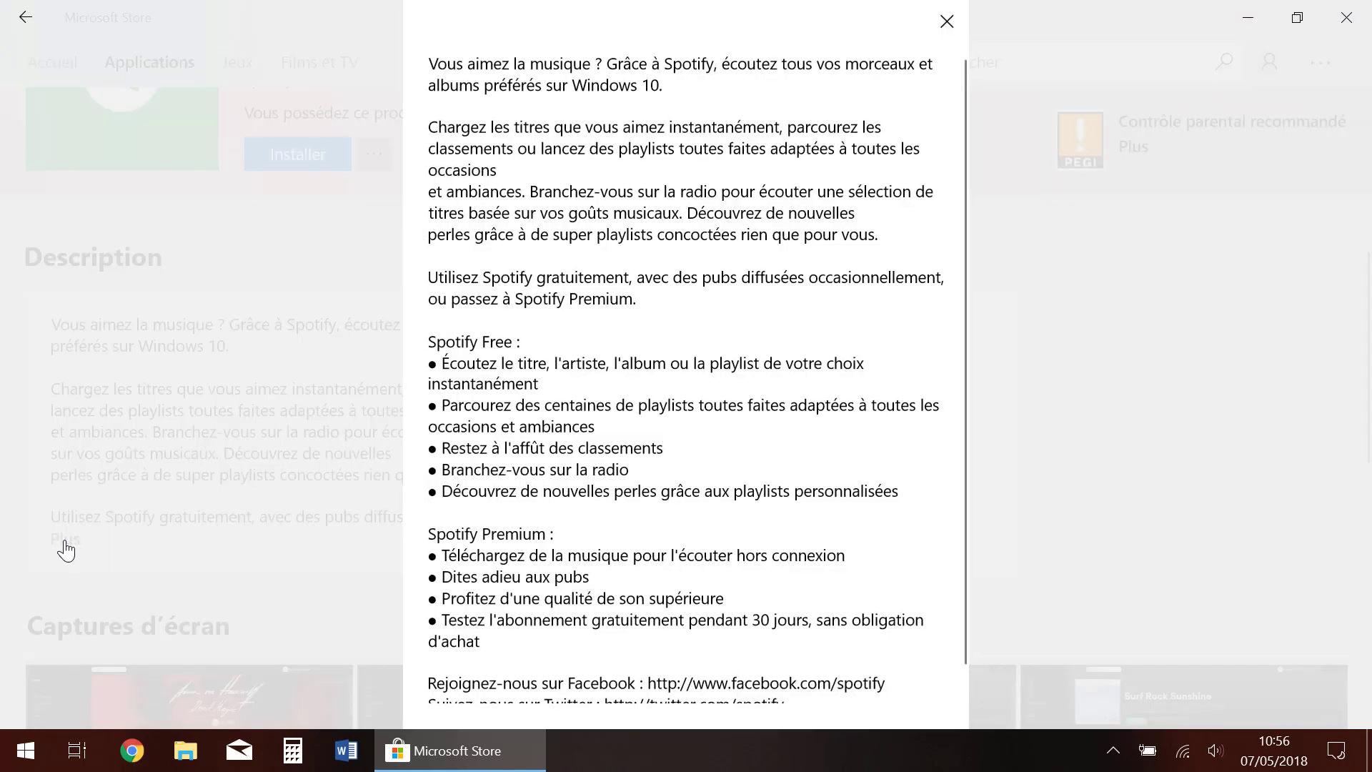
pyautogui.scroll(-1, 640, 411)
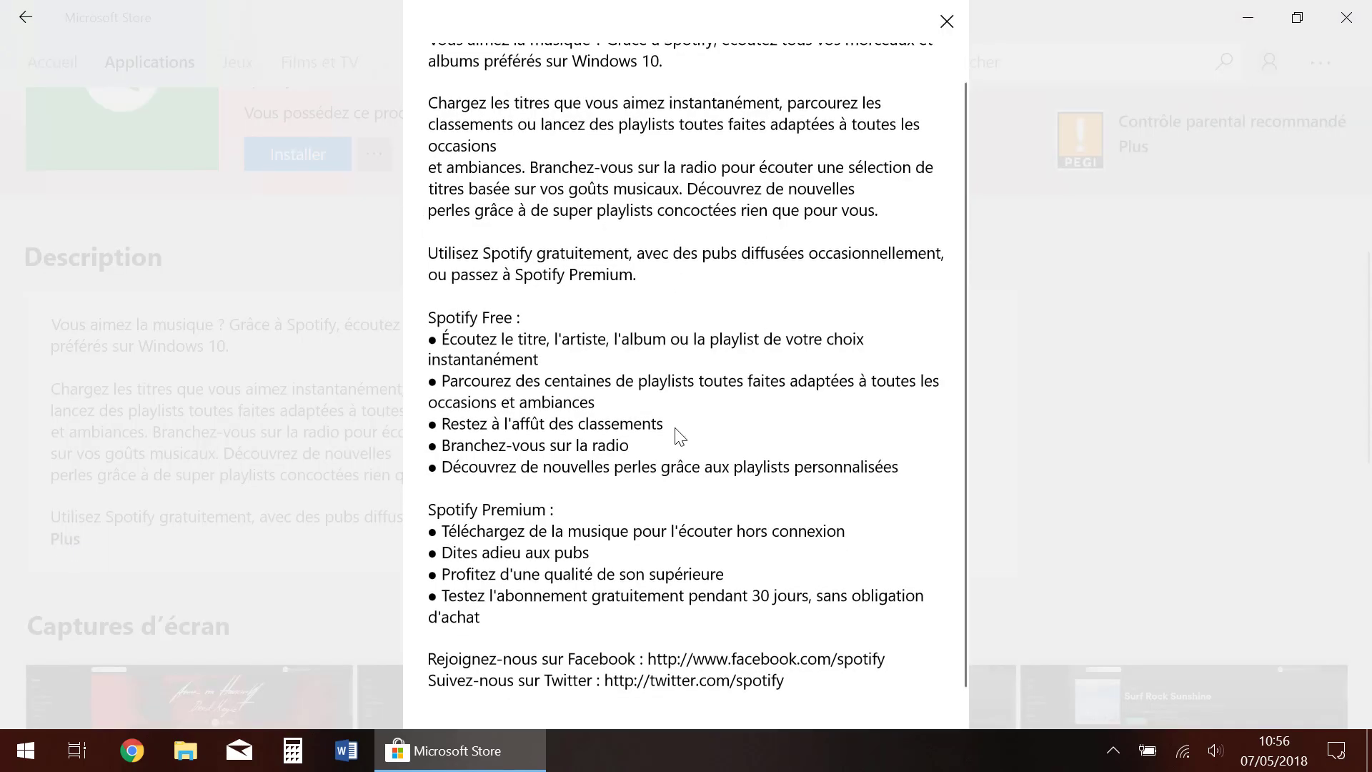
pyautogui.click(264, 400)
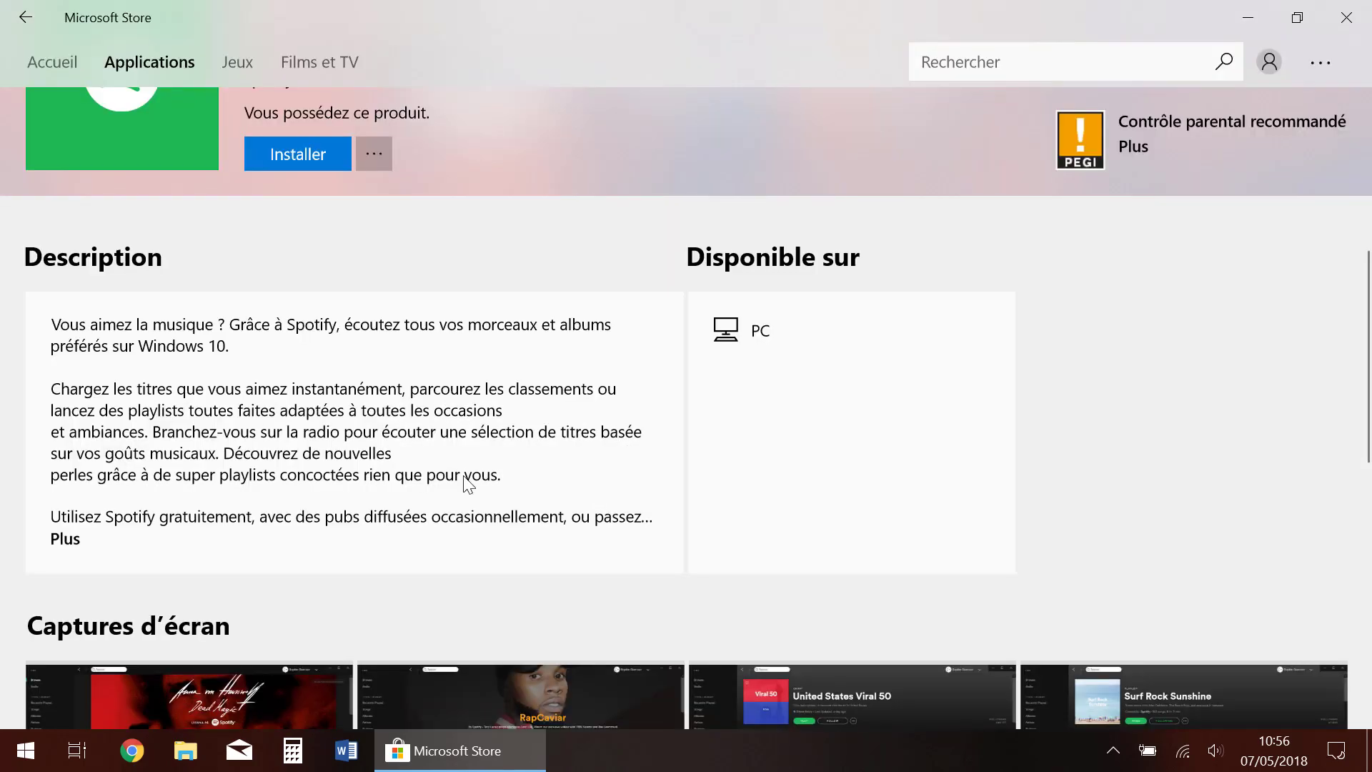
# - View the four Spotify Music screenshots at full size, close the viewer and look at the apps other users also like
pyautogui.scroll(-2, 468, 477)
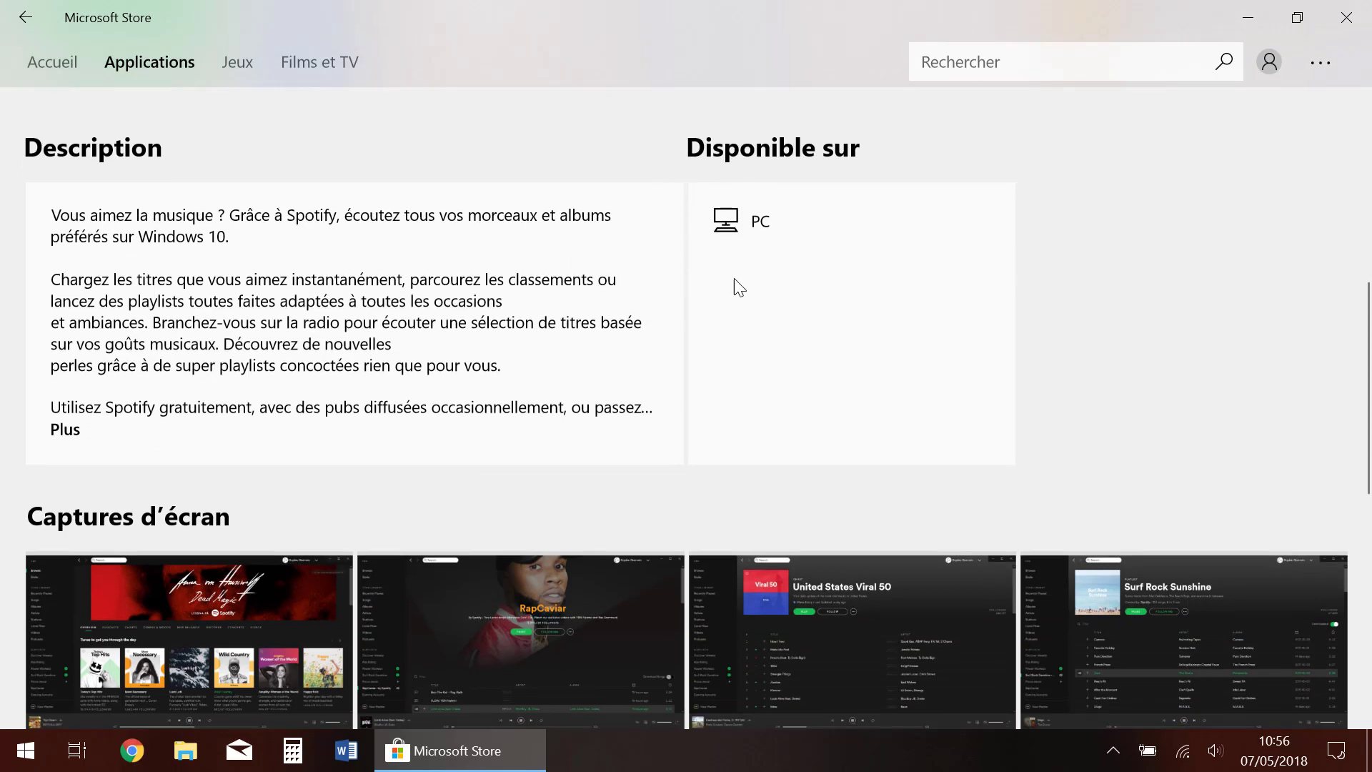
pyautogui.scroll(-6, 655, 403)
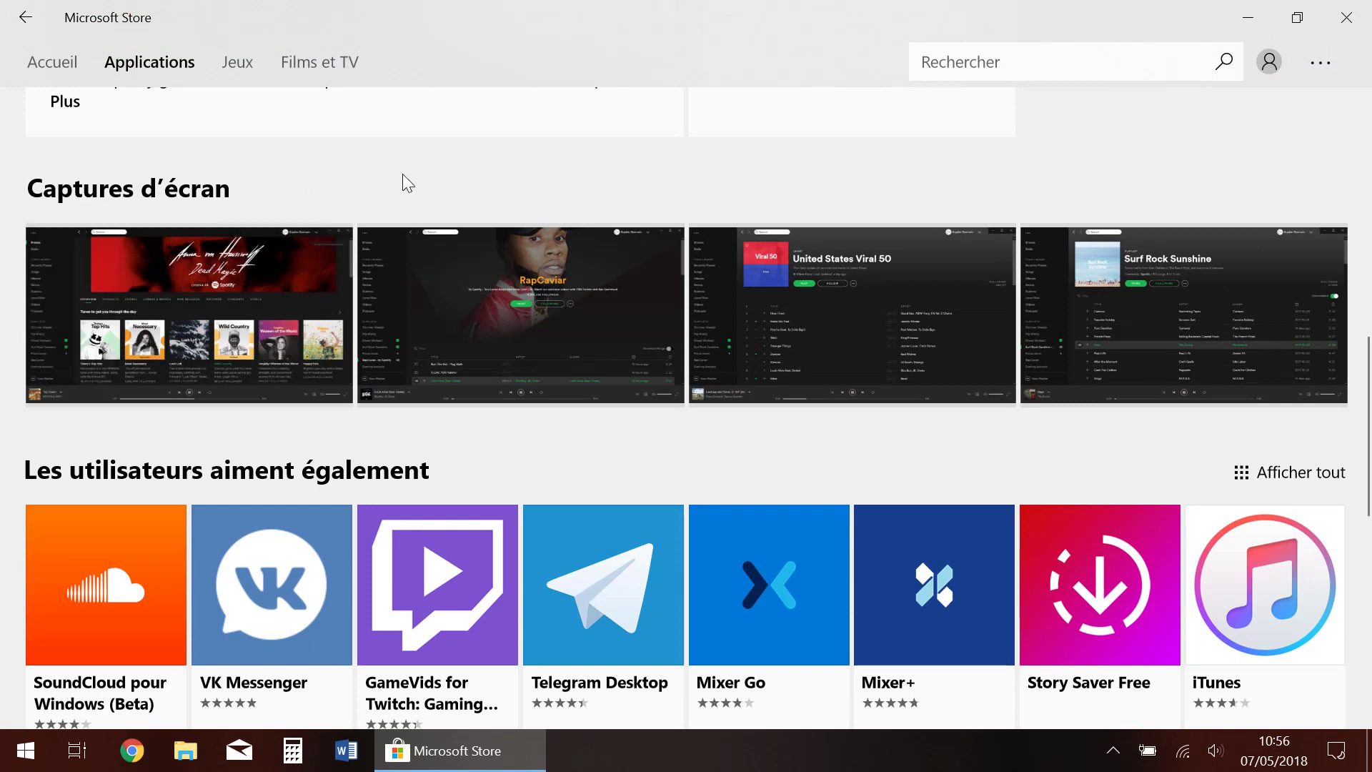
pyautogui.click(239, 312)
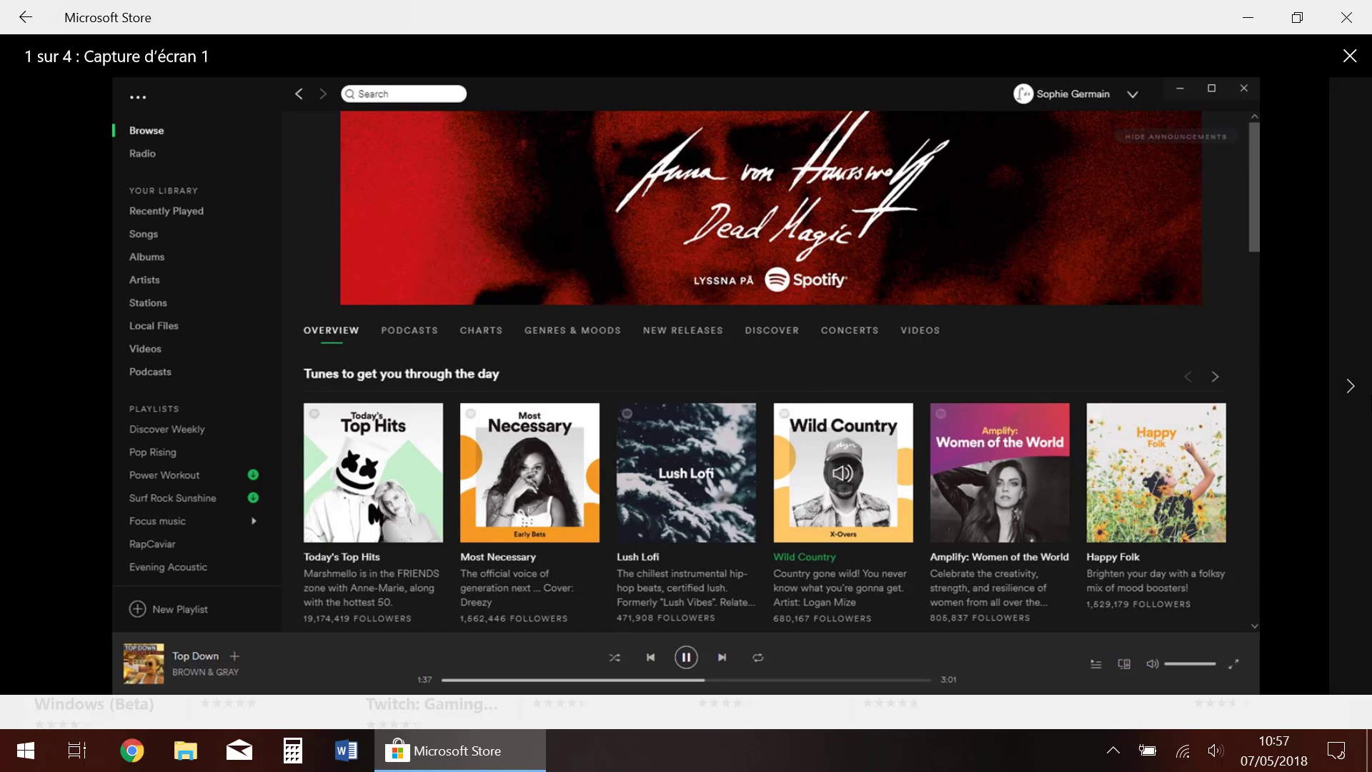
pyautogui.click(1352, 390)
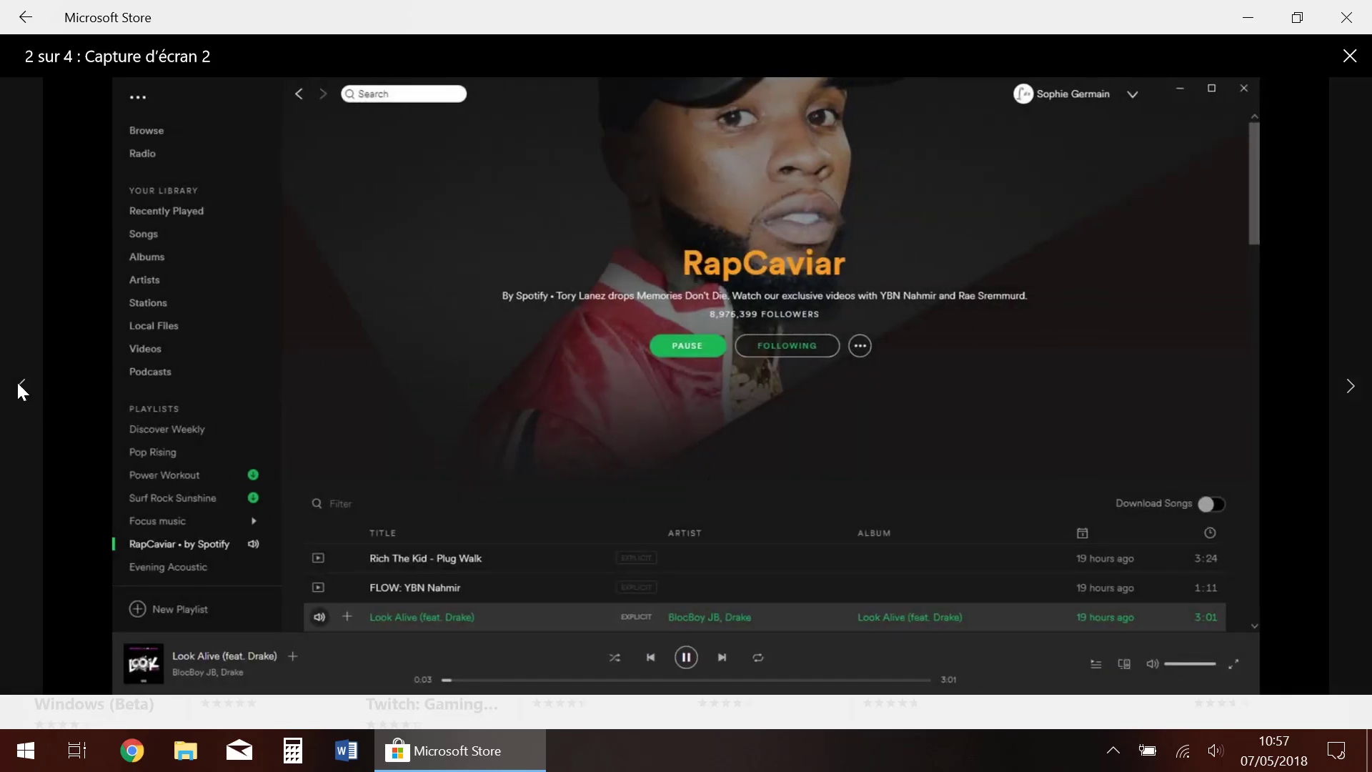
pyautogui.click(1351, 390)
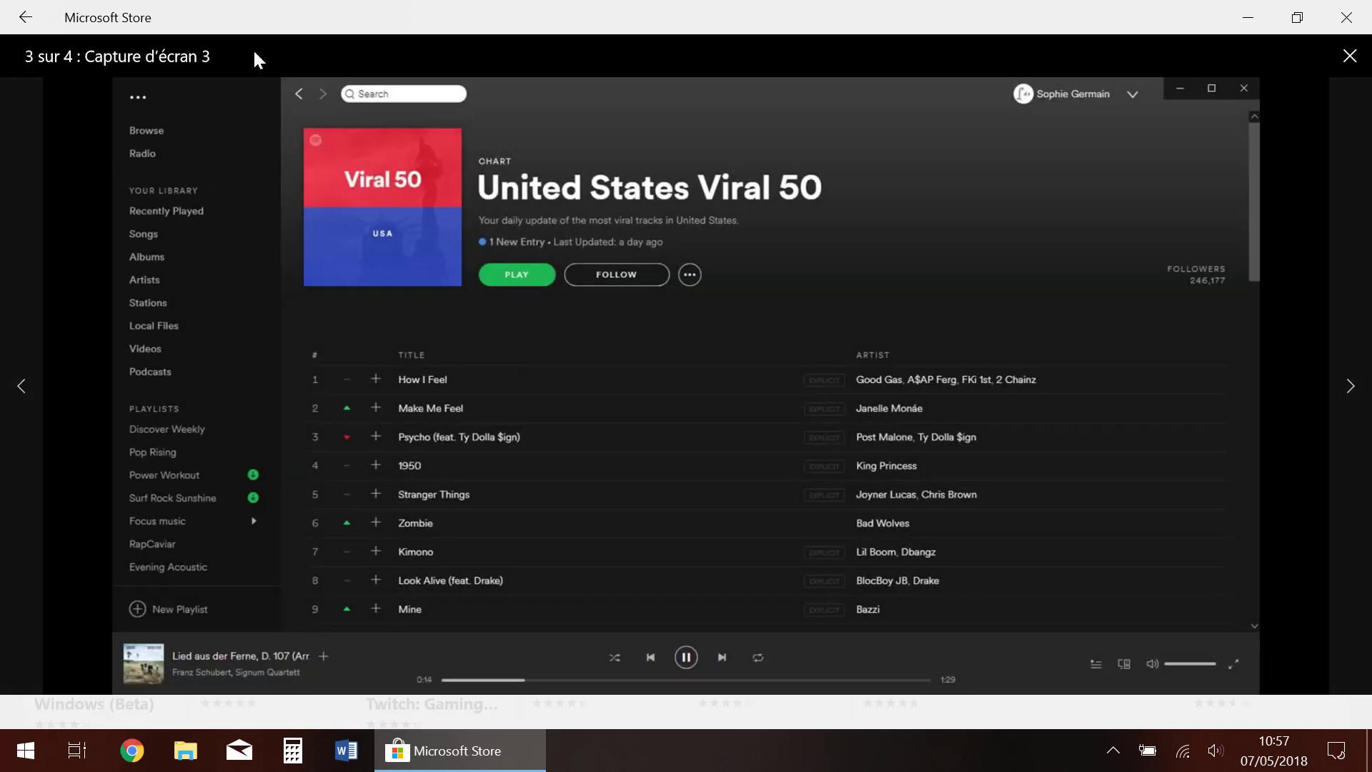
pyautogui.click(1353, 389)
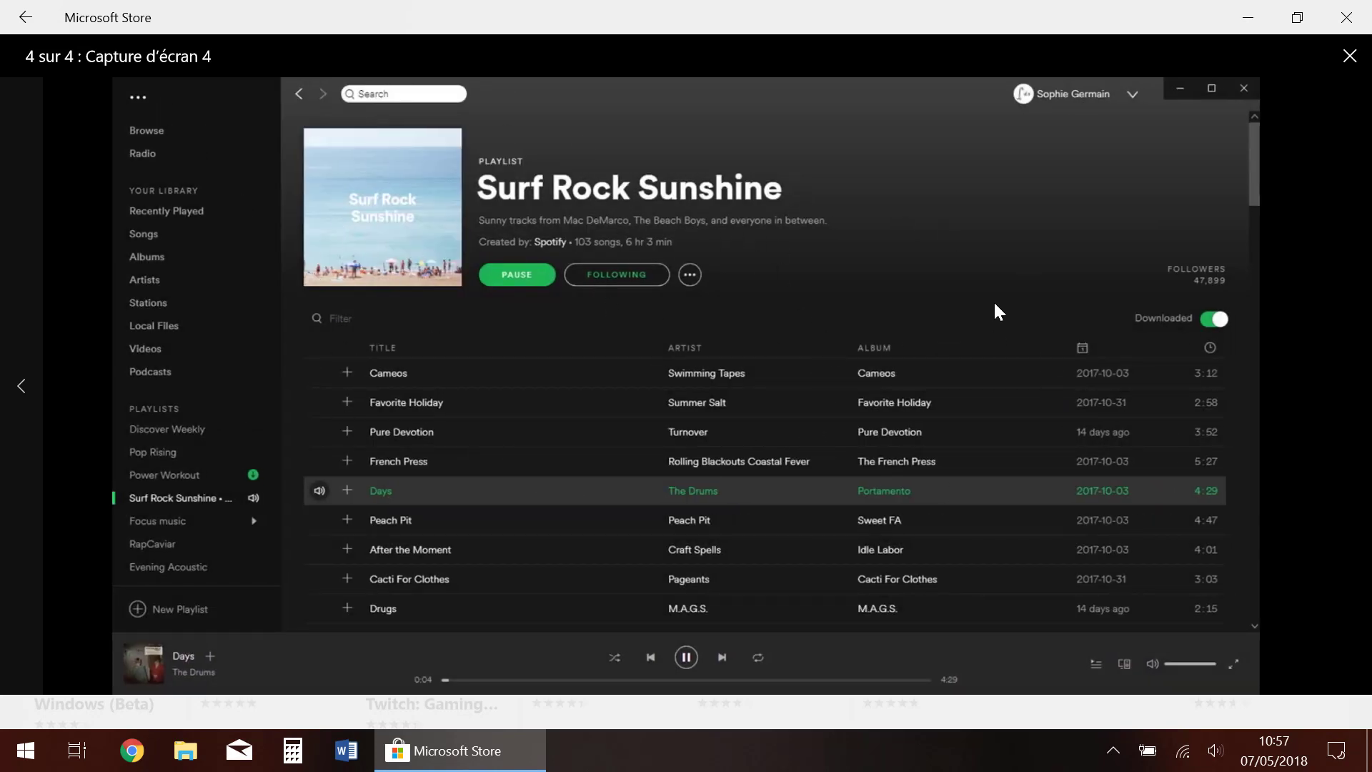
pyautogui.click(1350, 56)
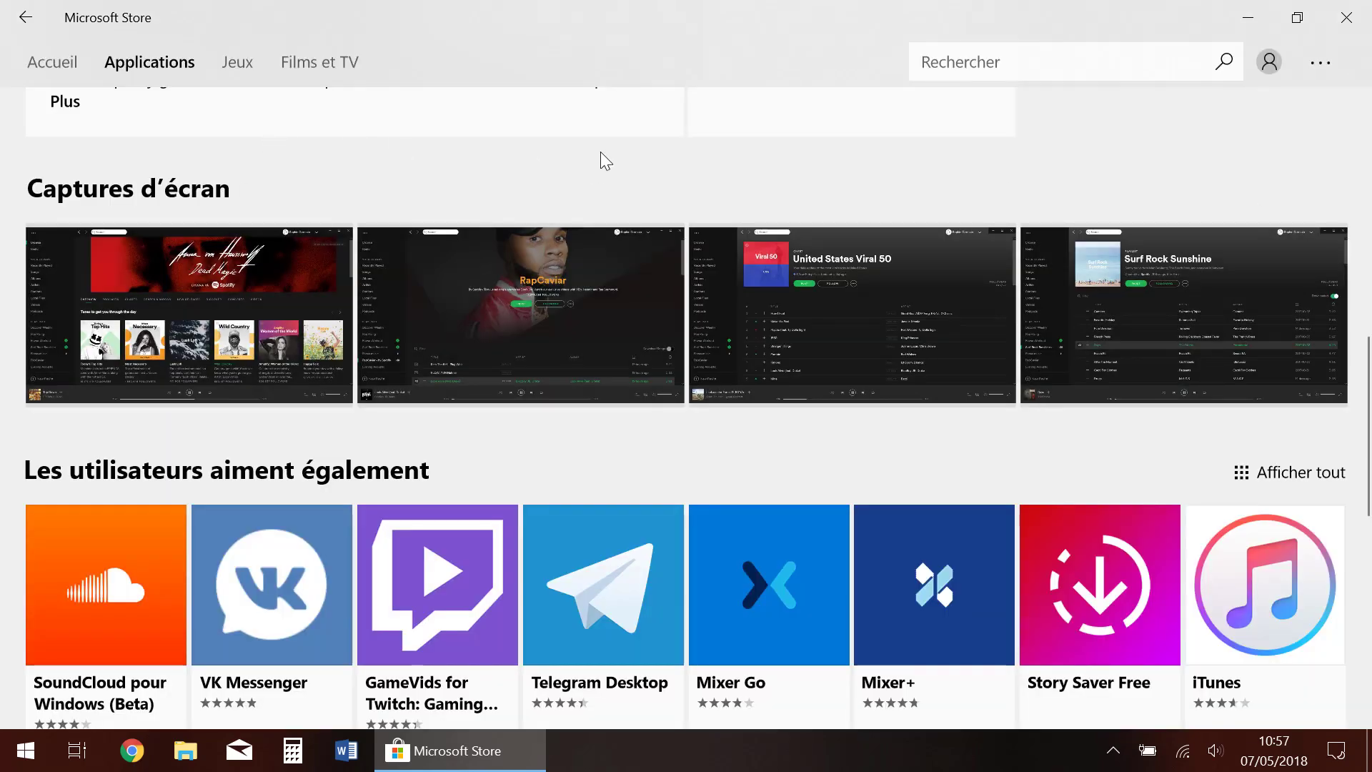
pyautogui.scroll(-3, 616, 450)
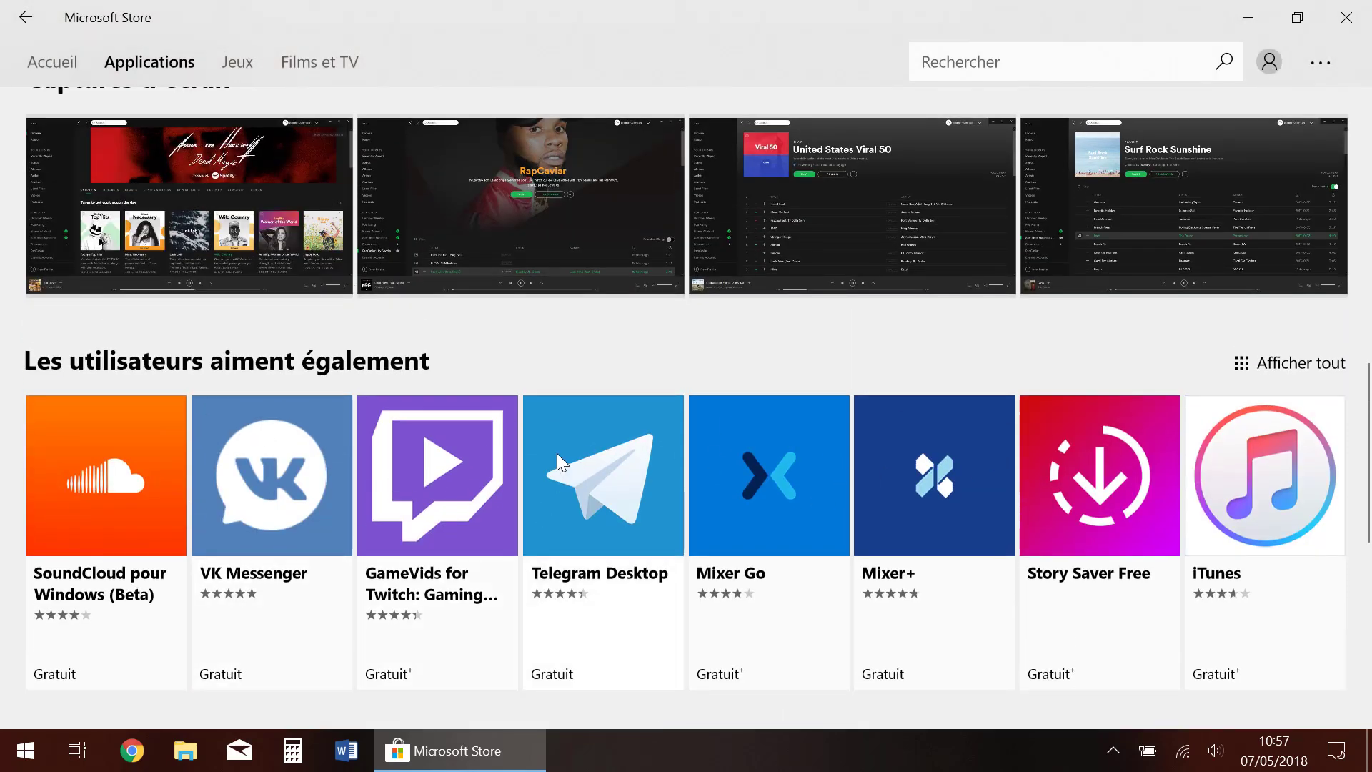
# - Read the Configuration requise and Informations supplémentaires sections of the Spotify Music page
pyautogui.scroll(-4, 558, 475)
pyautogui.scroll(-3, 555, 469)
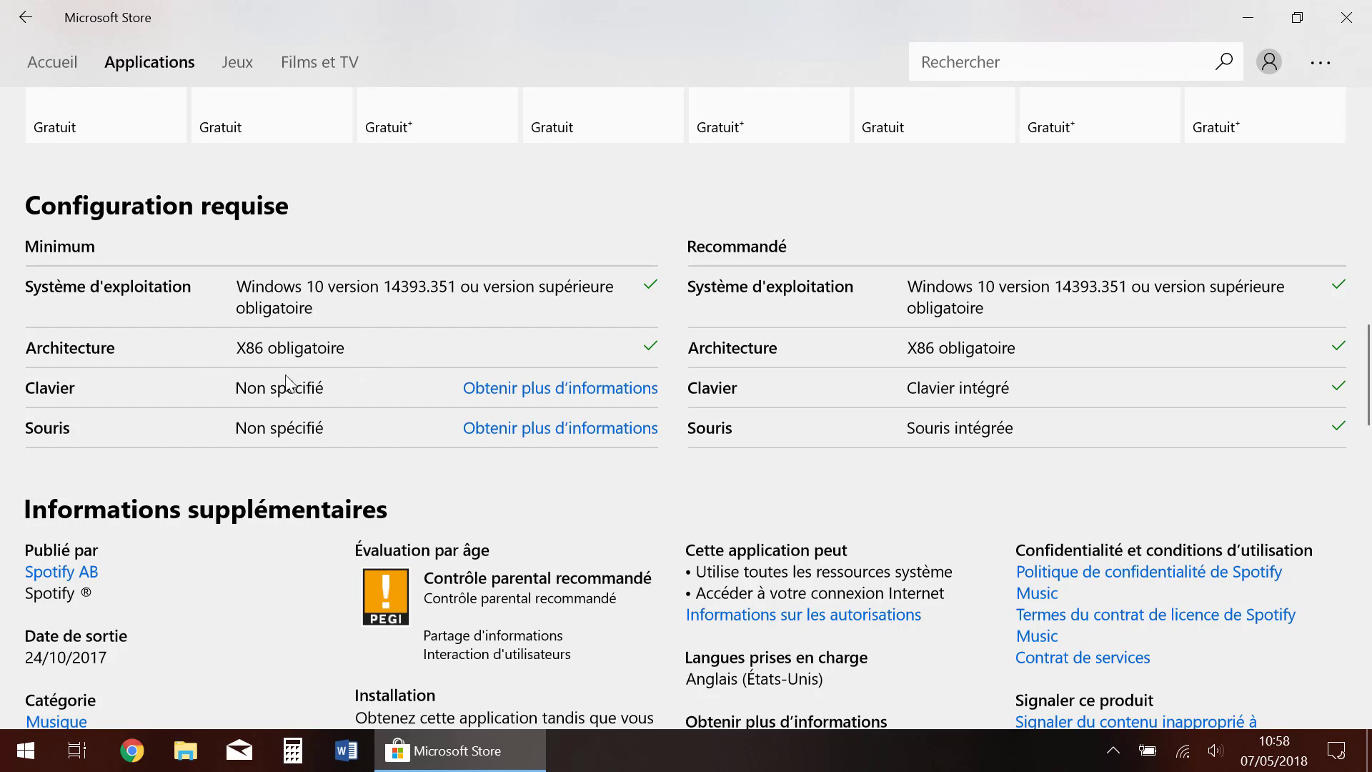
pyautogui.scroll(-3, 286, 382)
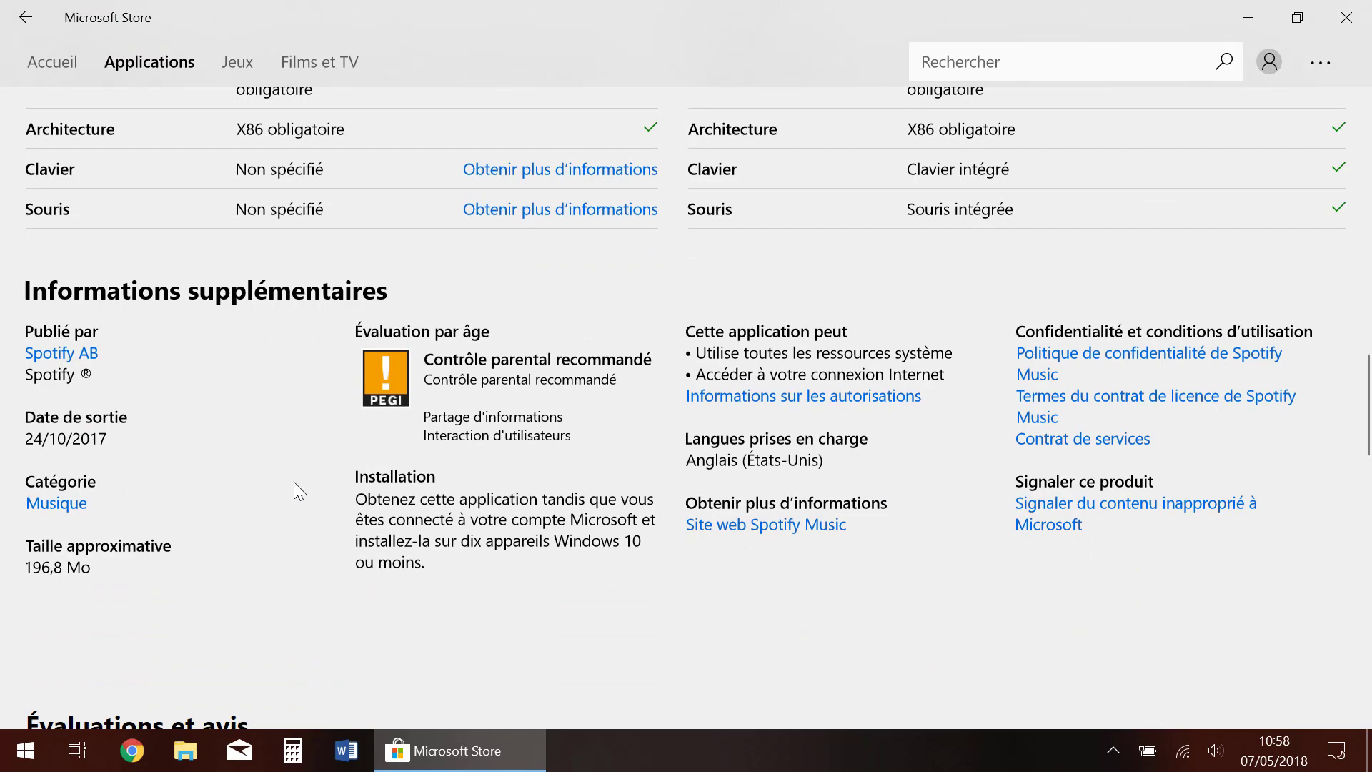
pyautogui.scroll(-2, 315, 343)
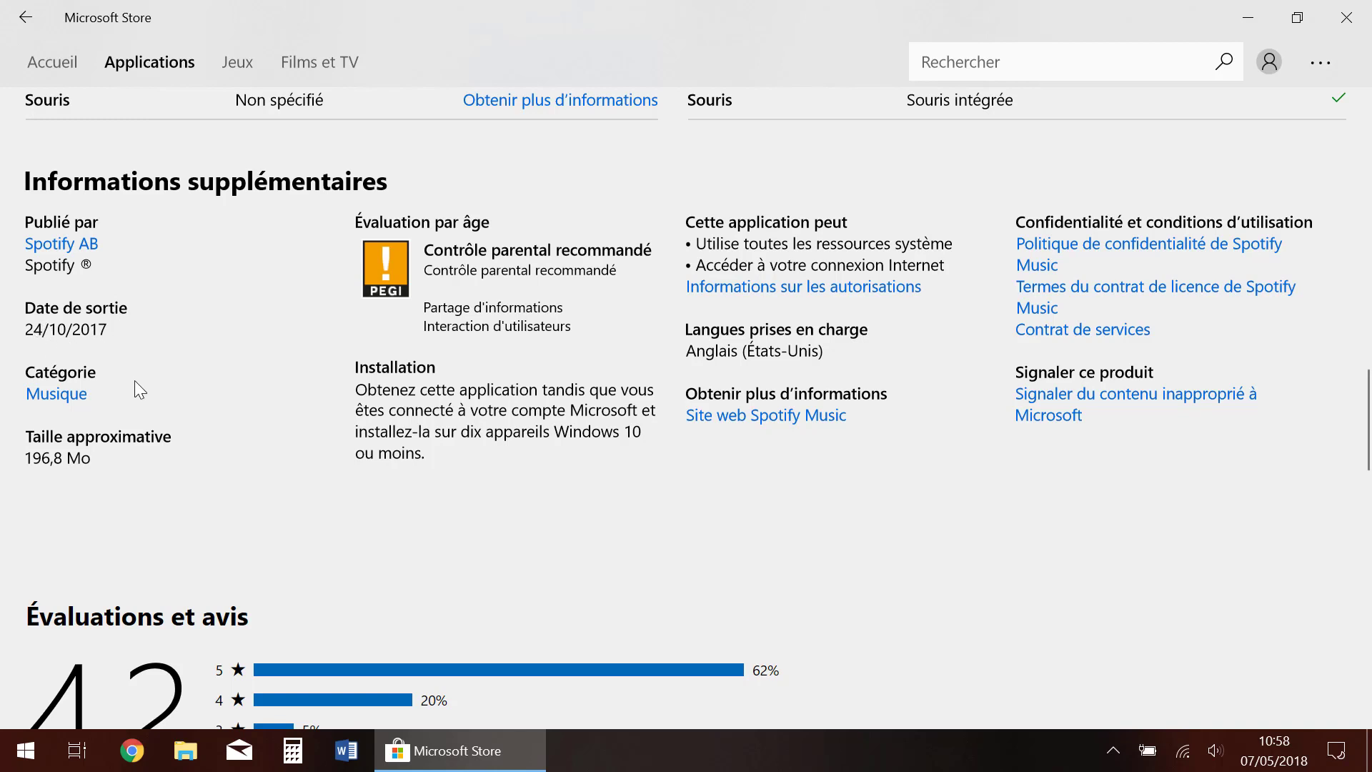
pyautogui.scroll(-3, 191, 387)
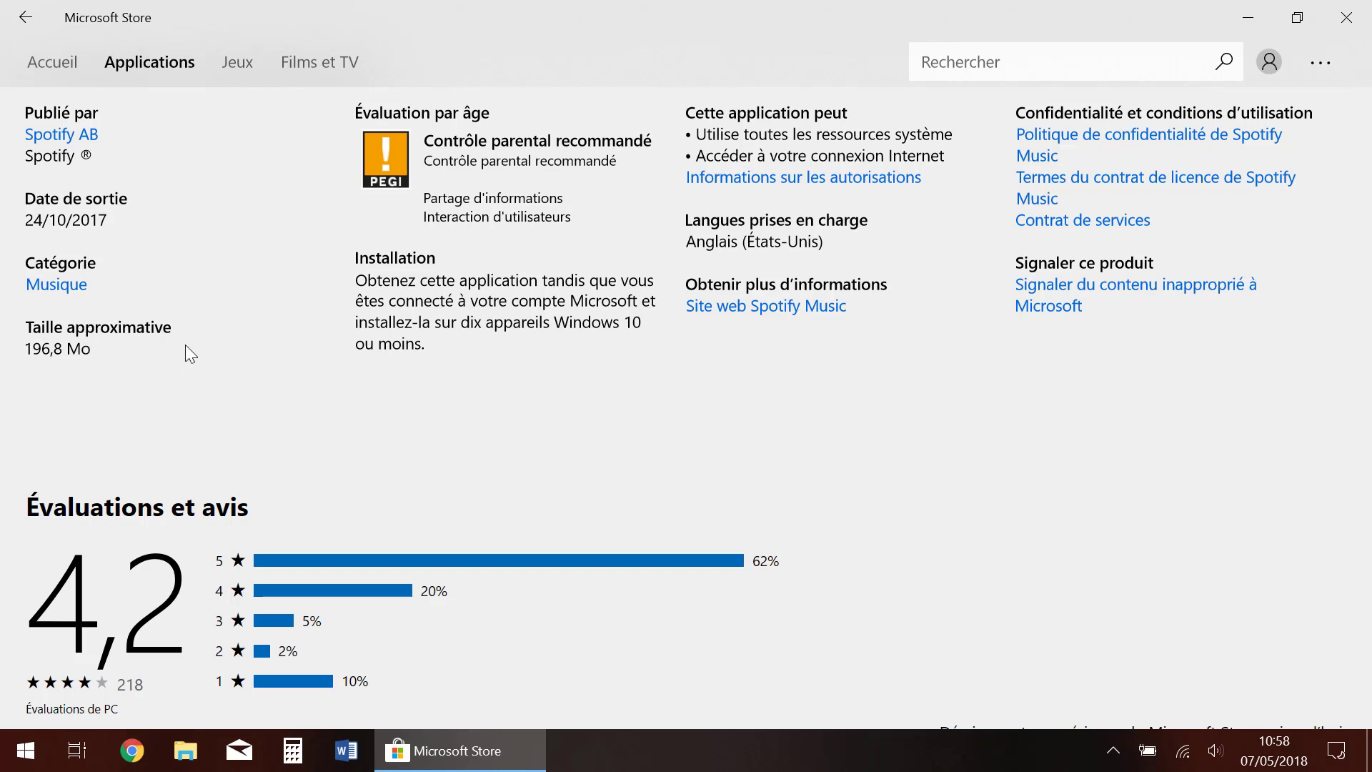
# - Examine the star rating breakdown and read through the user reviews of Spotify Music
pyautogui.scroll(-7, 393, 455)
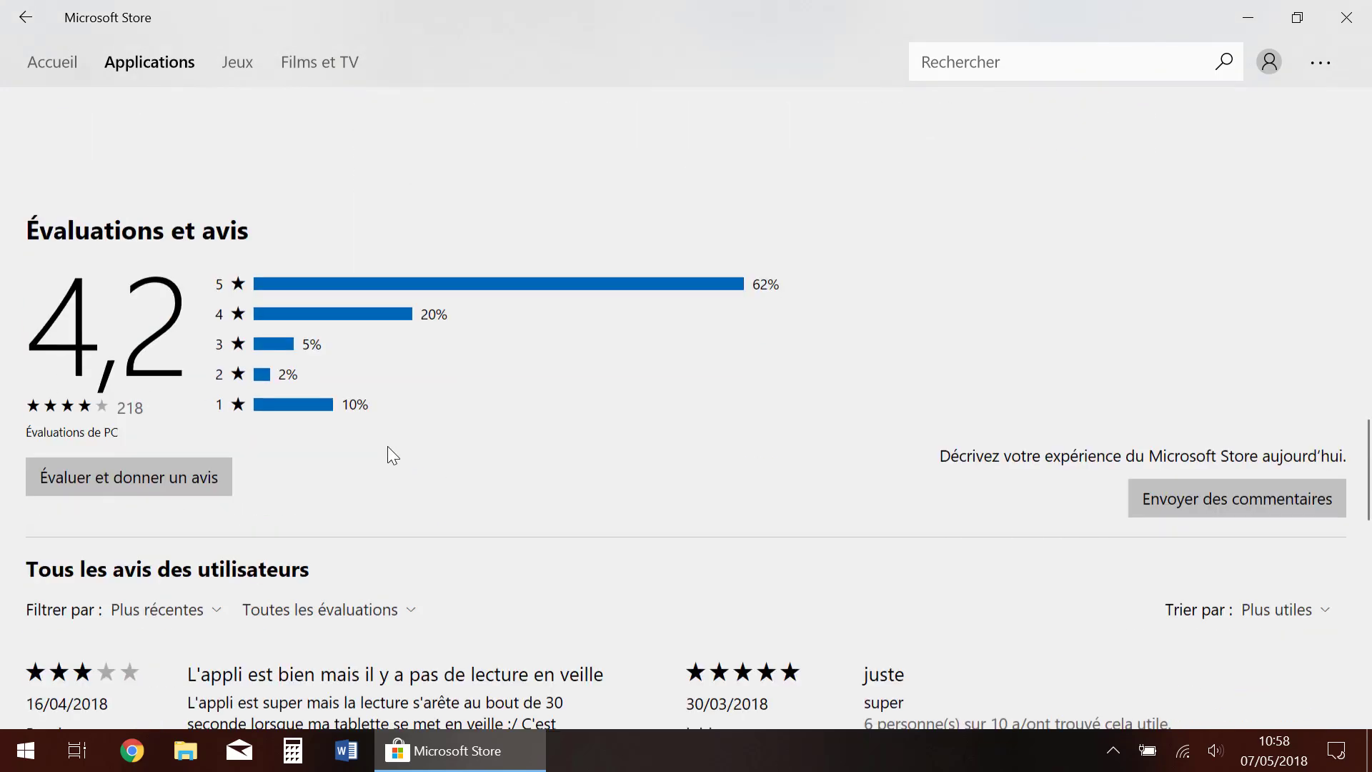
pyautogui.scroll(2, 457, 389)
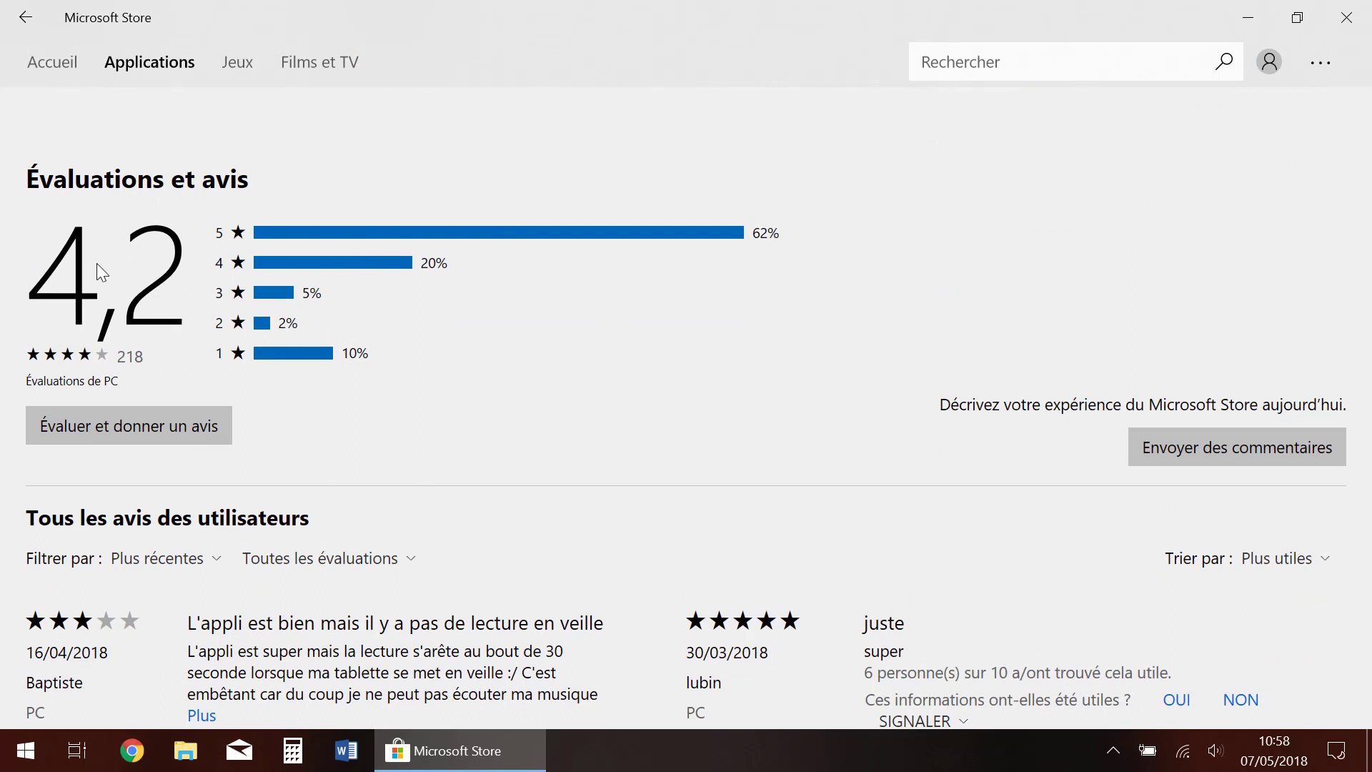
pyautogui.scroll(-5, 443, 429)
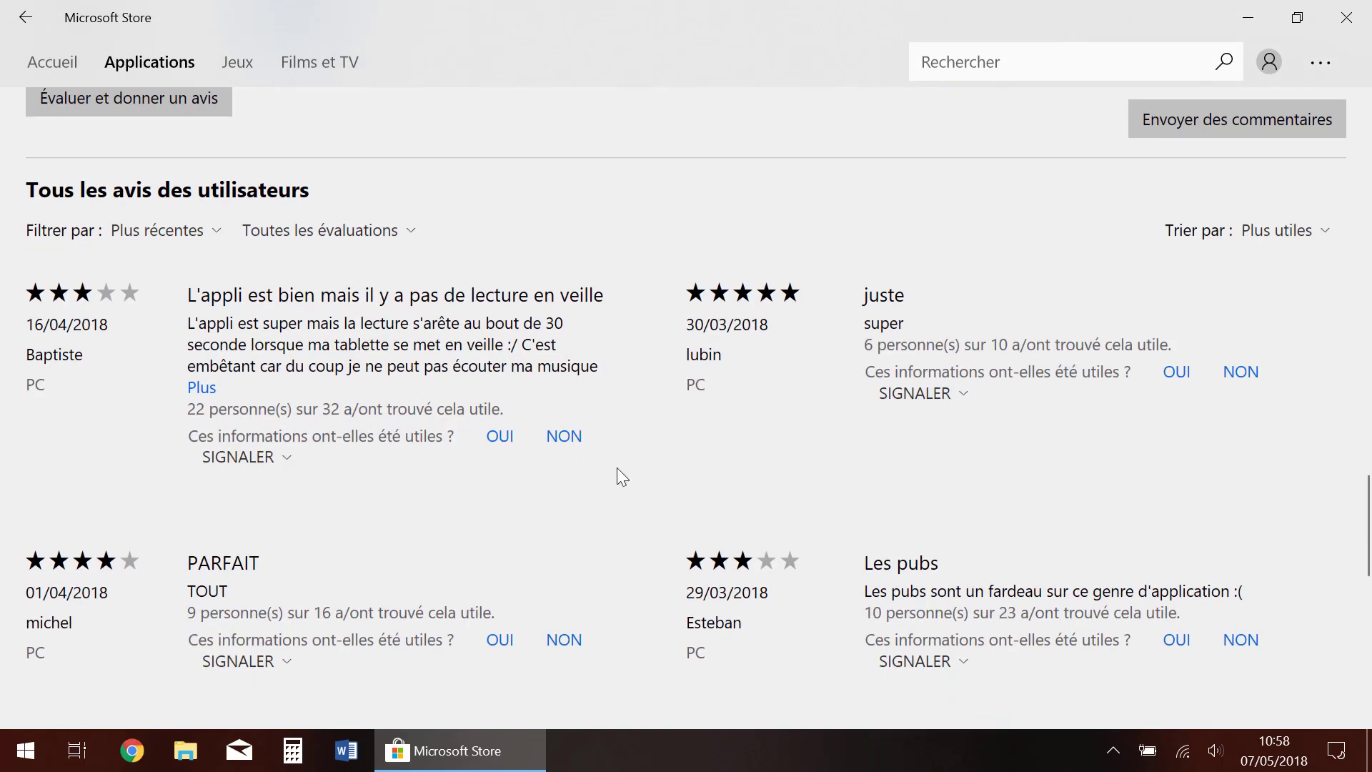
pyautogui.scroll(-3, 403, 554)
pyautogui.scroll(-6, 223, 425)
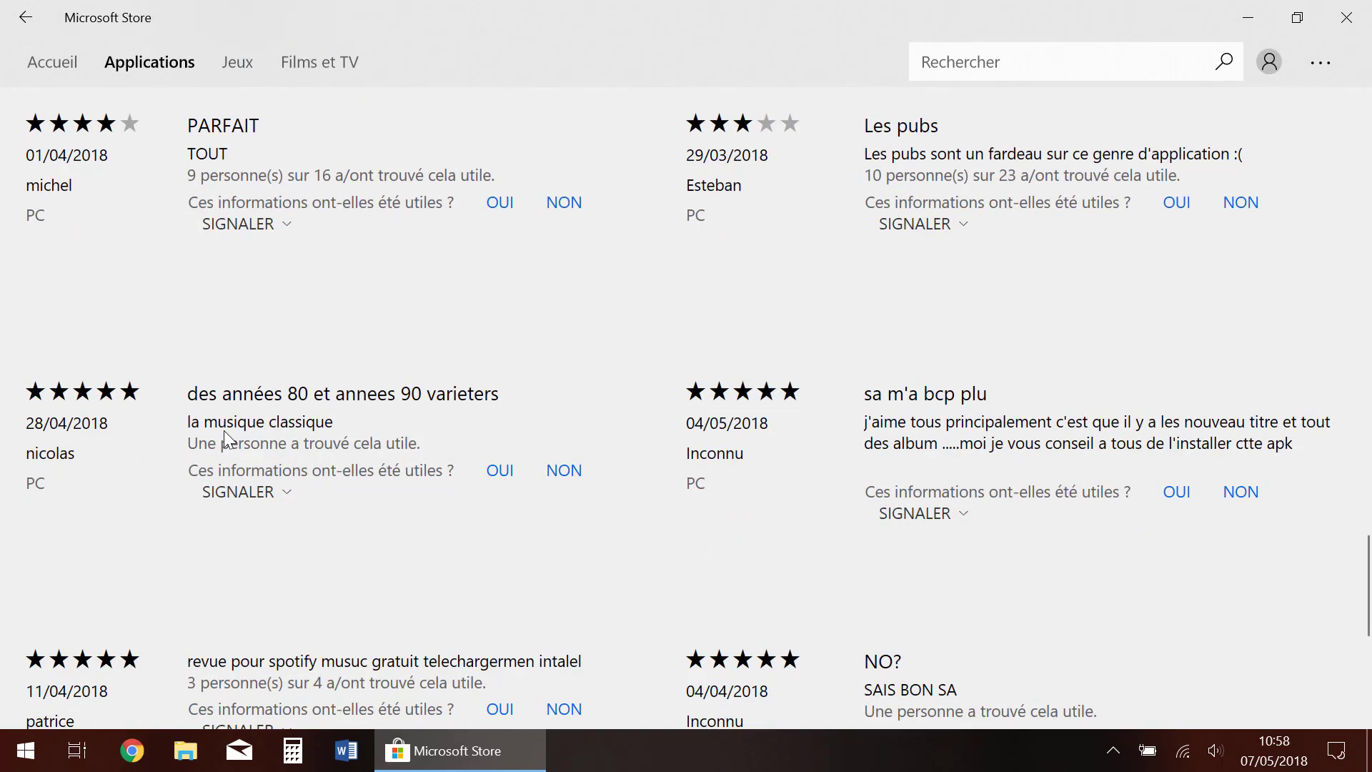
# - Install Spotify Music from its product page
pyautogui.scroll(20, 257, 443)
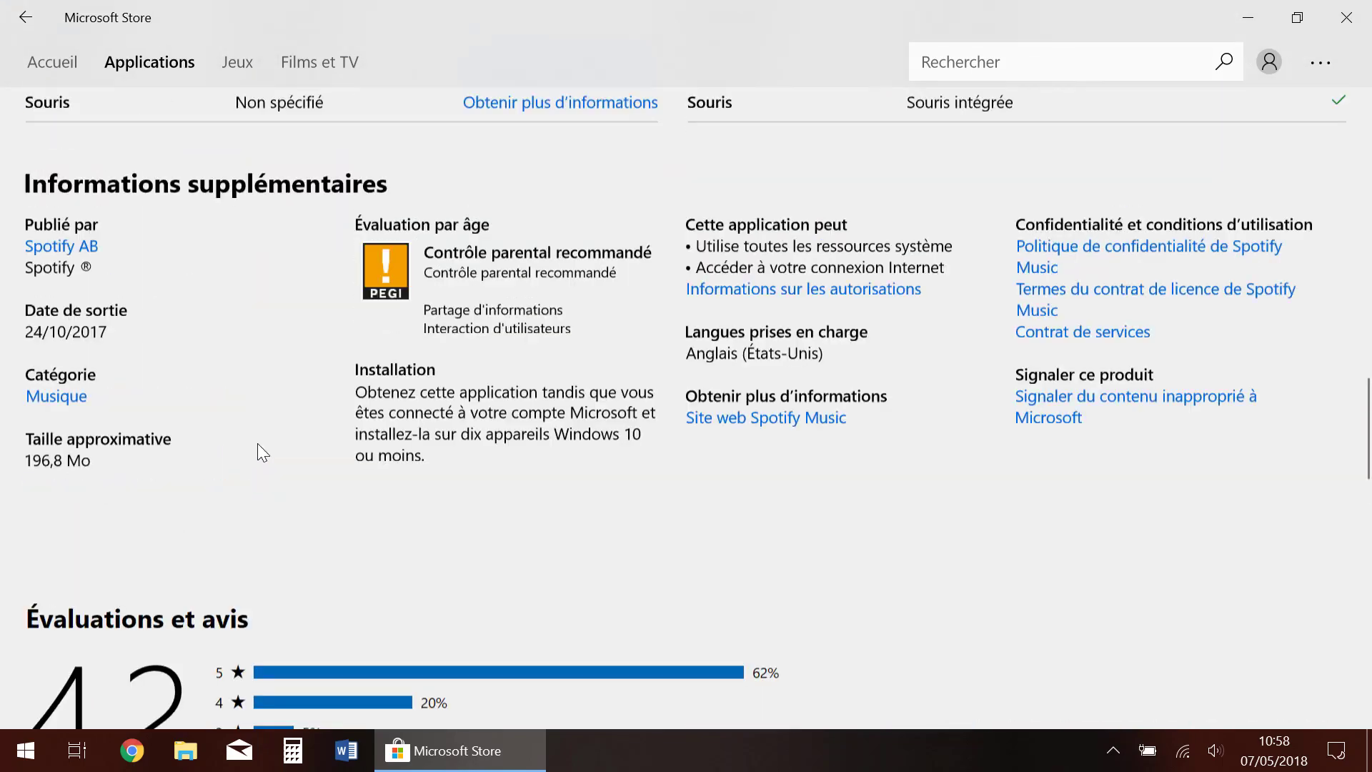
pyautogui.scroll(15, 261, 451)
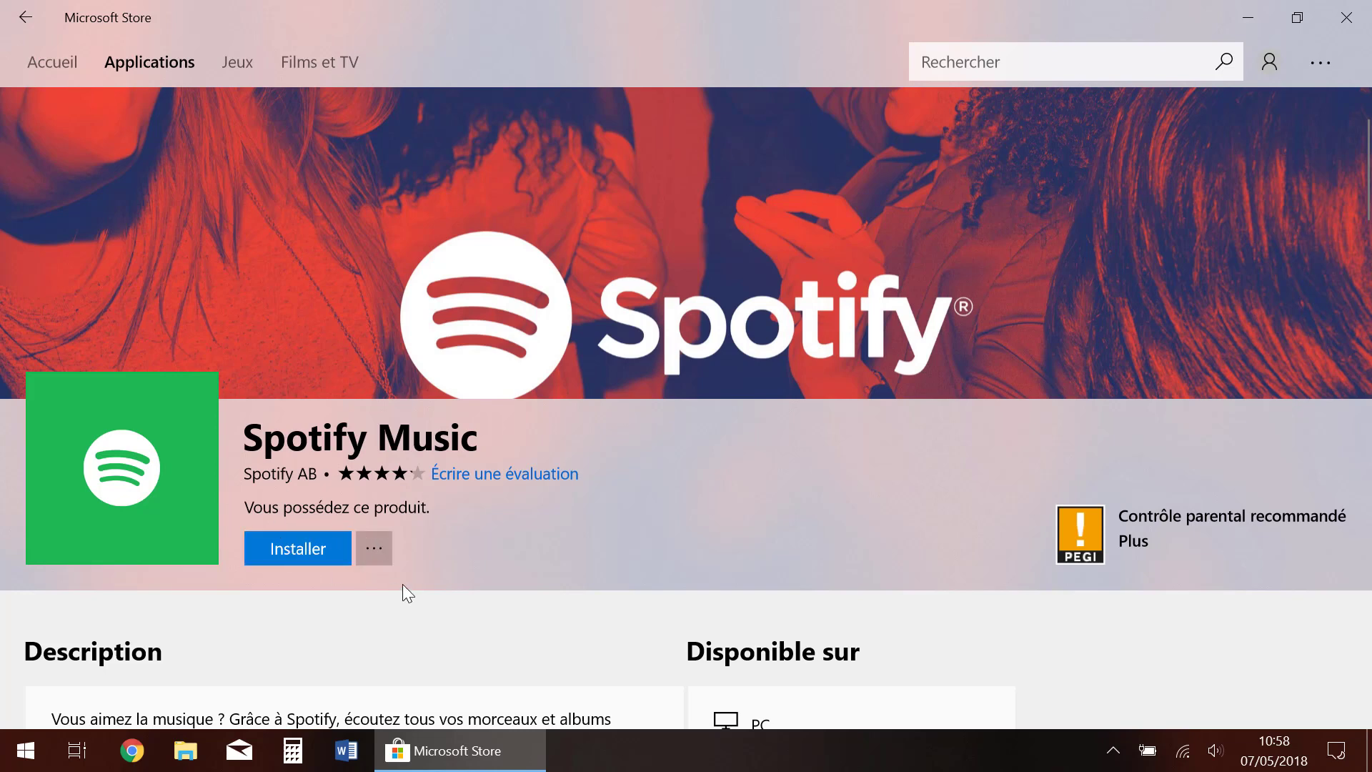
pyautogui.click(299, 544)
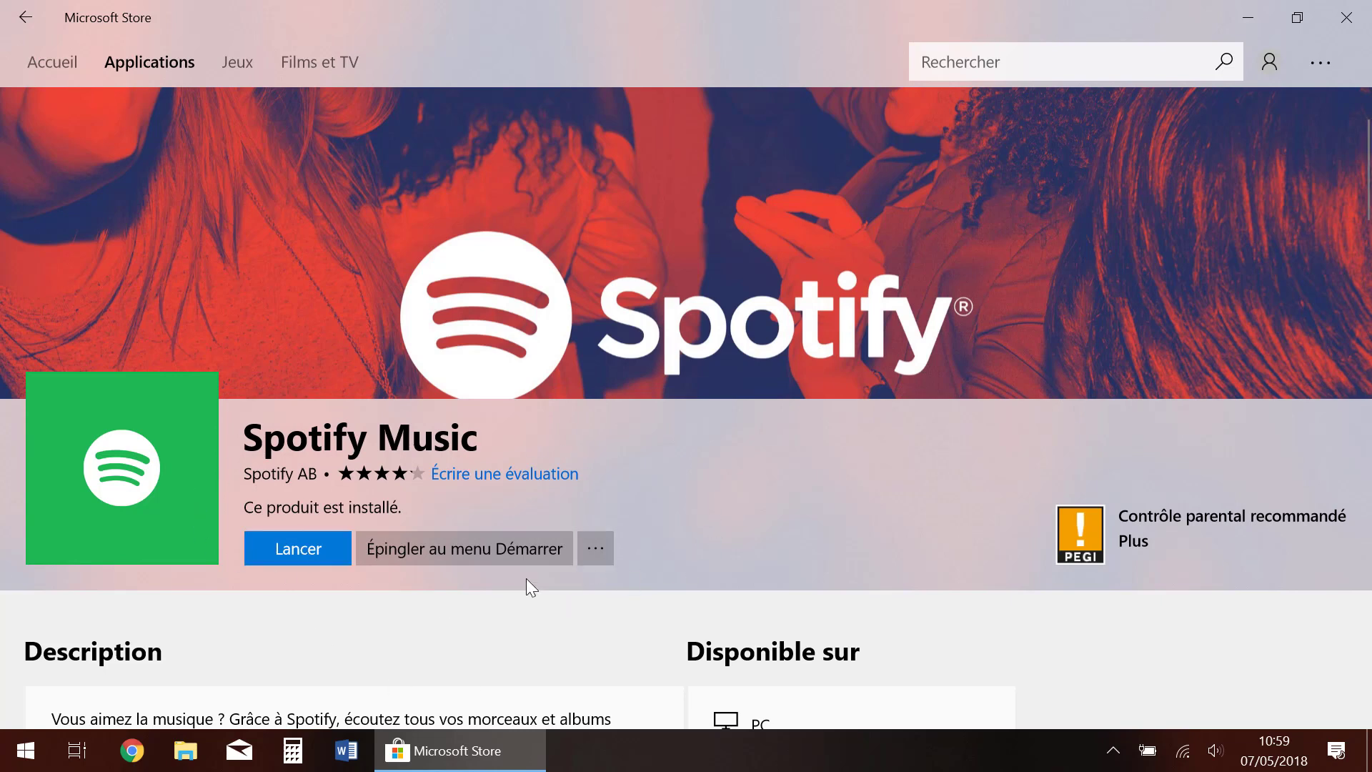
# - Check the Start menu tiles and the recently added apps for Spotify Music, and return to its Store page
pyautogui.scroll(-2, 672, 537)
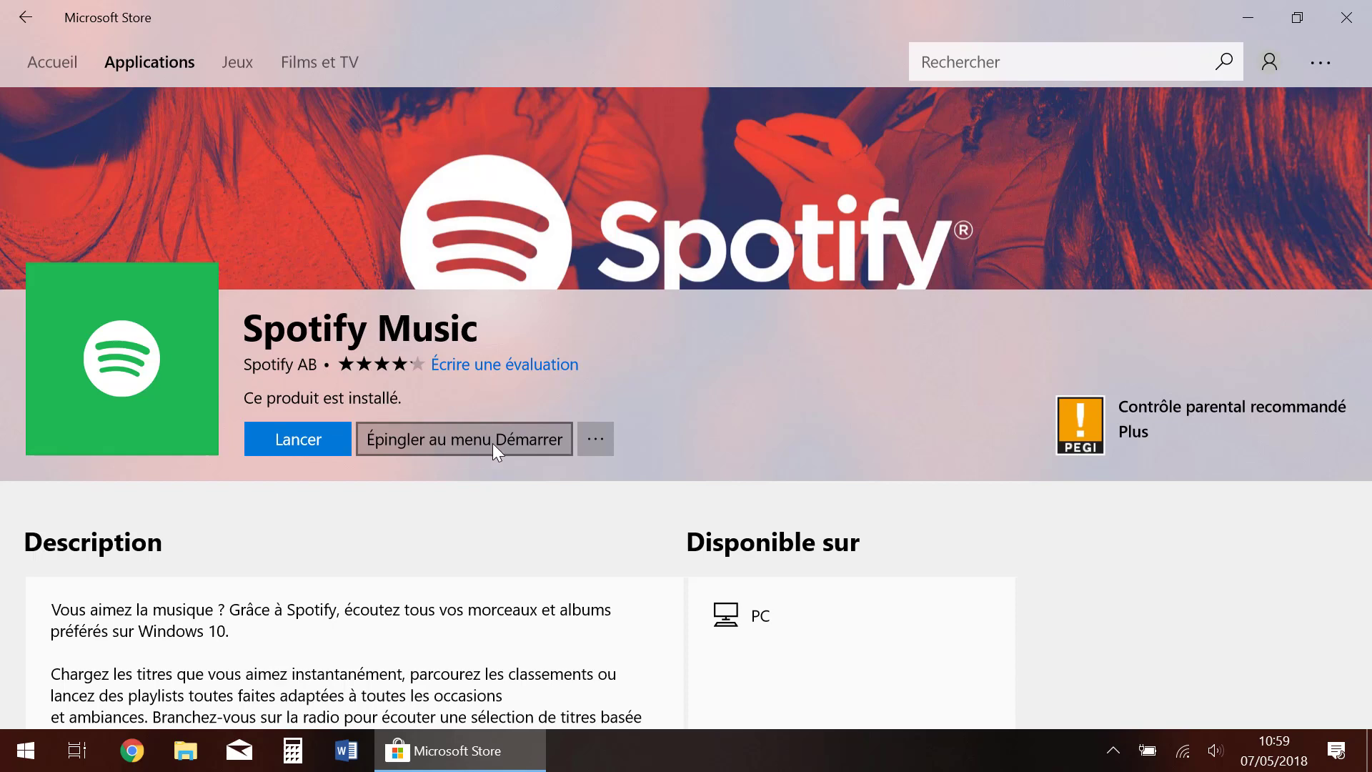
pyautogui.click(23, 762)
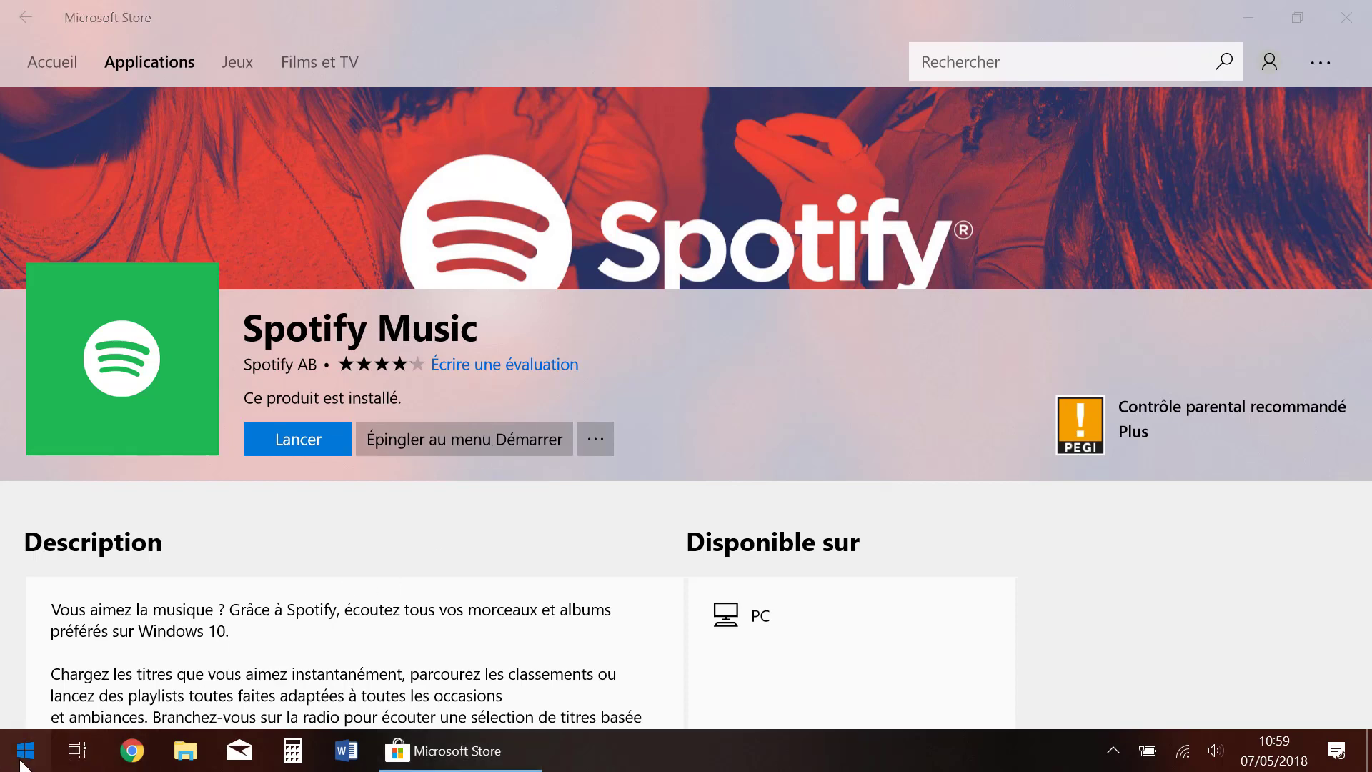
pyautogui.scroll(-2, 829, 490)
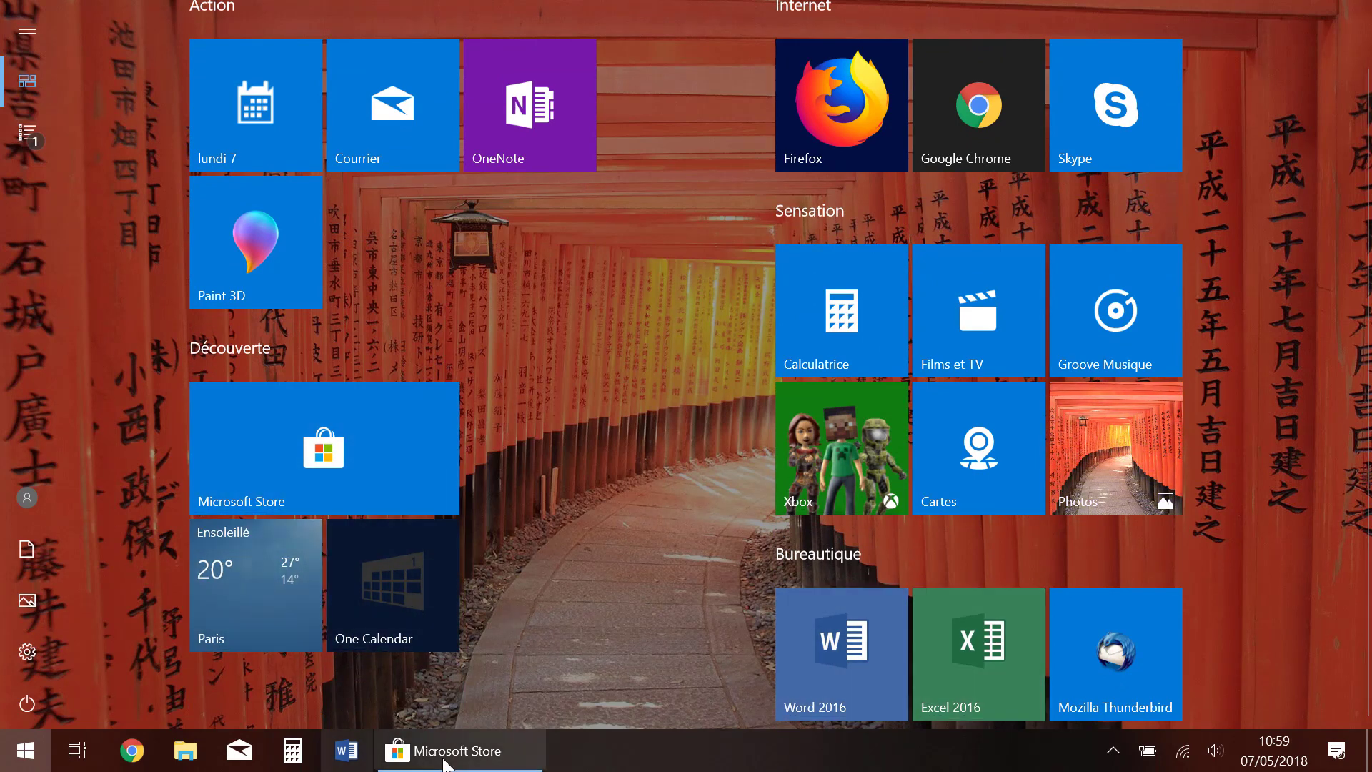
pyautogui.scroll(2, 429, 586)
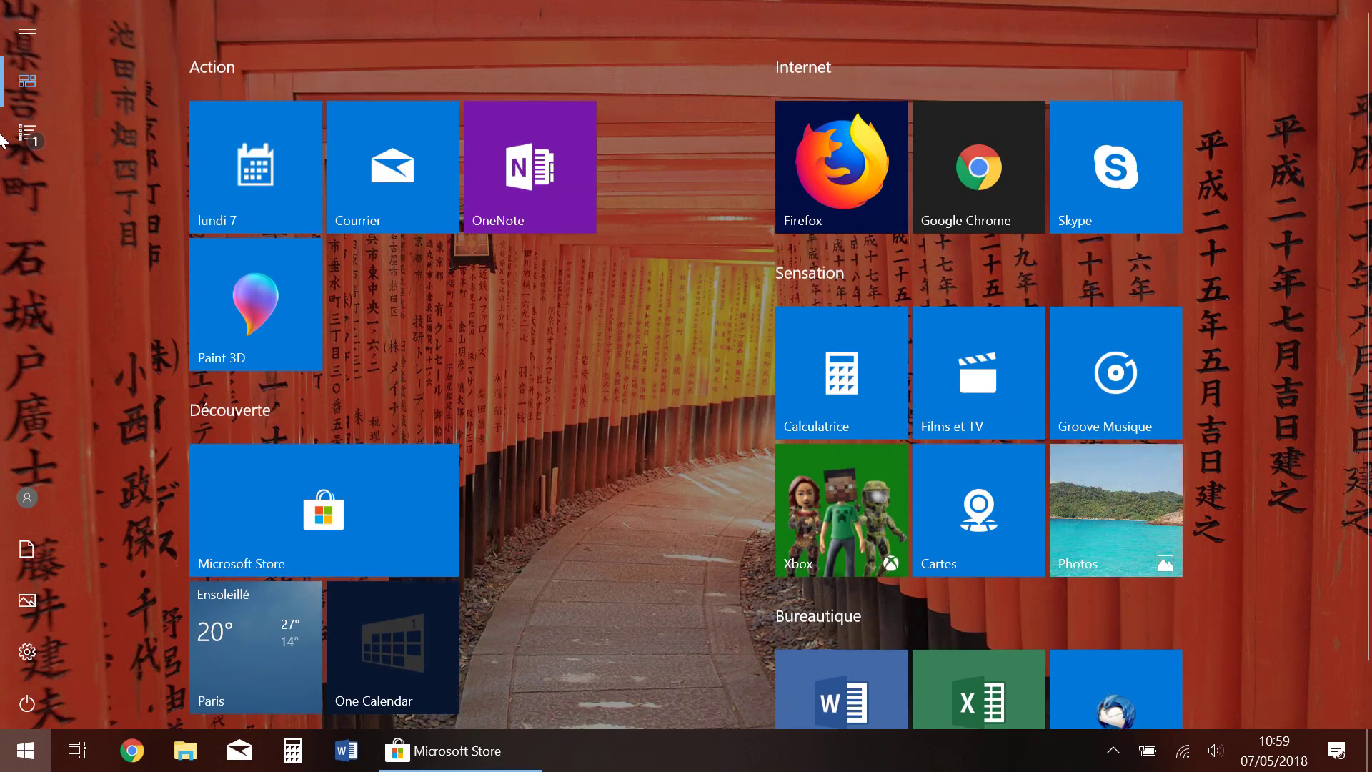
pyautogui.click(29, 135)
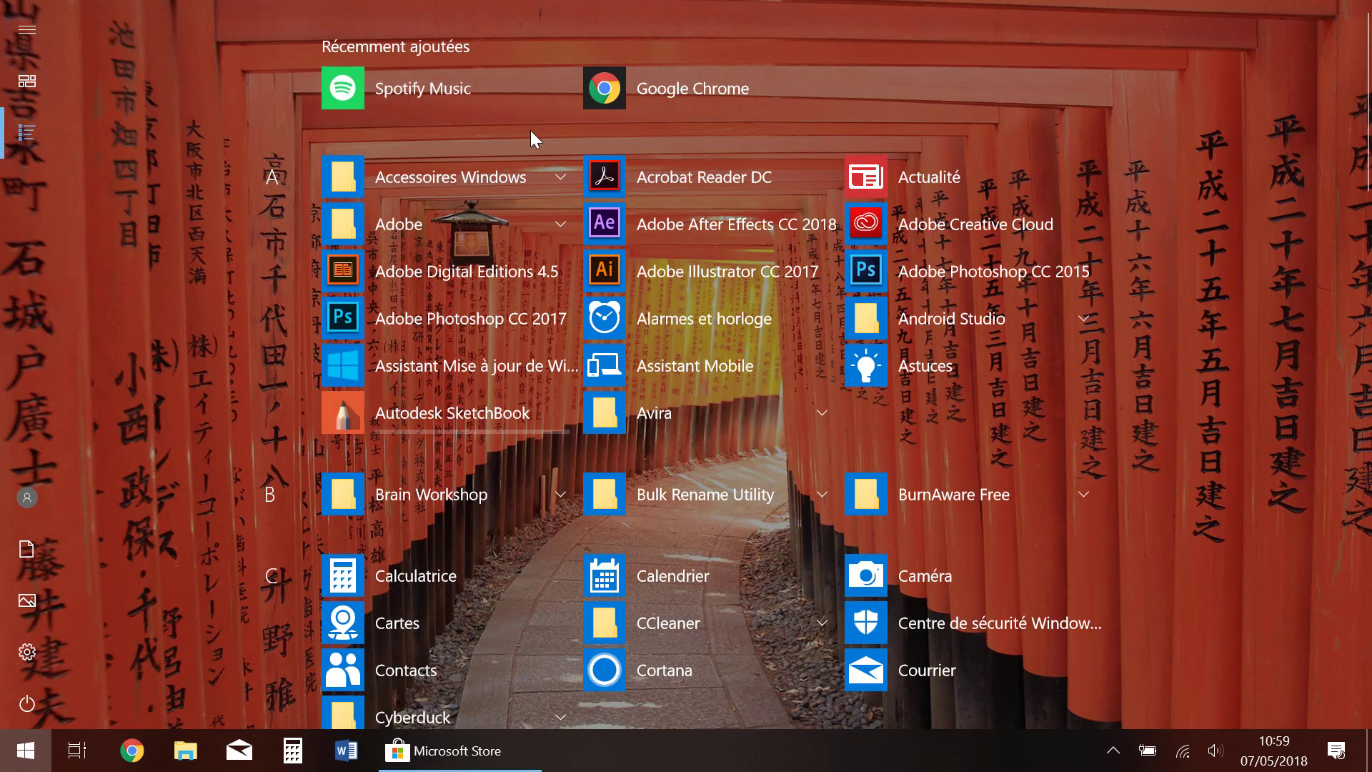
pyautogui.click(32, 762)
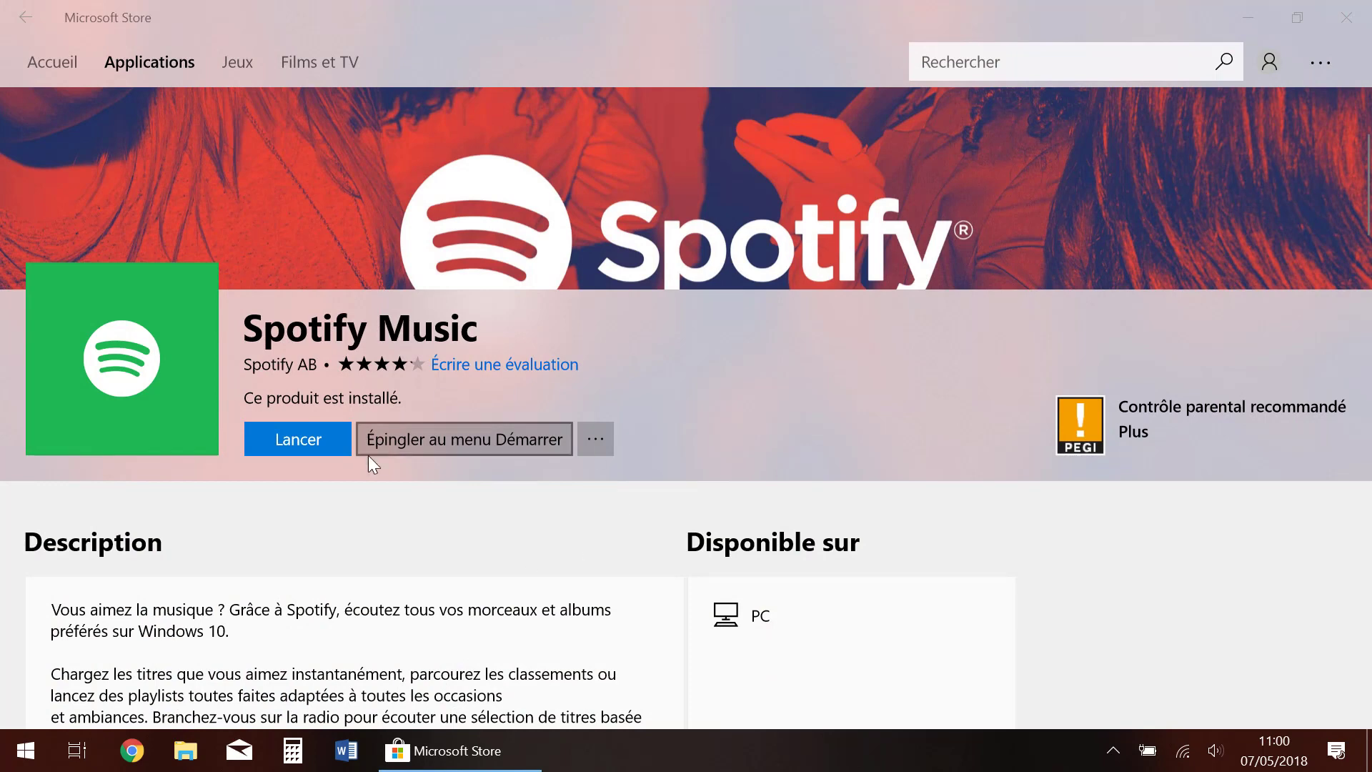
# - Pin Spotify Music to the Start menu and find its tile below the Découverte group
pyautogui.click(470, 440)
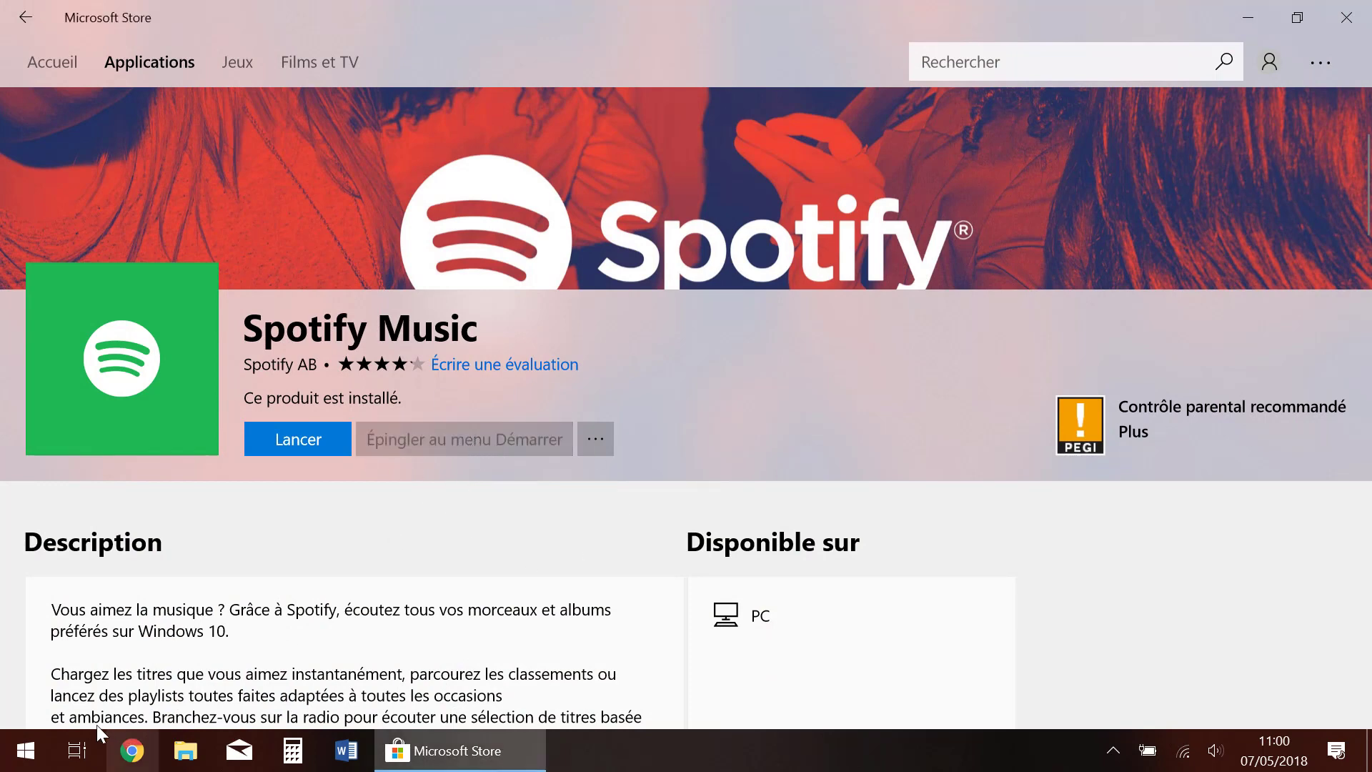
pyautogui.click(16, 757)
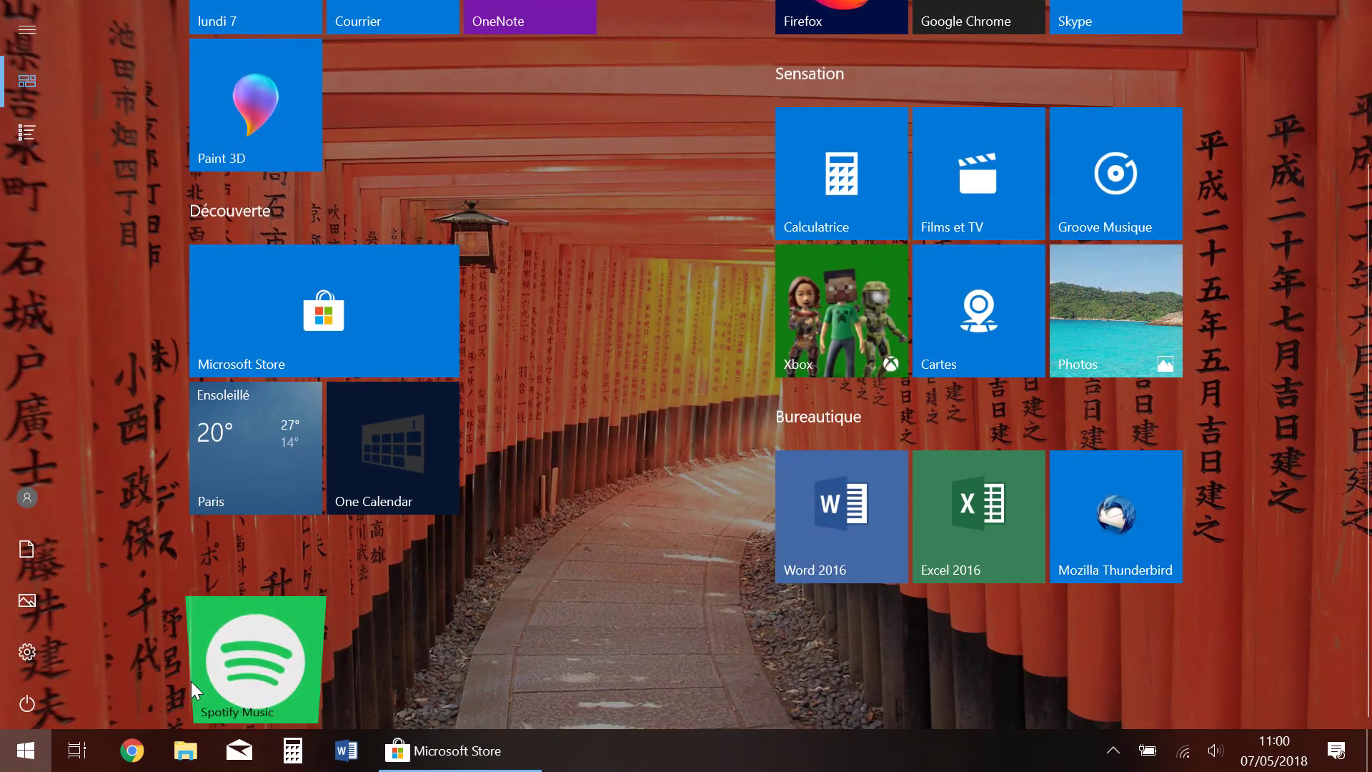
pyautogui.scroll(1, 428, 633)
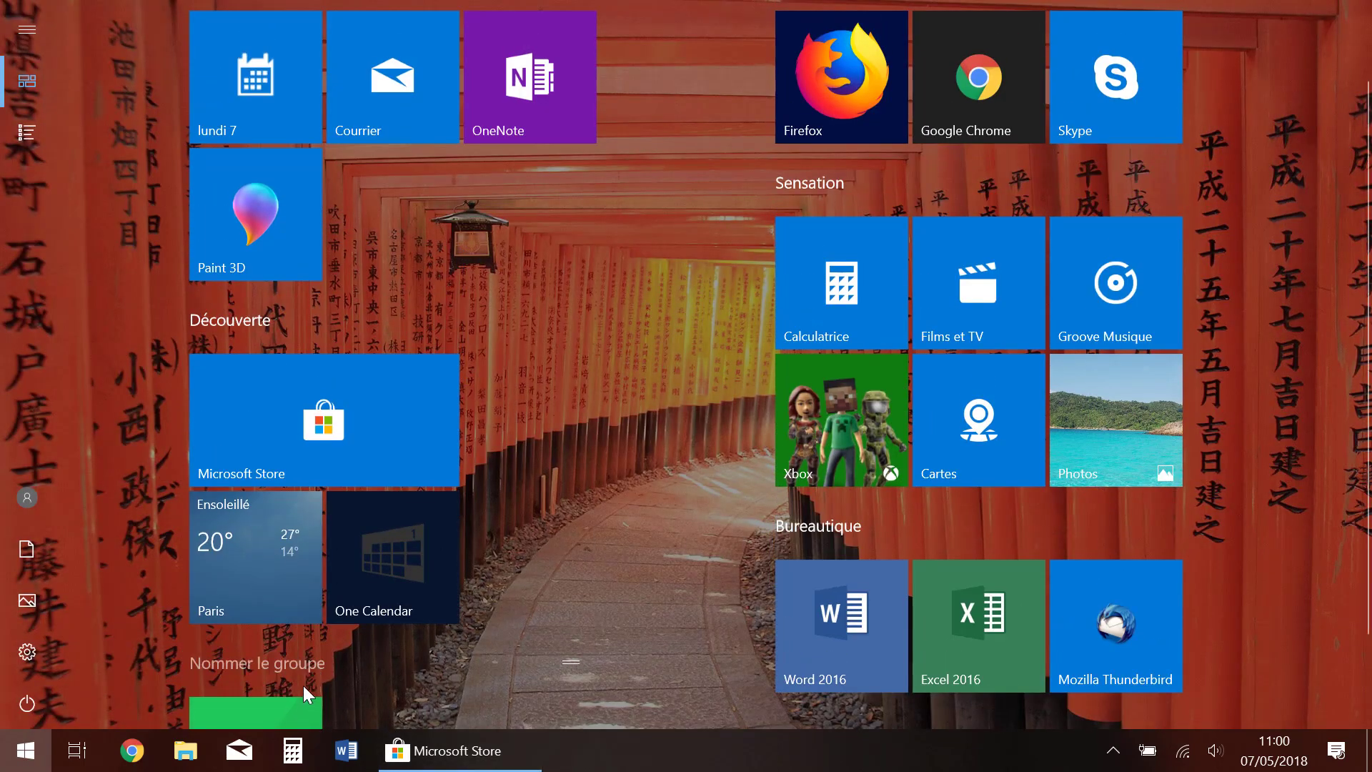
# - Move the Spotify Music tile into the Action group beside Paint 3D and close the Start menu
pyautogui.scroll(-1, 303, 684)
pyautogui.moveTo(426, 434)
pyautogui.mouseDown()
pyautogui.moveTo(435, 108)
pyautogui.moveTo(461, 236)
pyautogui.mouseUp()
pyautogui.moveTo(479, 290); pyautogui.dragTo(403, 259)
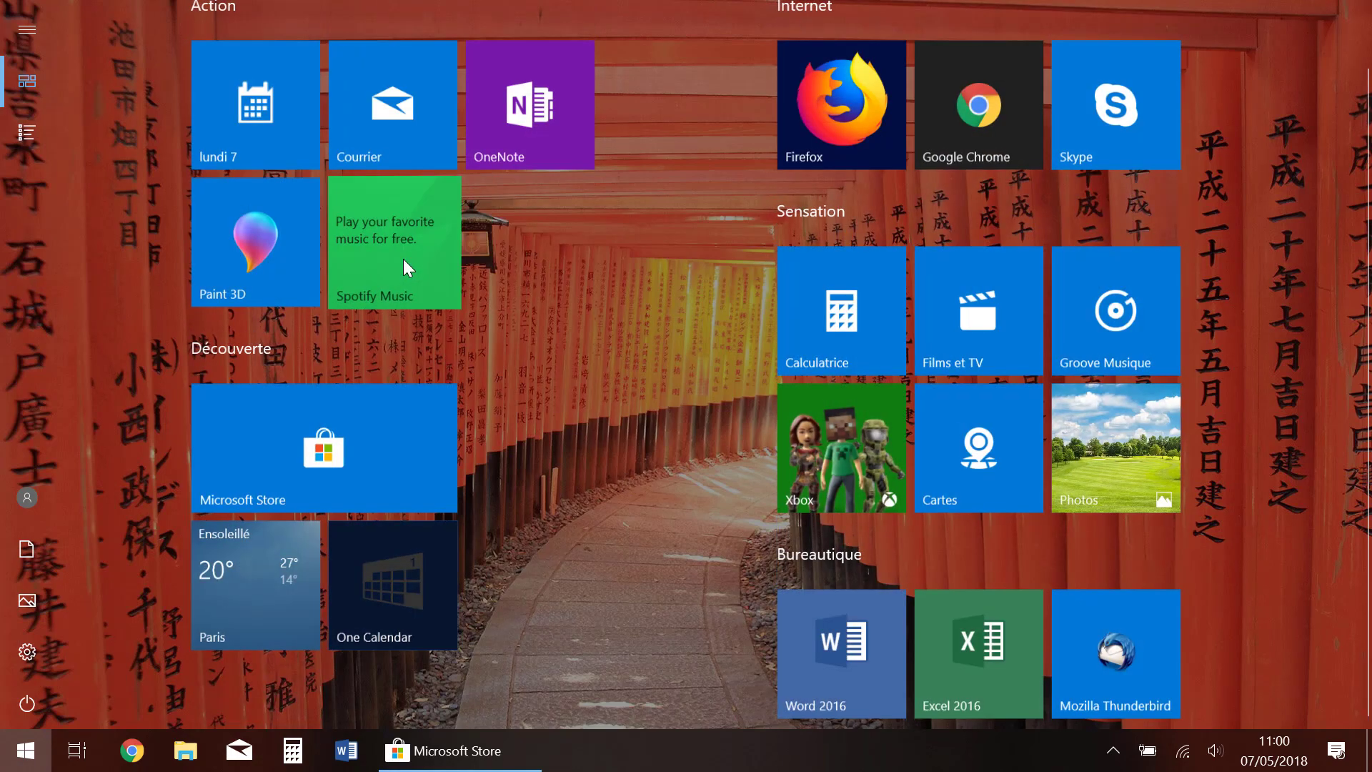
pyautogui.scroll(1, 666, 516)
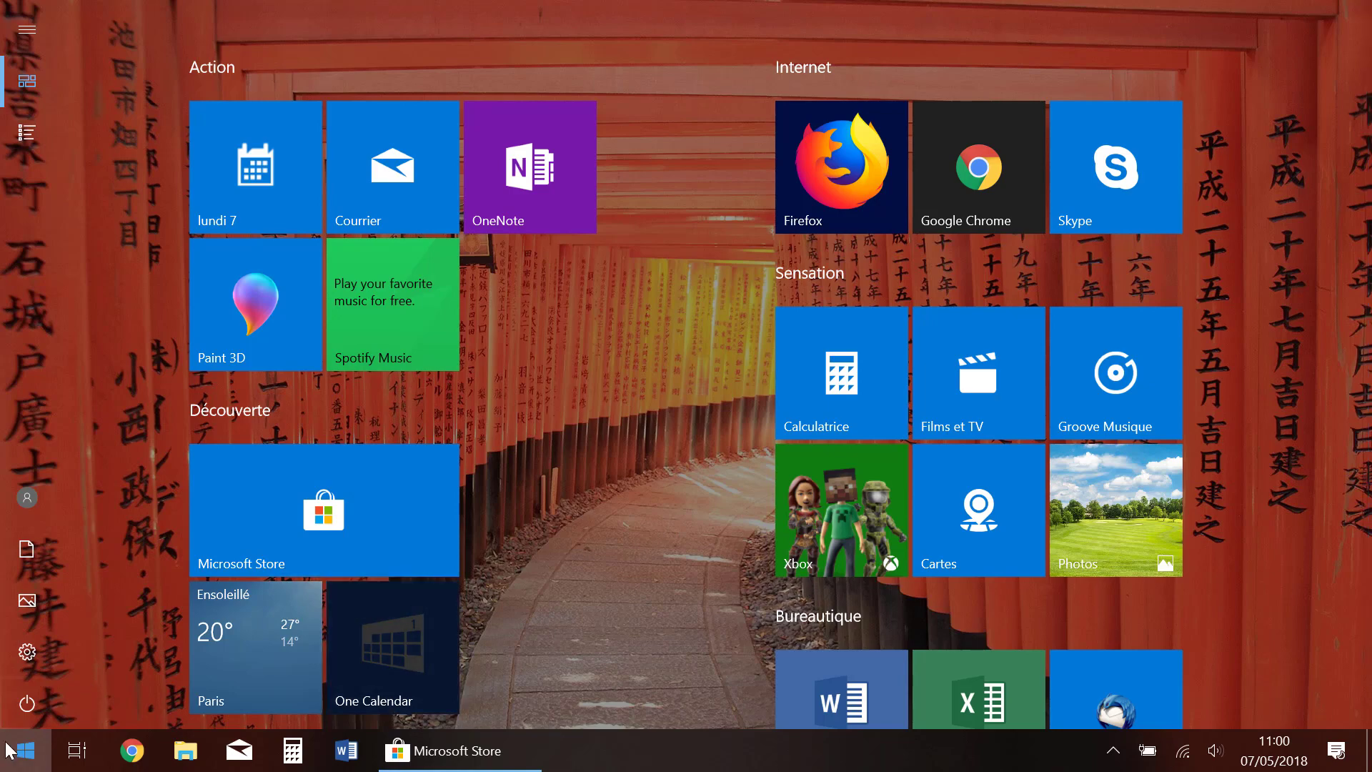
pyautogui.click(26, 750)
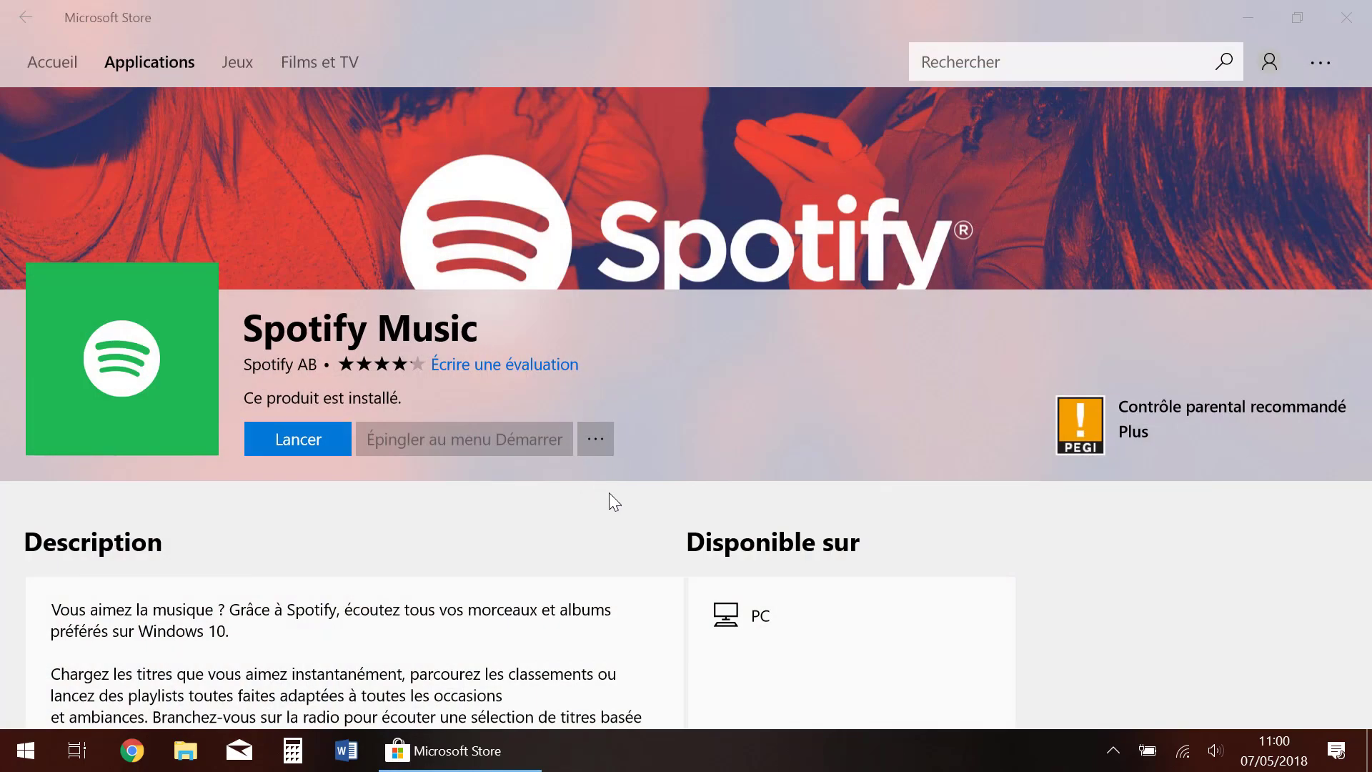
# - Pin Spotify Music to the taskbar from its Store page and accept the pinning request
pyautogui.click(596, 437)
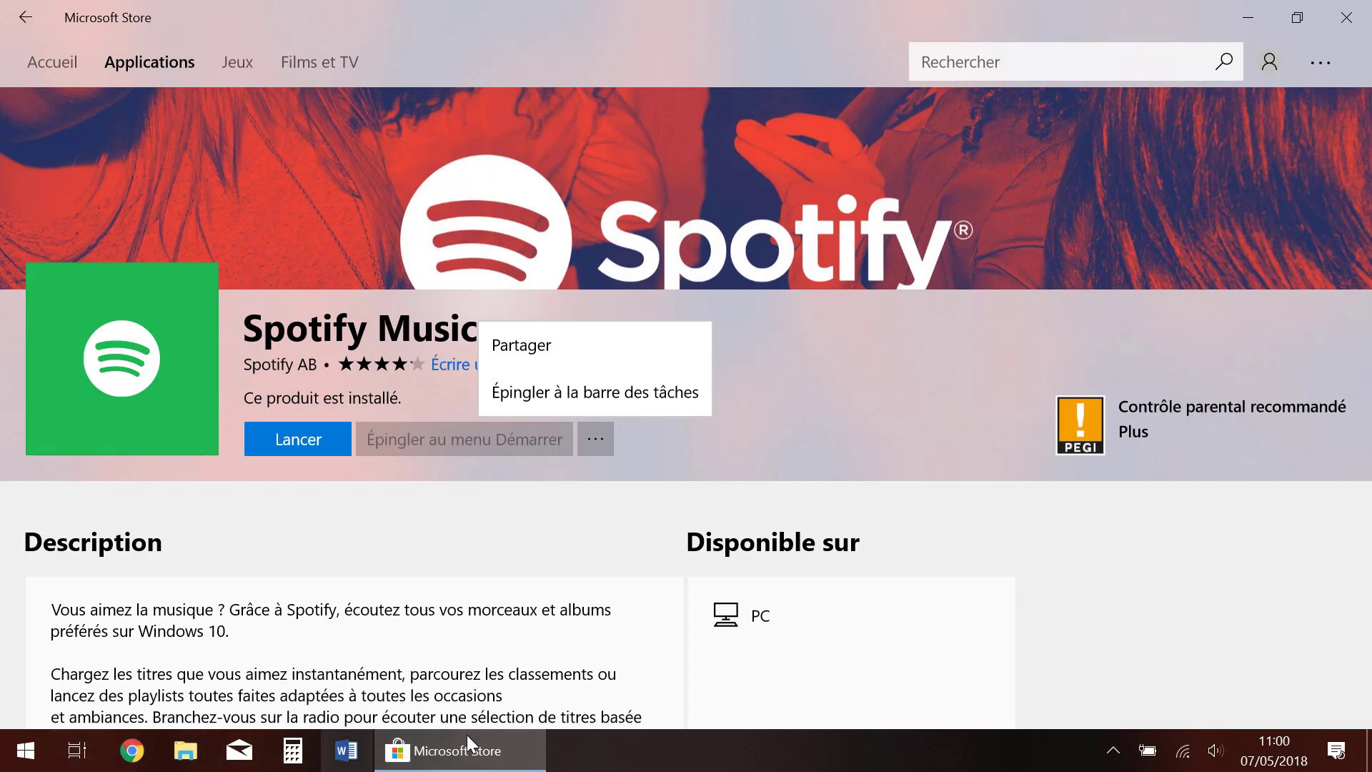
pyautogui.click(625, 400)
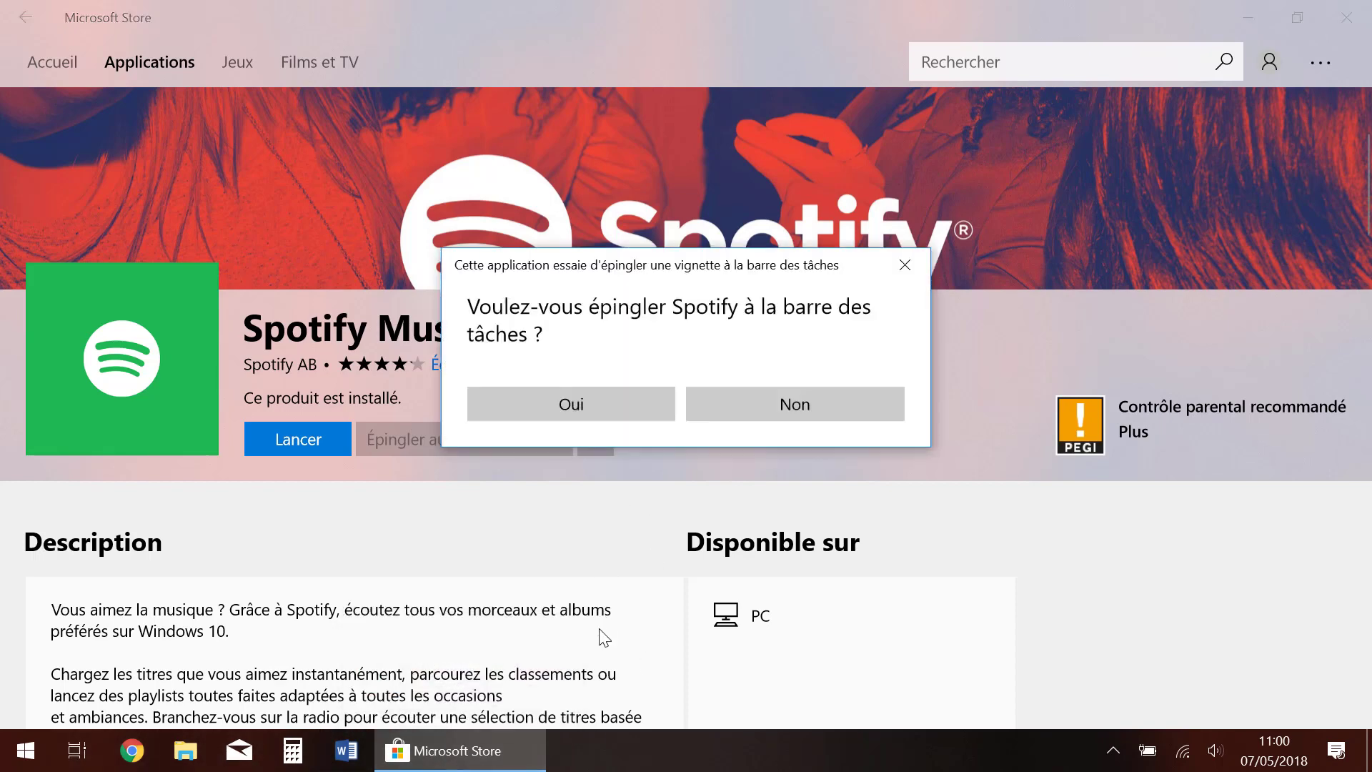
pyautogui.click(611, 407)
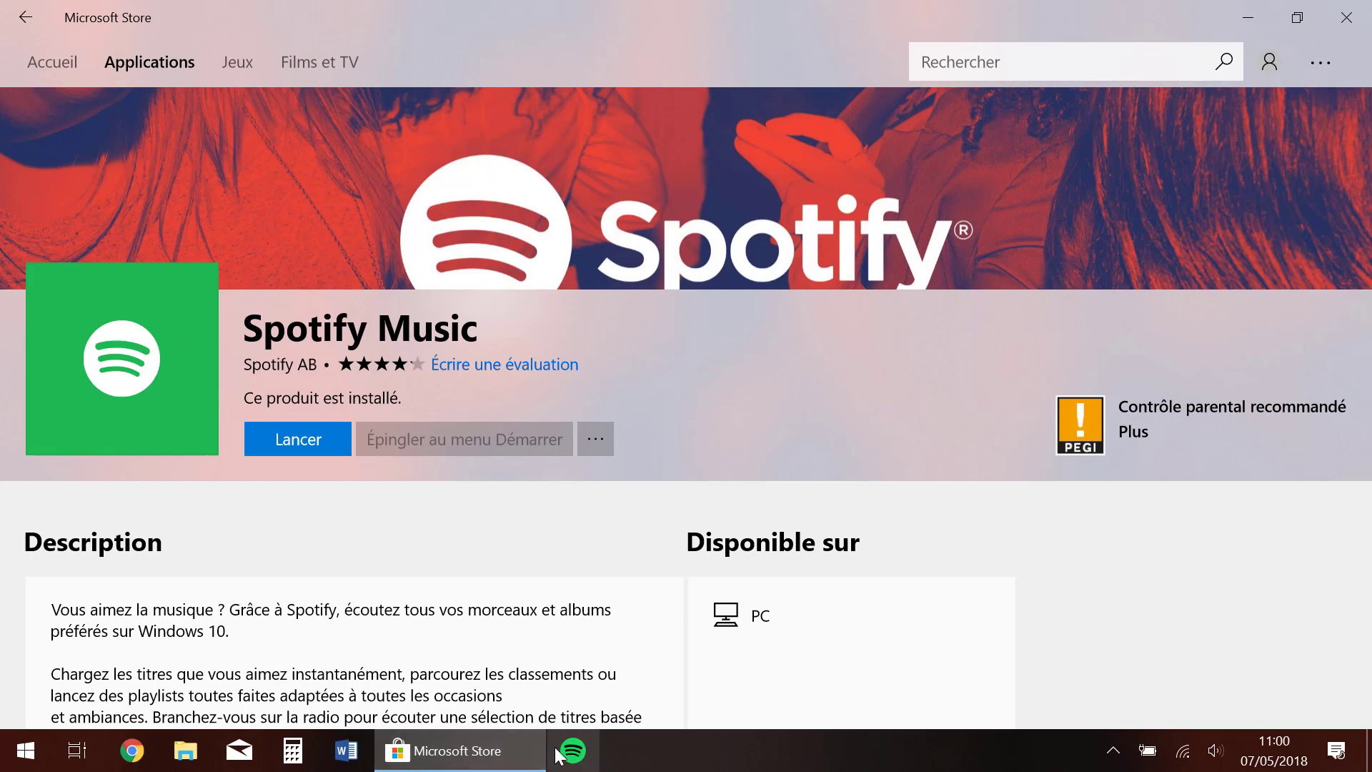
# - Launch Spotify Music from its Store page, view its welcome window and close it
pyautogui.click(294, 441)
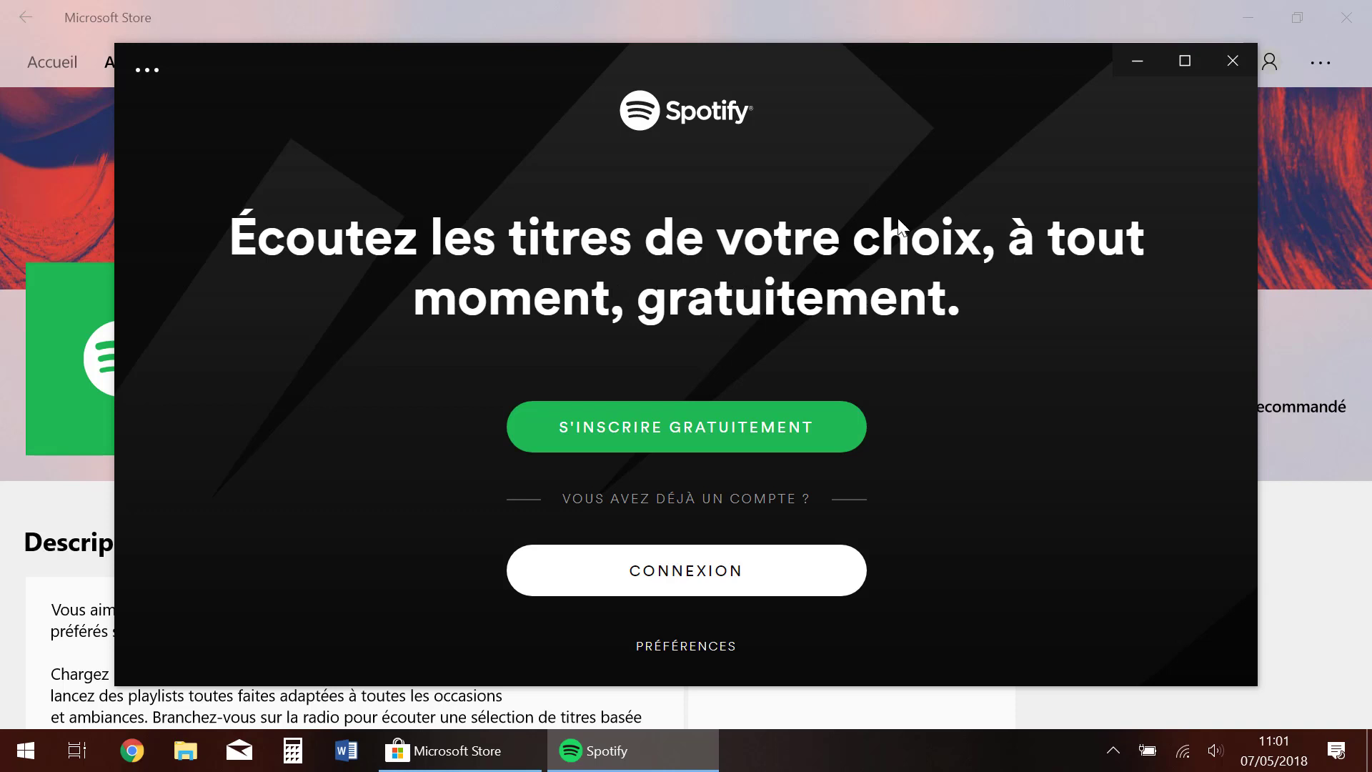
pyautogui.click(1233, 65)
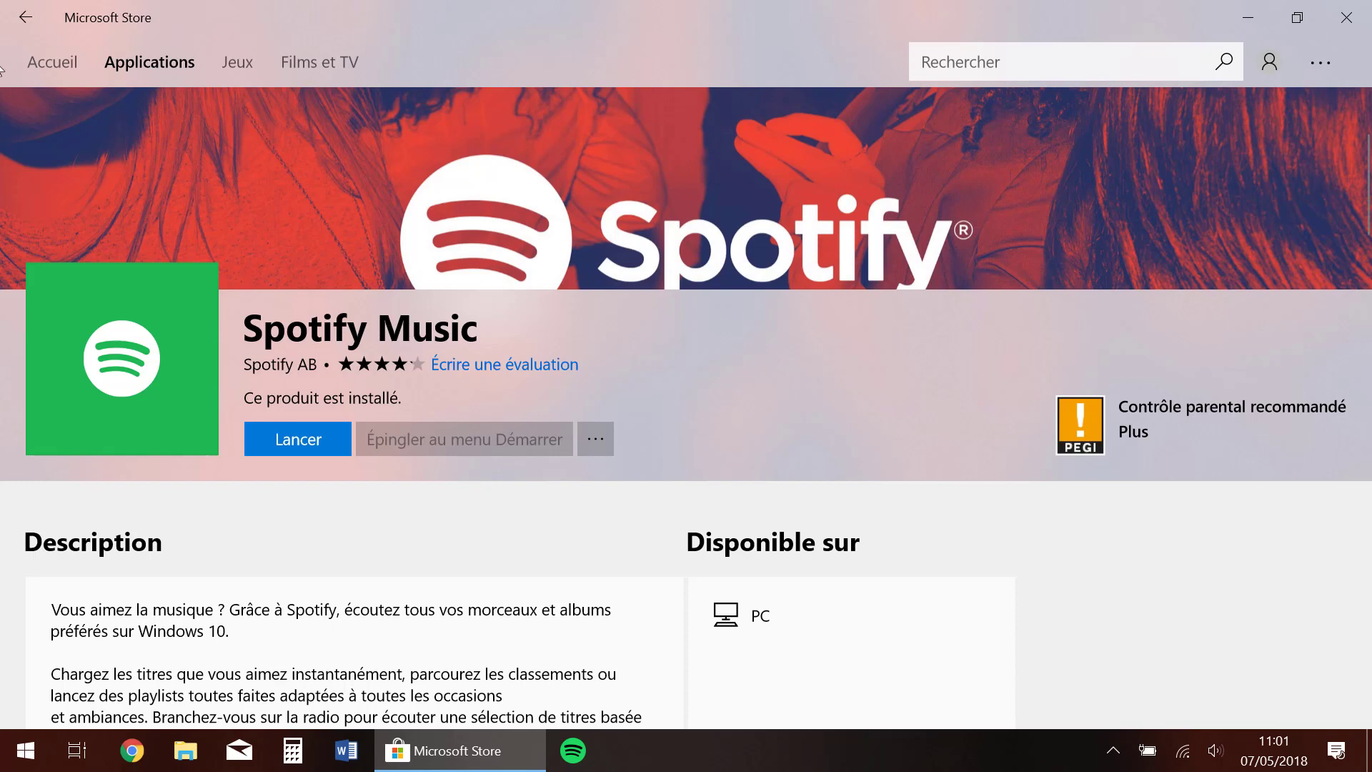
# - Leave the Spotify Music page and search the Store for "photoshop"
pyautogui.click(25, 17)
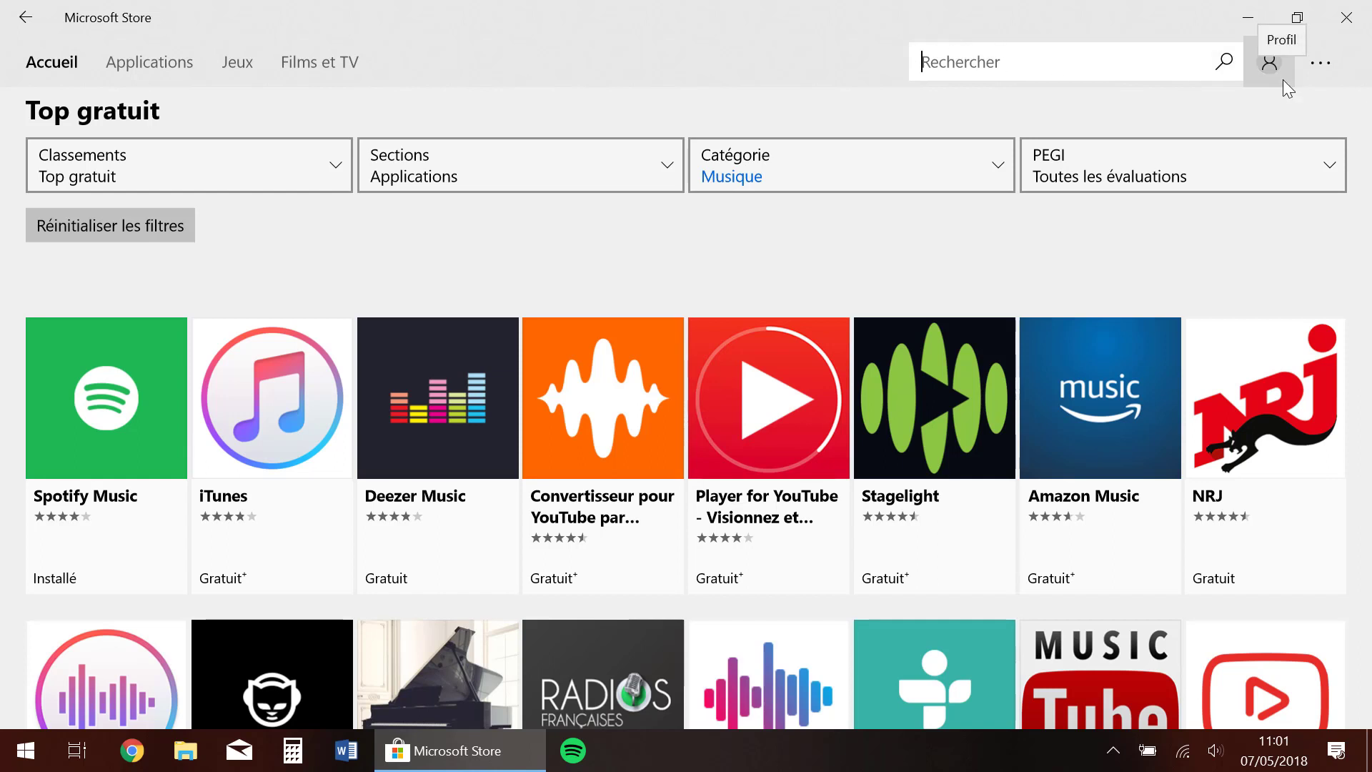
pyautogui.write('photoshop')
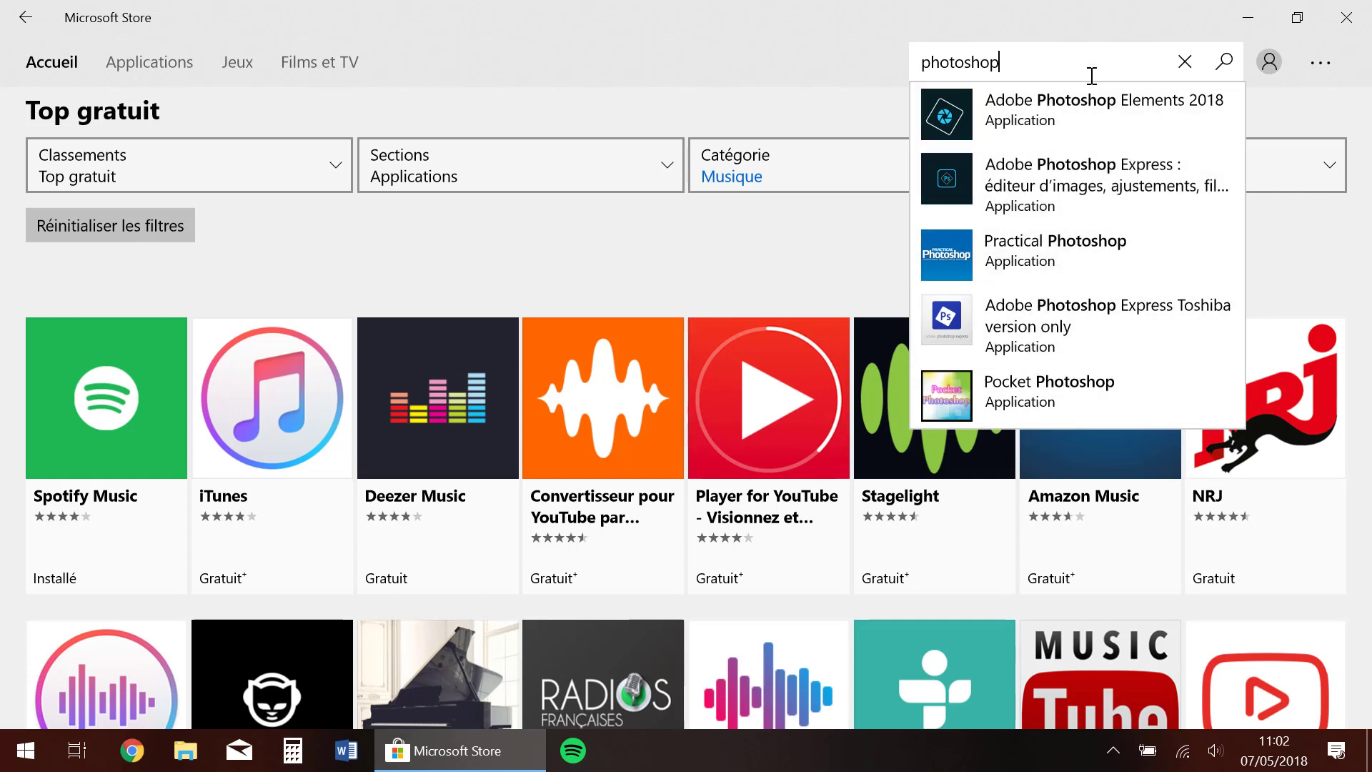
pyautogui.press('Return')
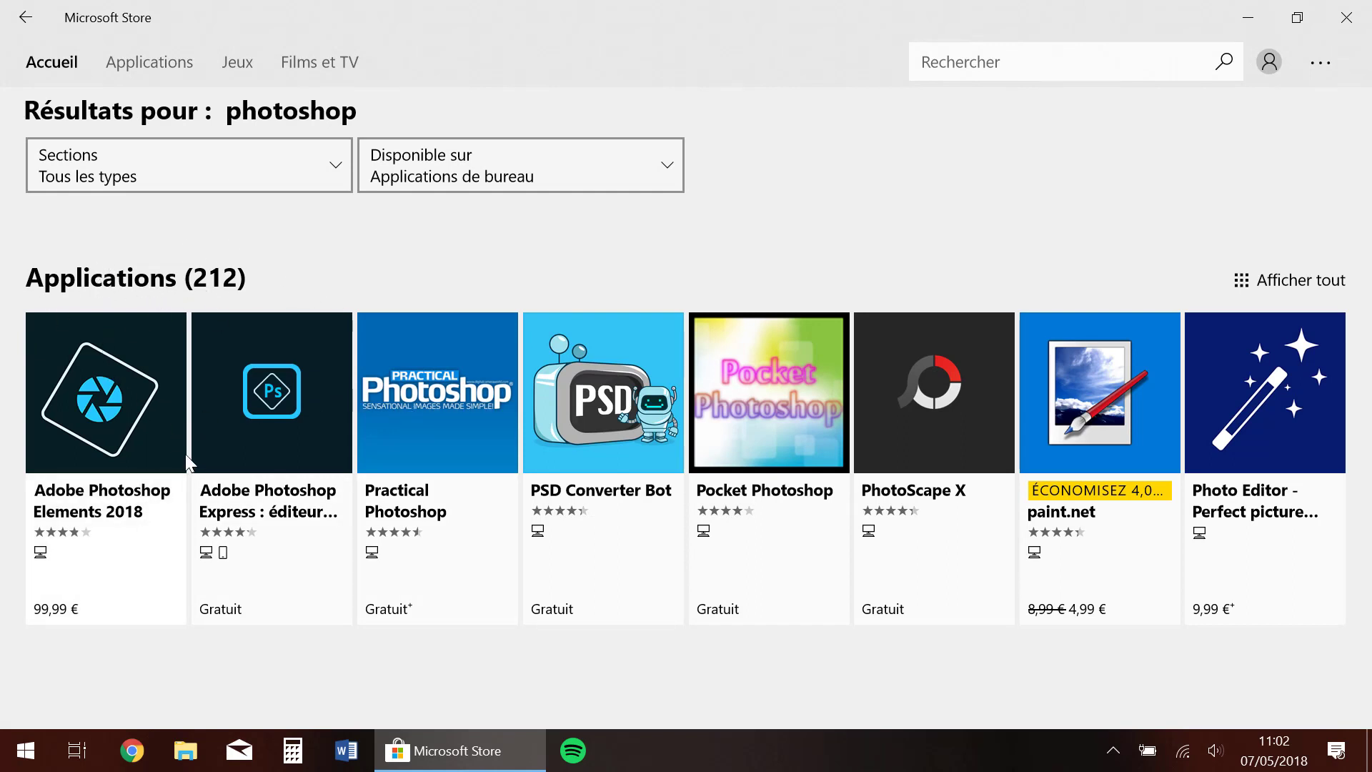
# - Browse the full list of application results for photoshop and open the Practical Photoshop product page
pyautogui.click(1315, 281)
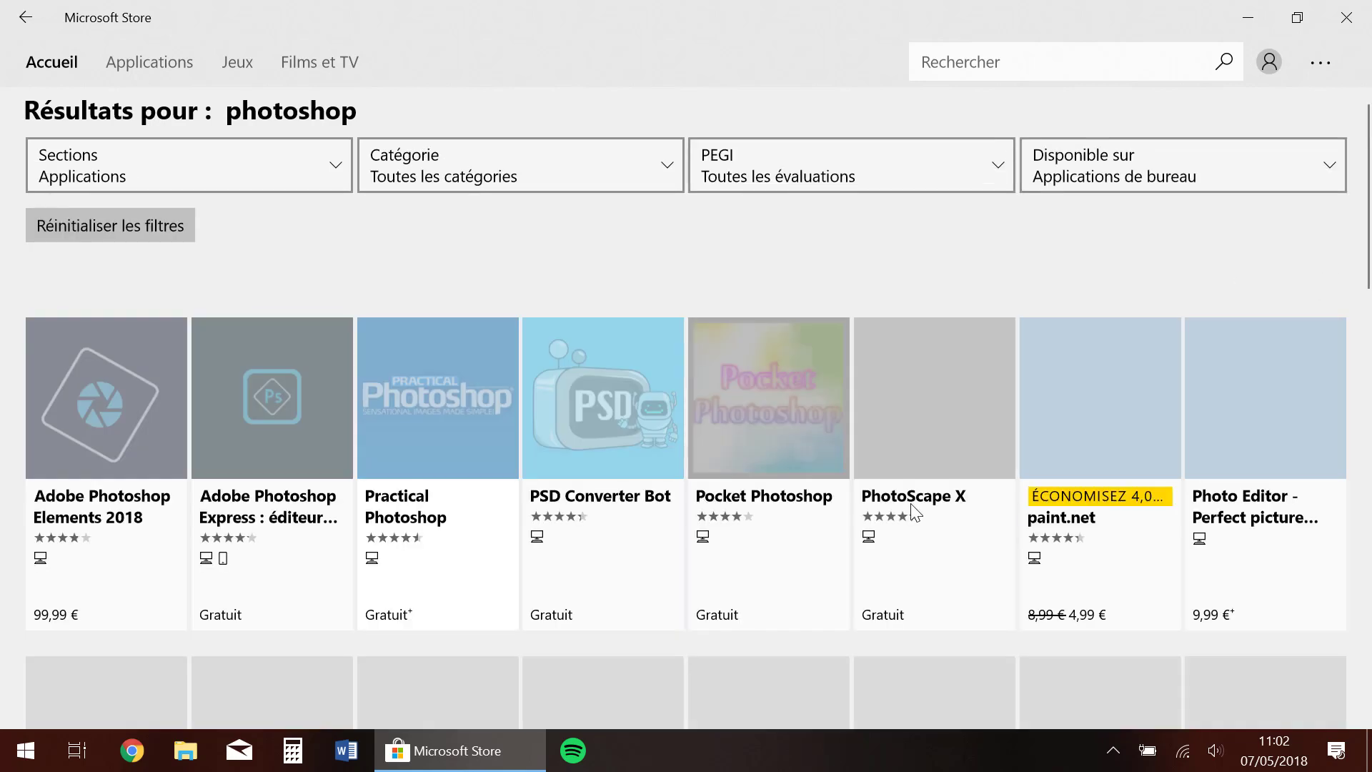
pyautogui.scroll(-3, 679, 569)
pyautogui.scroll(-8, 679, 568)
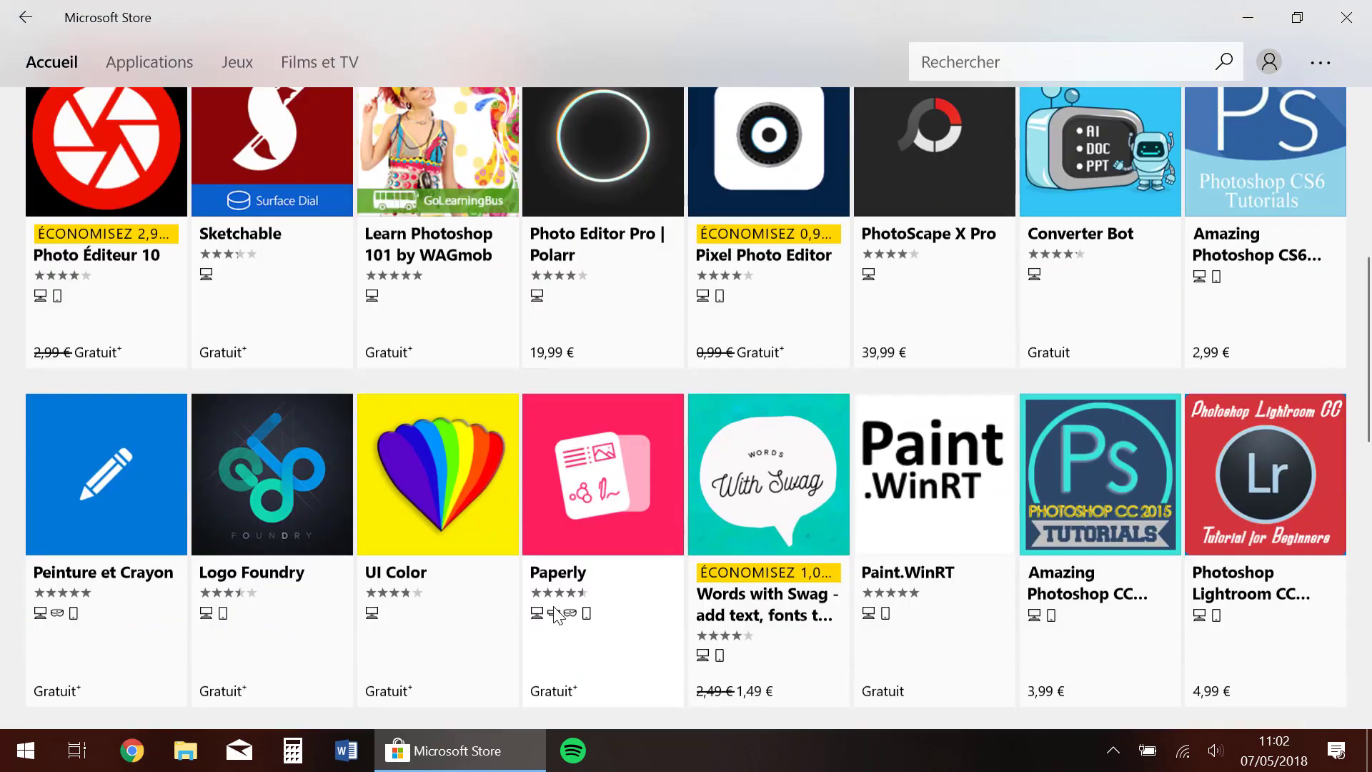
pyautogui.scroll(8, 553, 606)
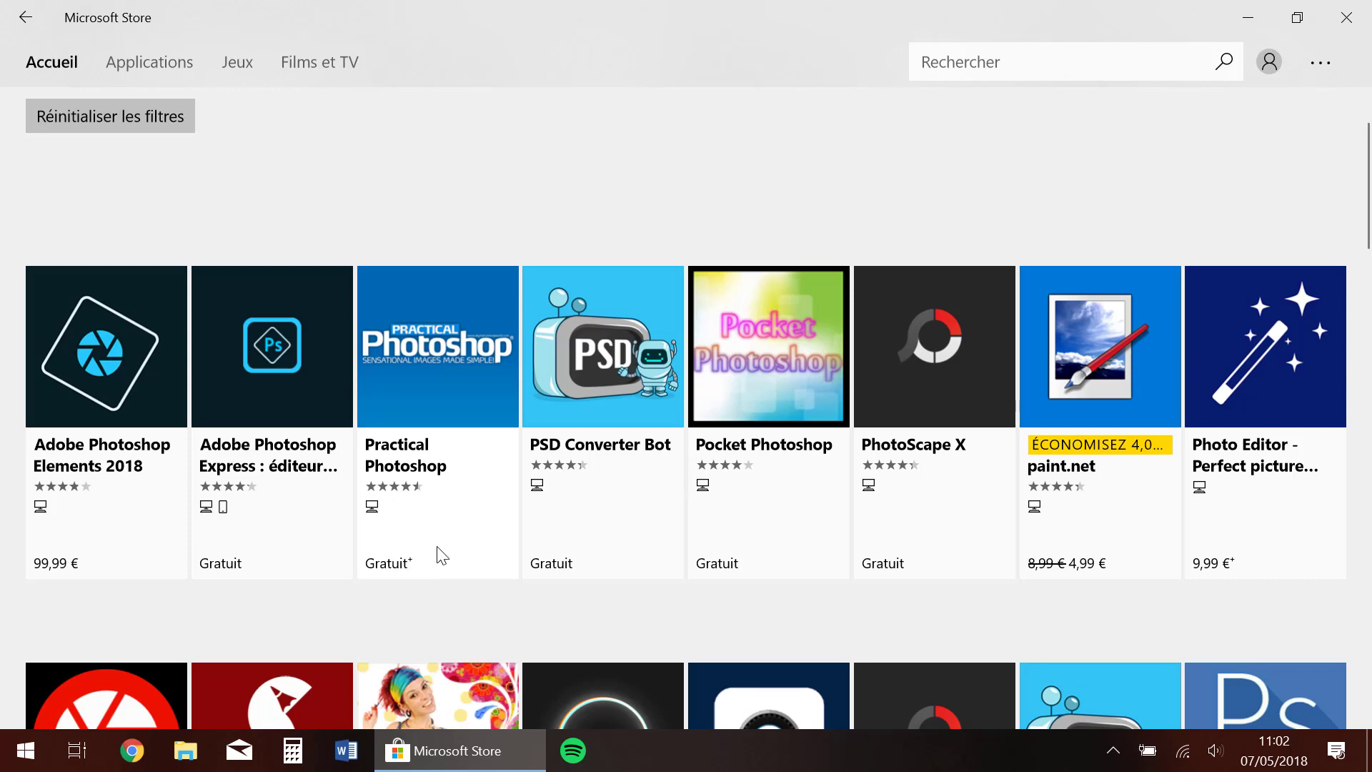
pyautogui.click(458, 392)
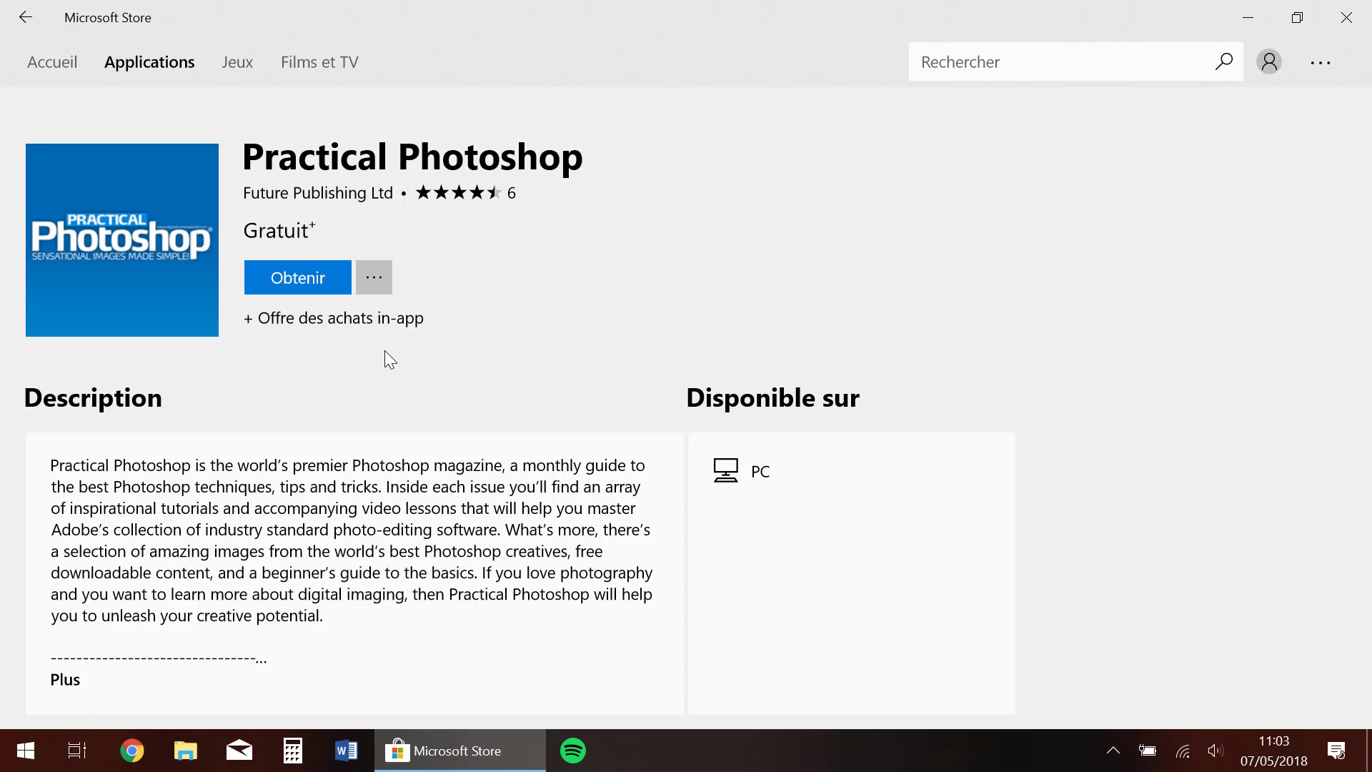
# - Search the Store for "itunes" and open the iTunes application page
pyautogui.click(1037, 71)
pyautogui.write('itunes')
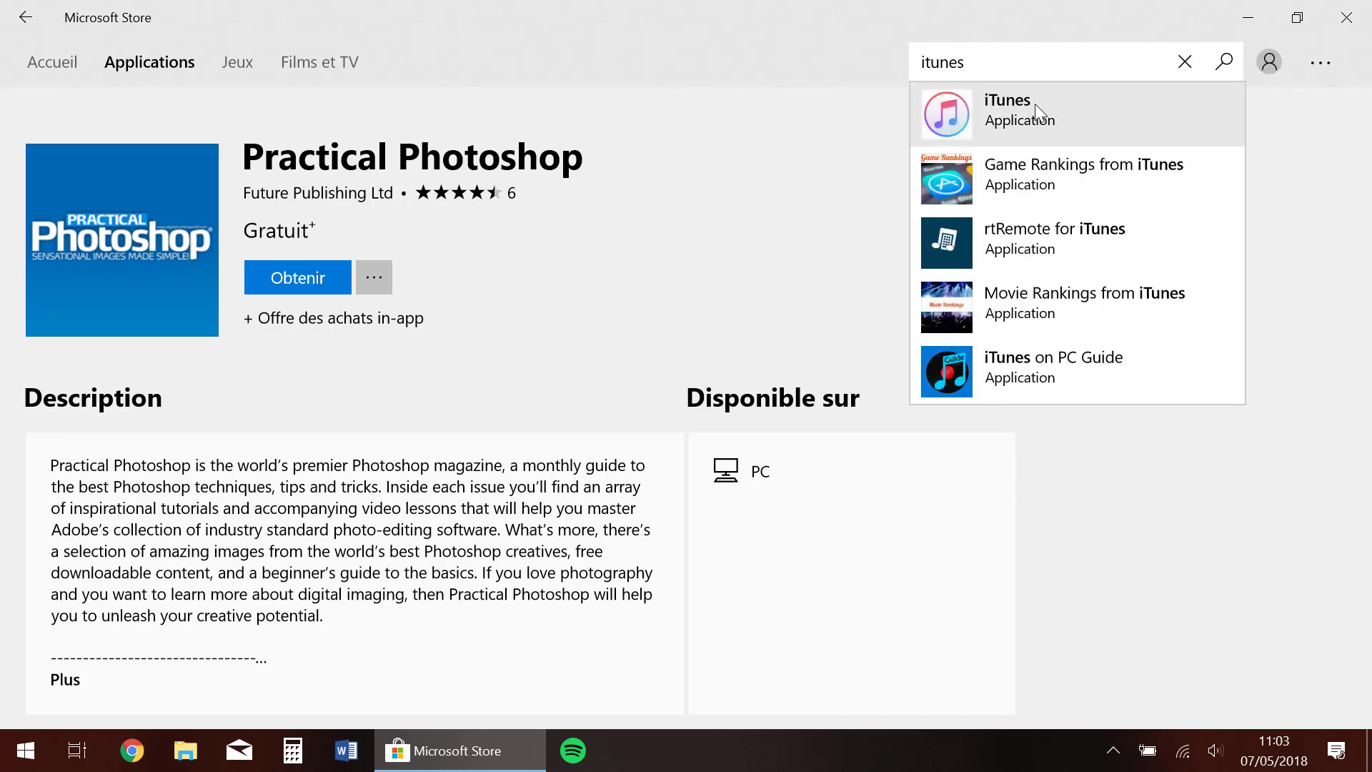
pyautogui.click(1035, 105)
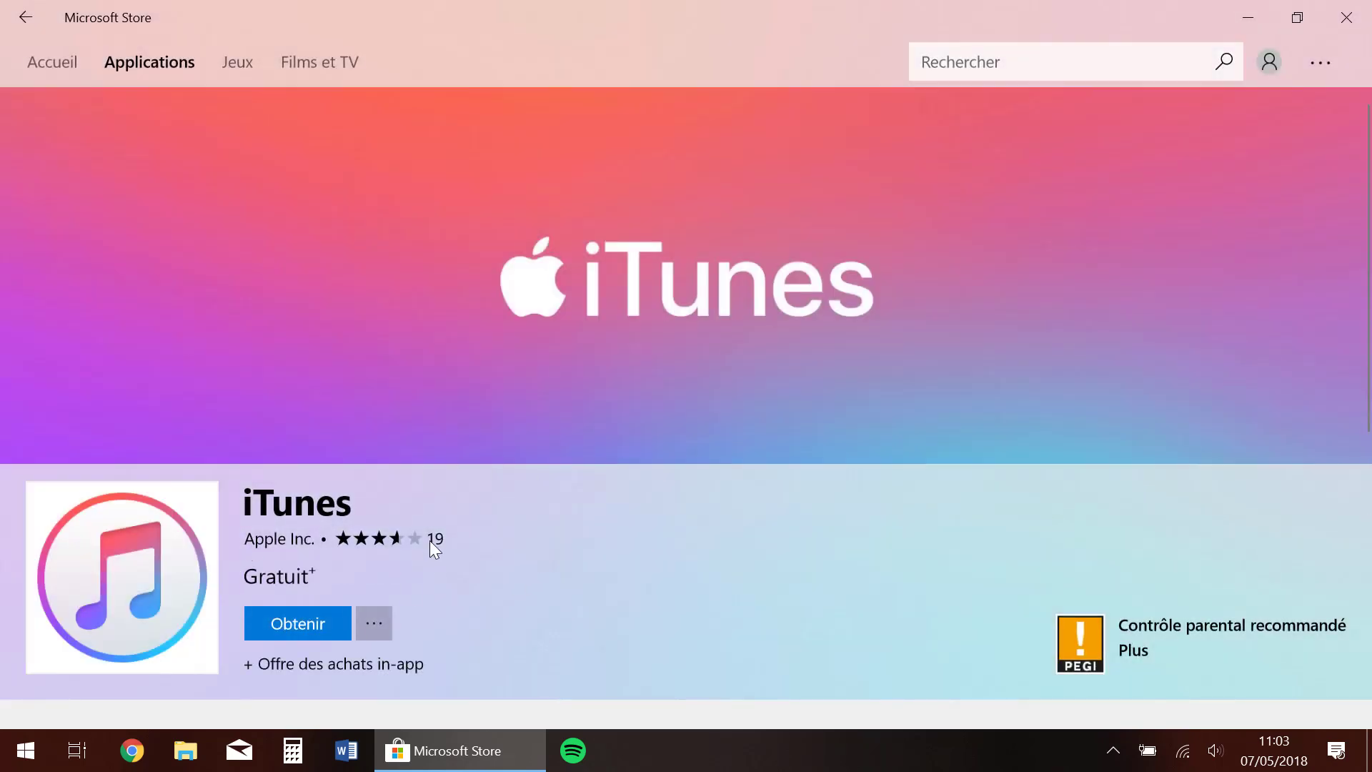
# - Look through the iTunes page, enlarge its first screenshot, close it and return to the product header
pyautogui.scroll(-4, 430, 543)
pyautogui.scroll(-7, 430, 541)
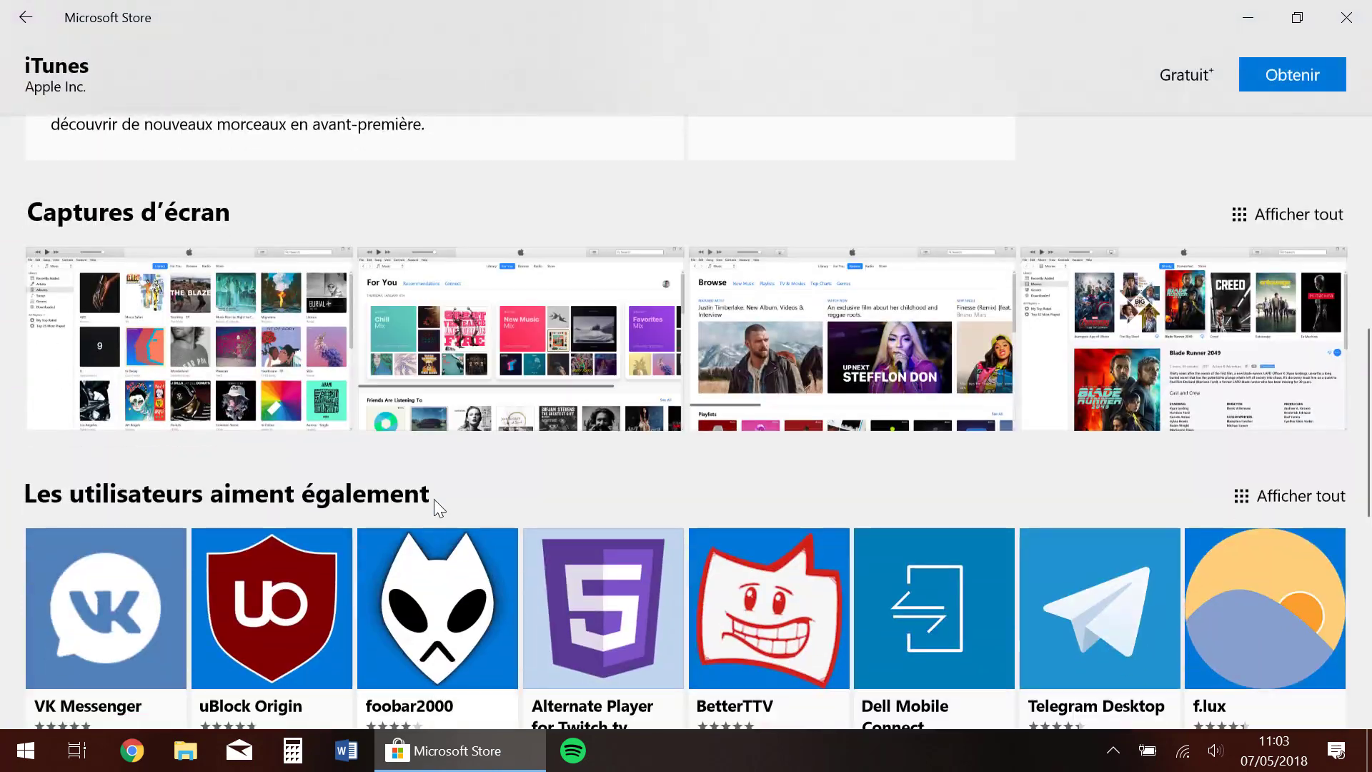
pyautogui.click(226, 333)
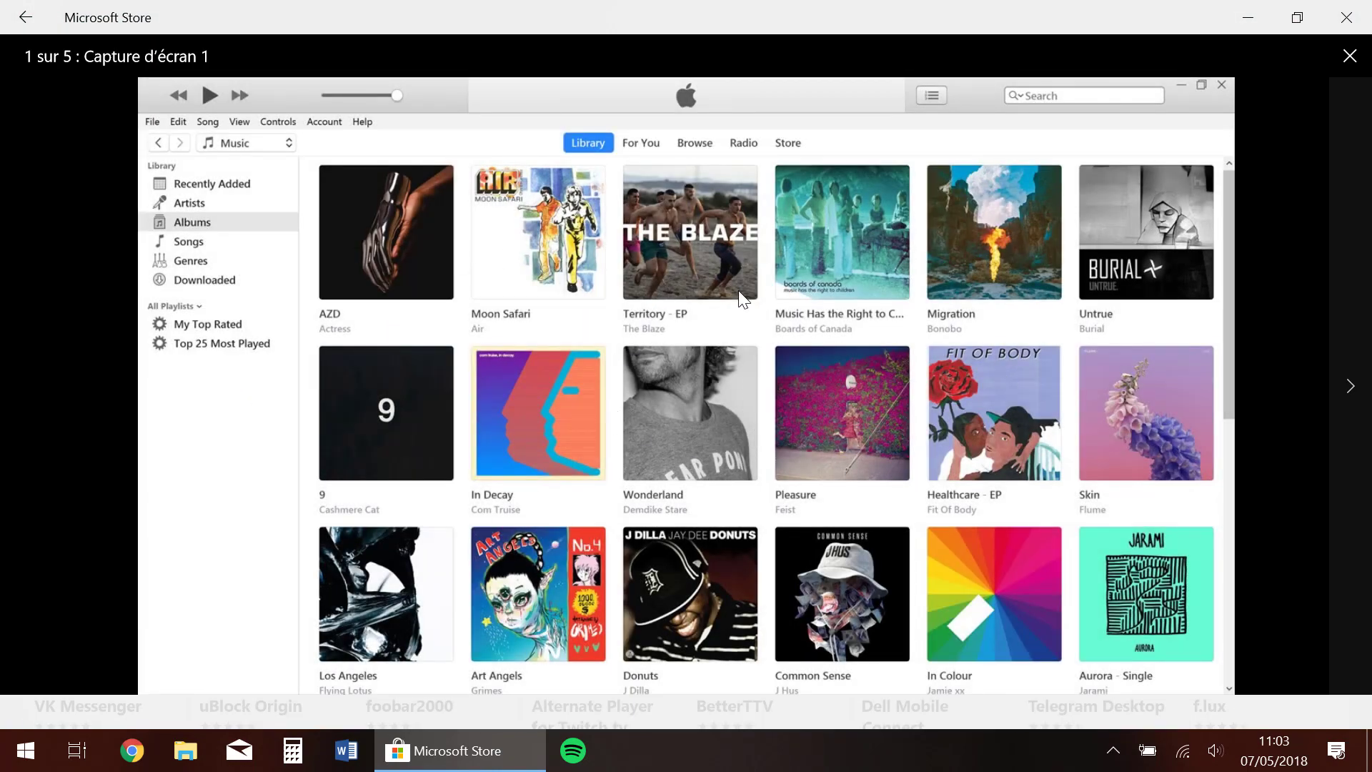
pyautogui.click(1349, 56)
pyautogui.scroll(3, 134, 441)
pyautogui.scroll(7, 134, 441)
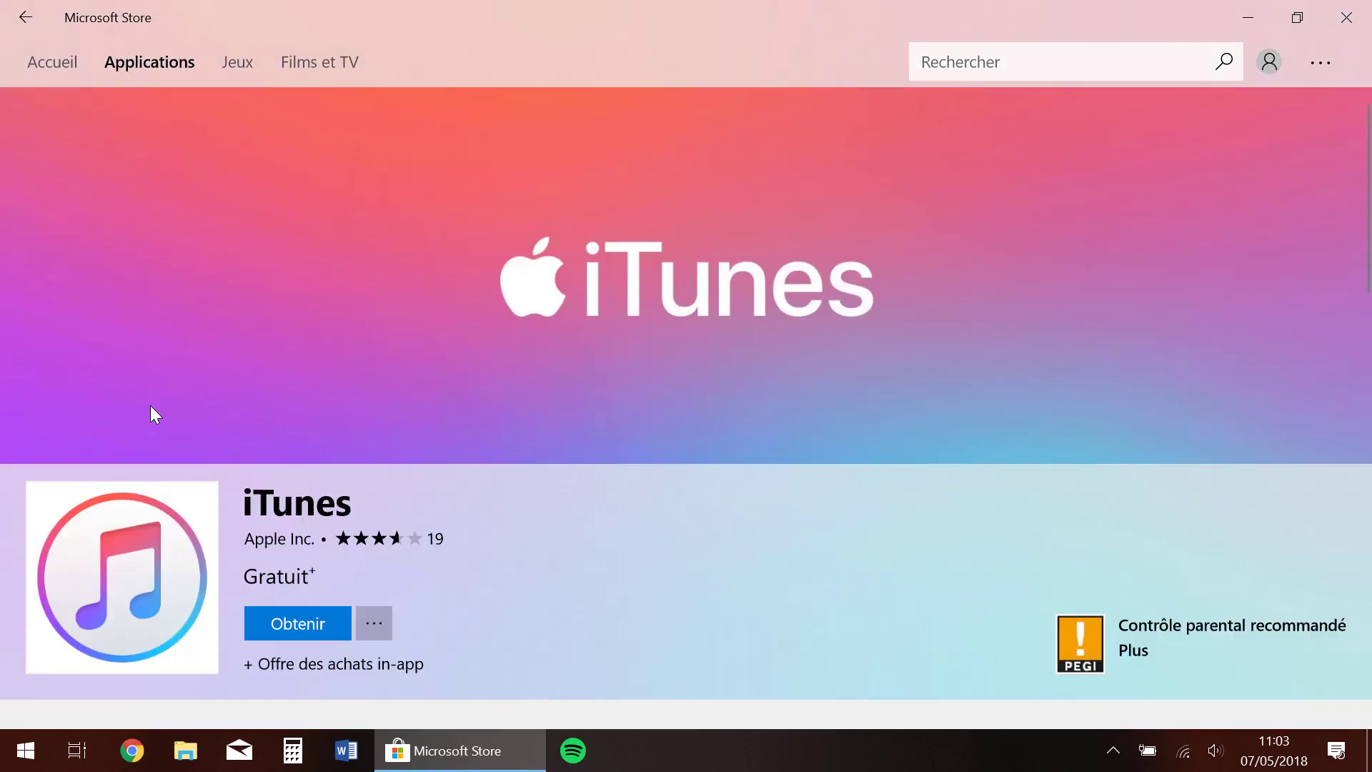
pyautogui.scroll(-2, 286, 593)
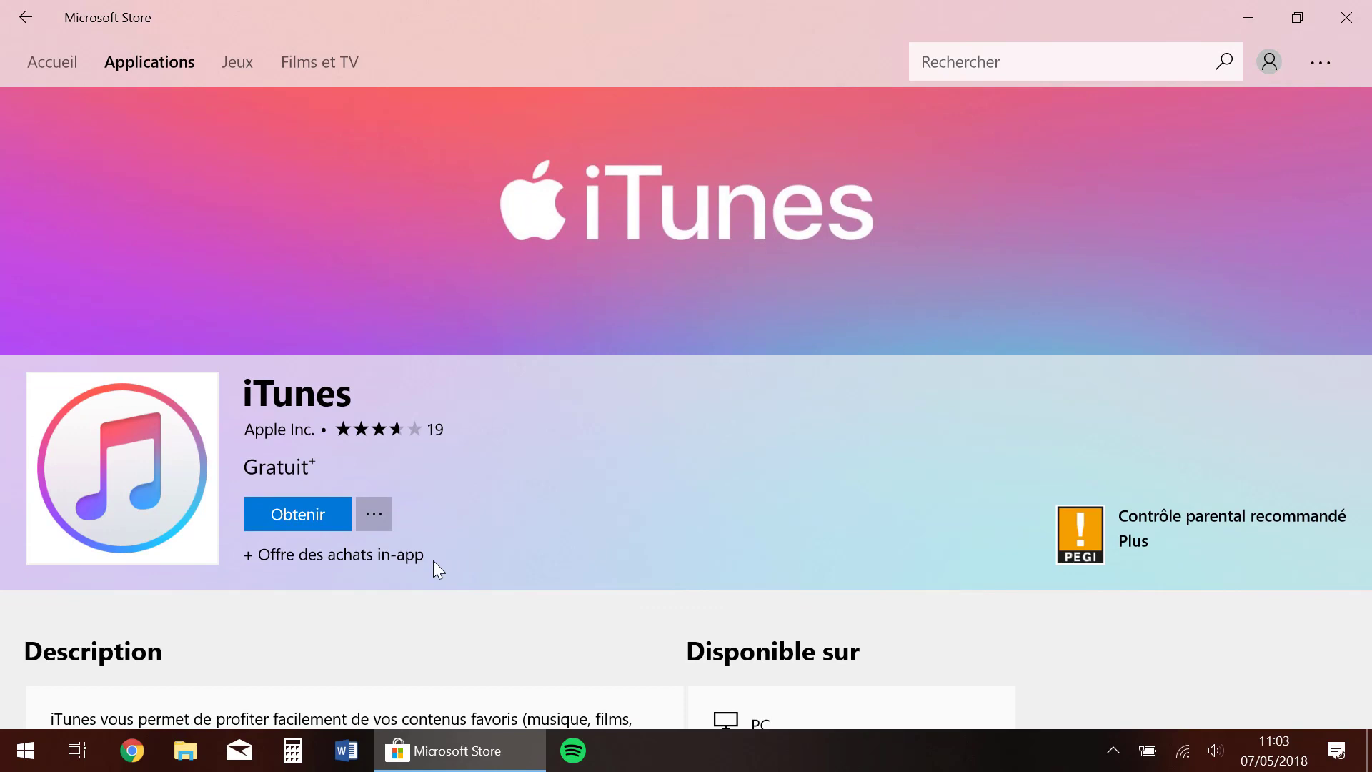
# - Search the Store for "photoshop" and open the Adobe Photoshop Elements 2018 page from the results
pyautogui.click(1065, 58)
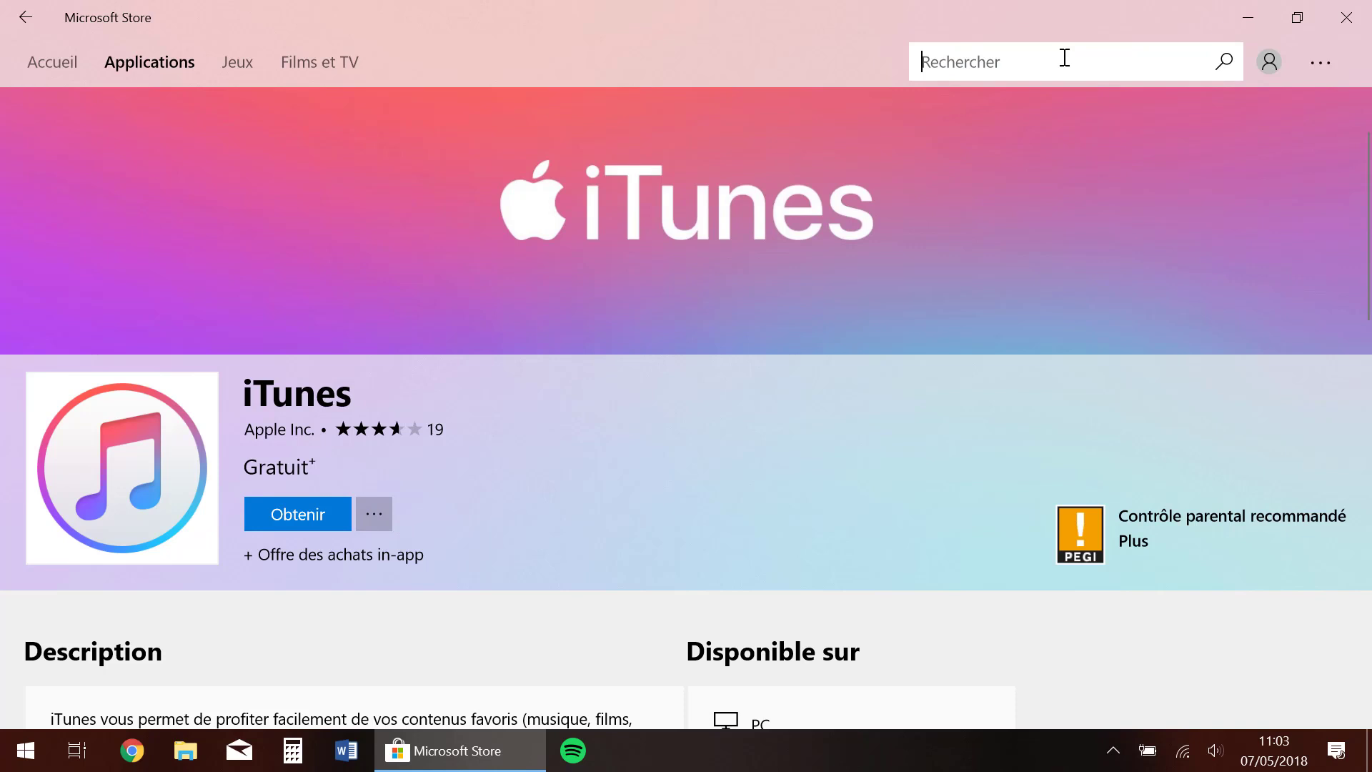
pyautogui.write('photos')
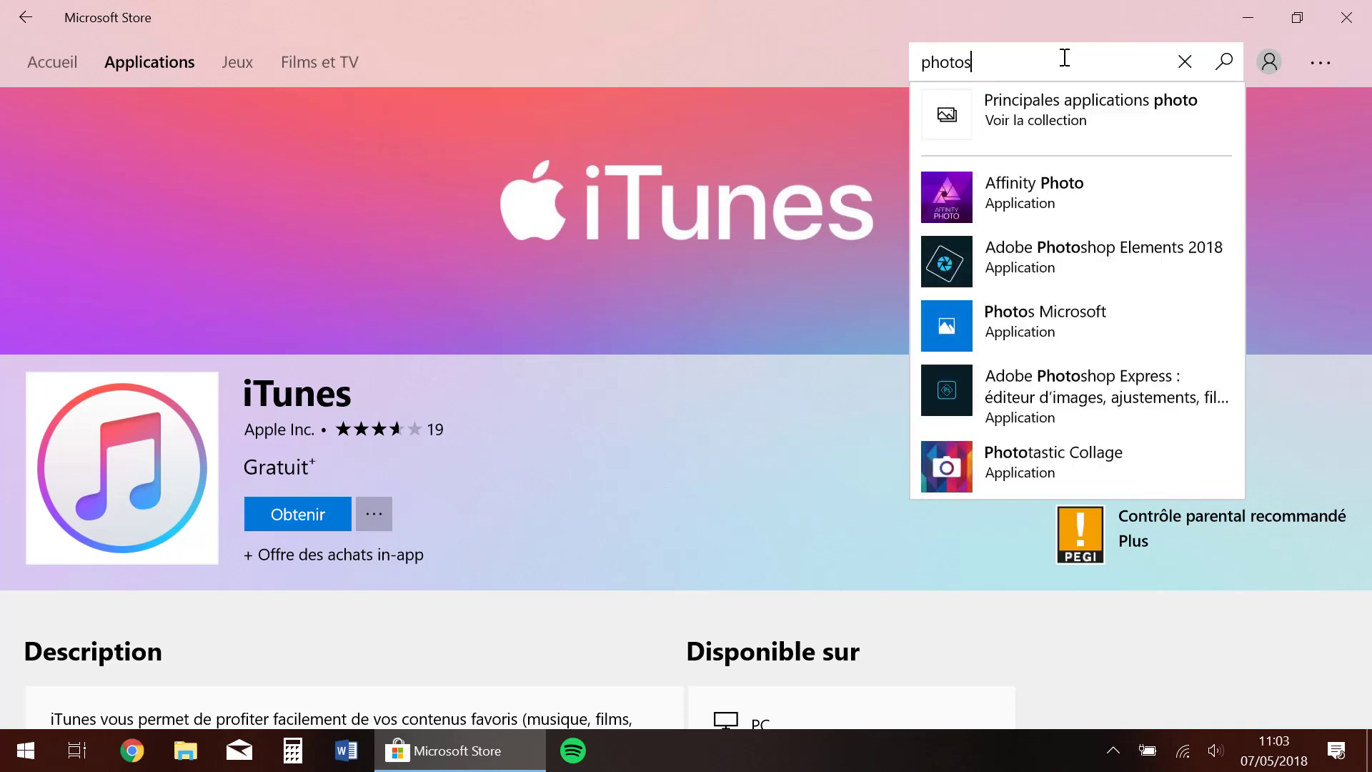
pyautogui.write('hop')
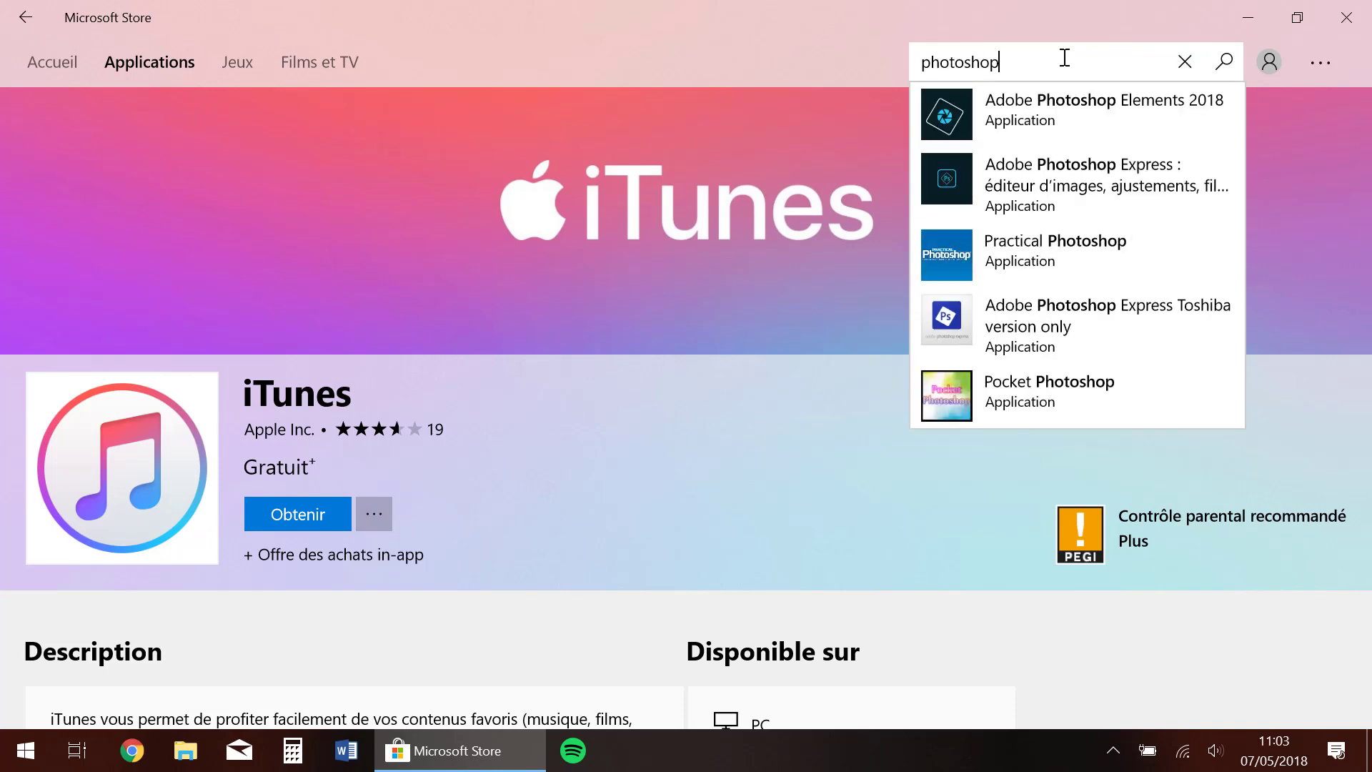
pyautogui.press('Return')
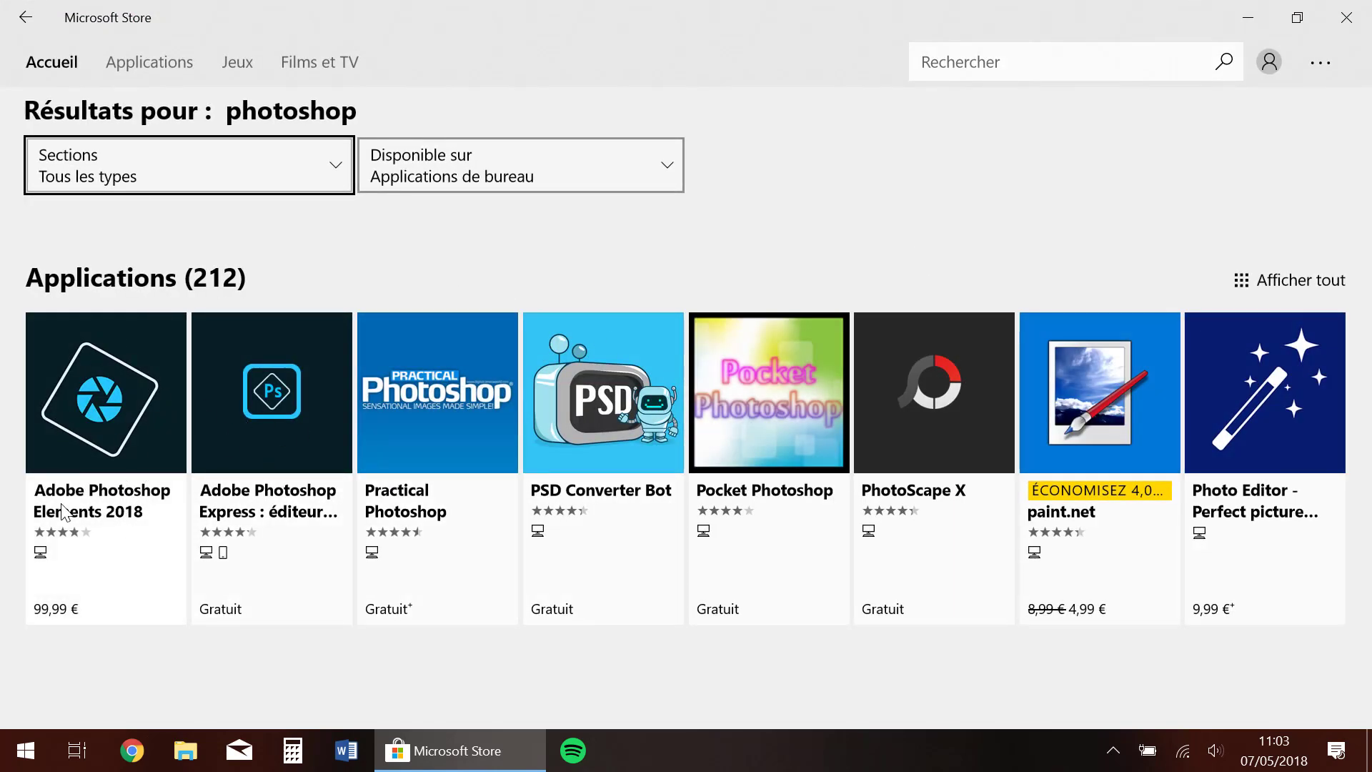
pyautogui.click(89, 388)
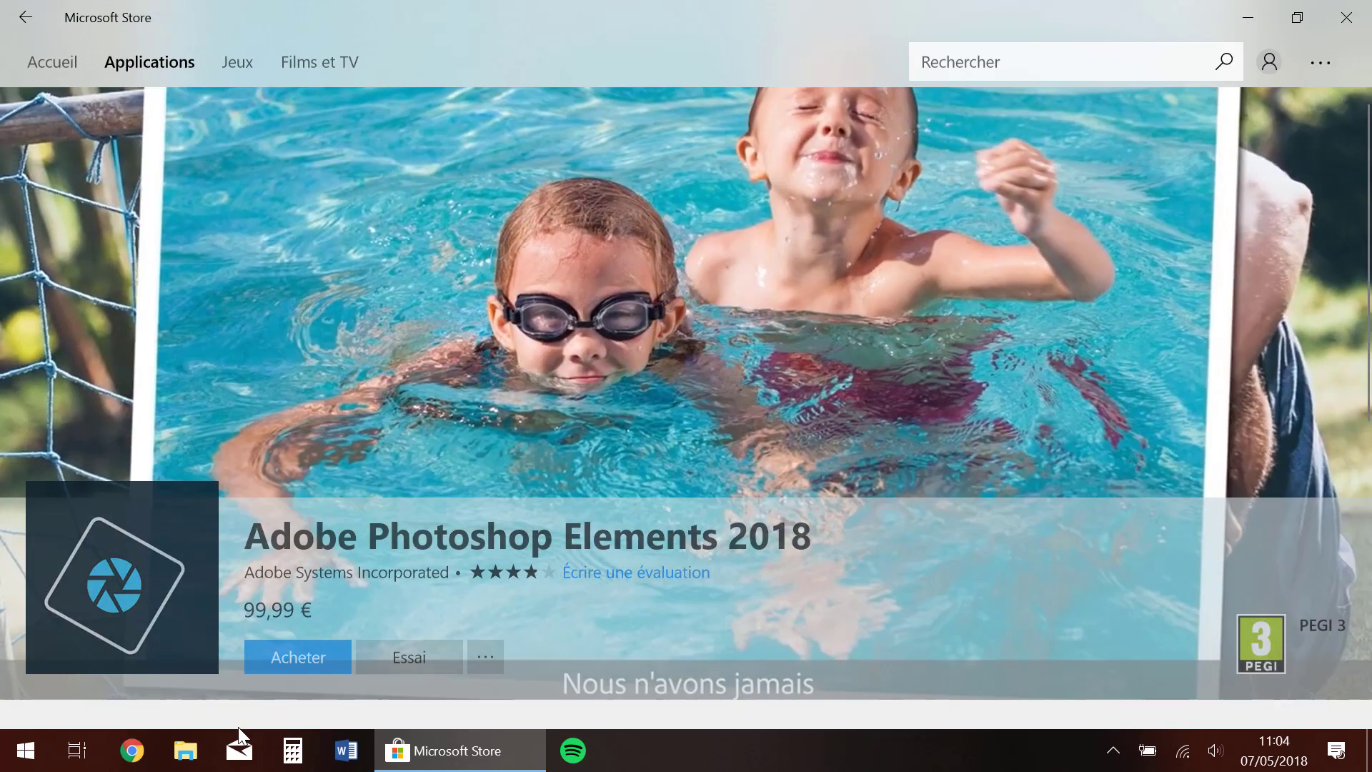
# - Start buying Adobe Photoshop Elements 2018 and choose to add a credit or debit card as the payment method
pyautogui.scroll(-2, 396, 358)
pyautogui.scroll(-1, 392, 408)
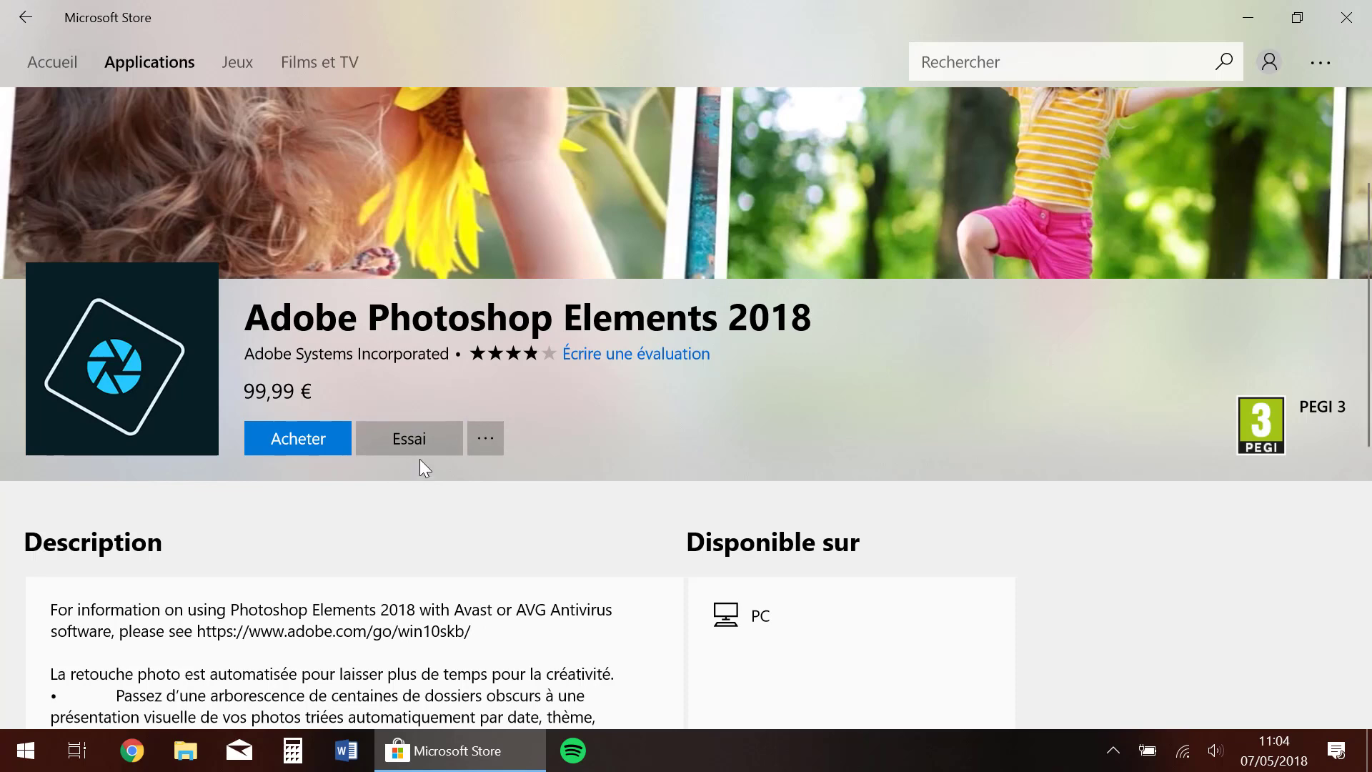
pyautogui.click(290, 440)
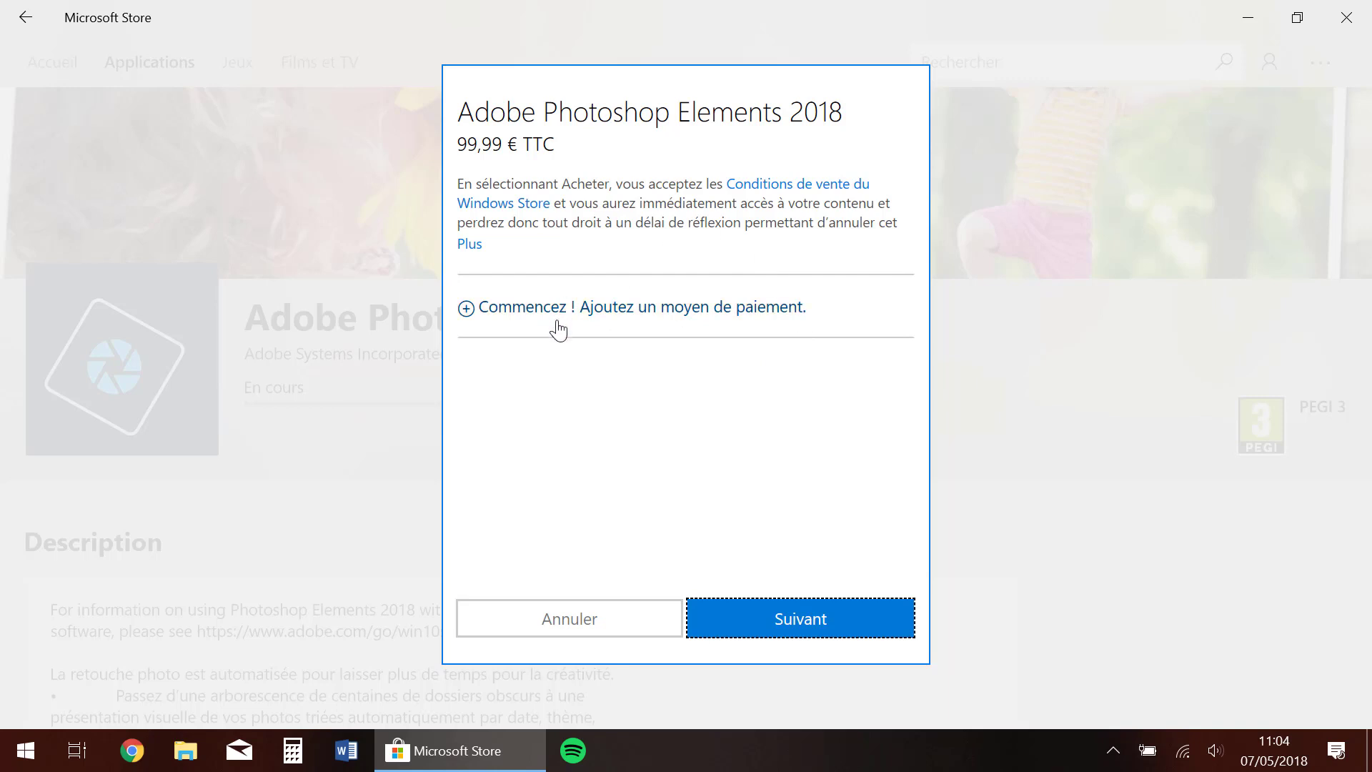
pyautogui.click(672, 310)
pyautogui.click(612, 177)
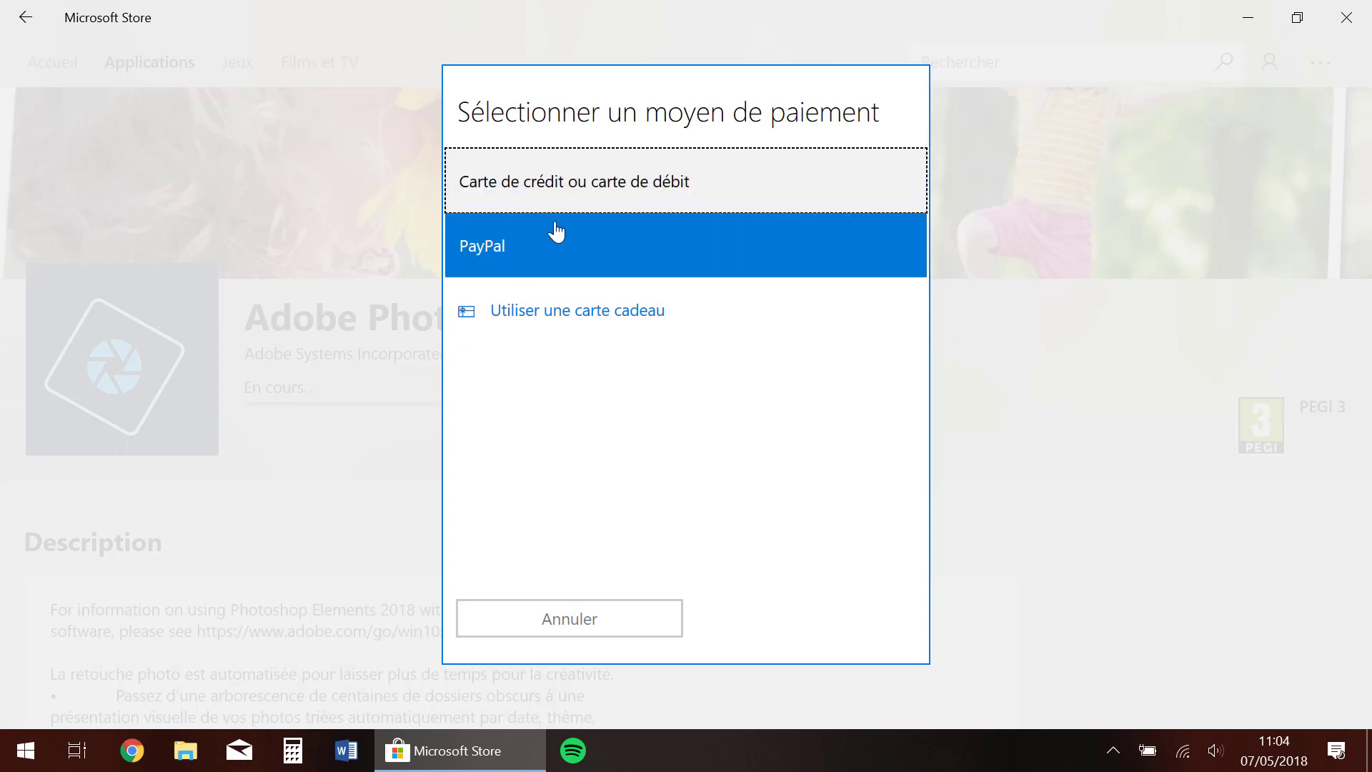
pyautogui.click(631, 193)
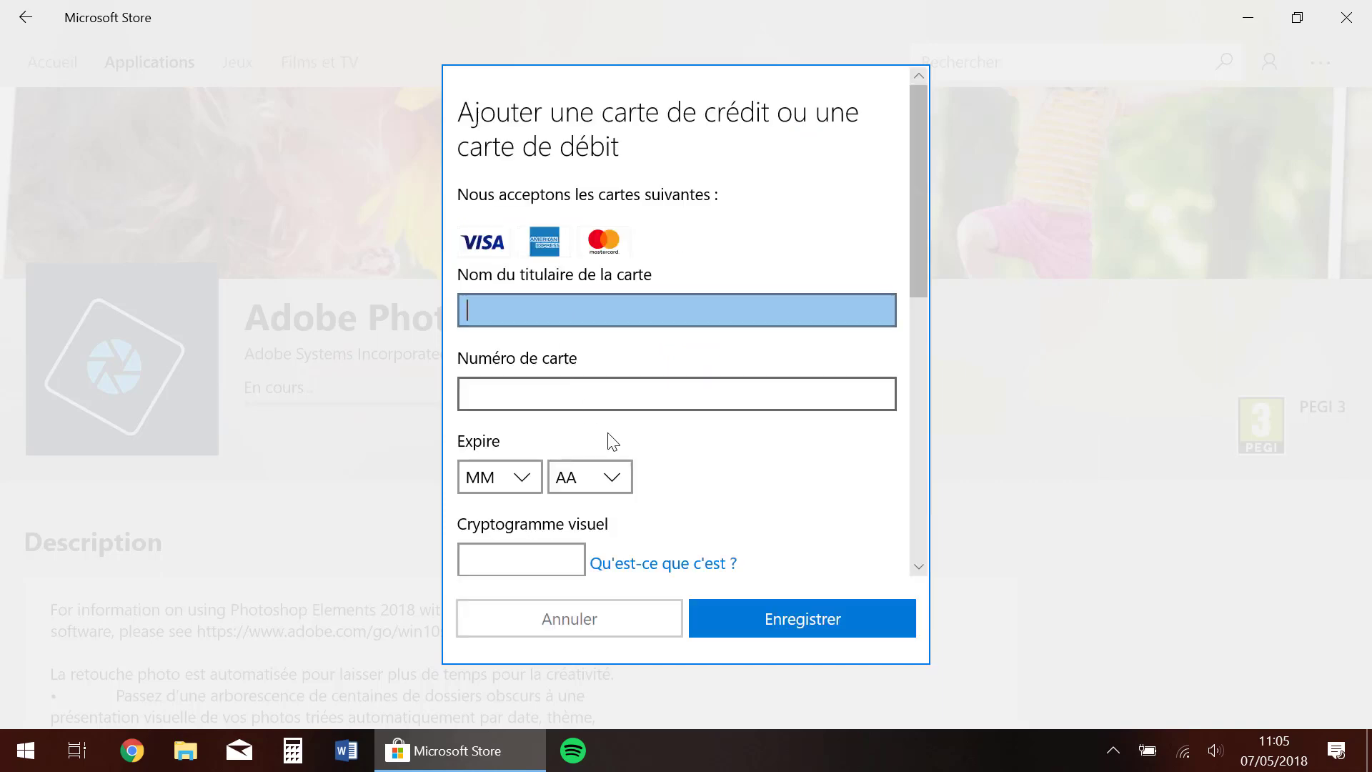
# - Review the fields of the card payment form, leave them empty and cancel the purchase
pyautogui.scroll(-3, 609, 441)
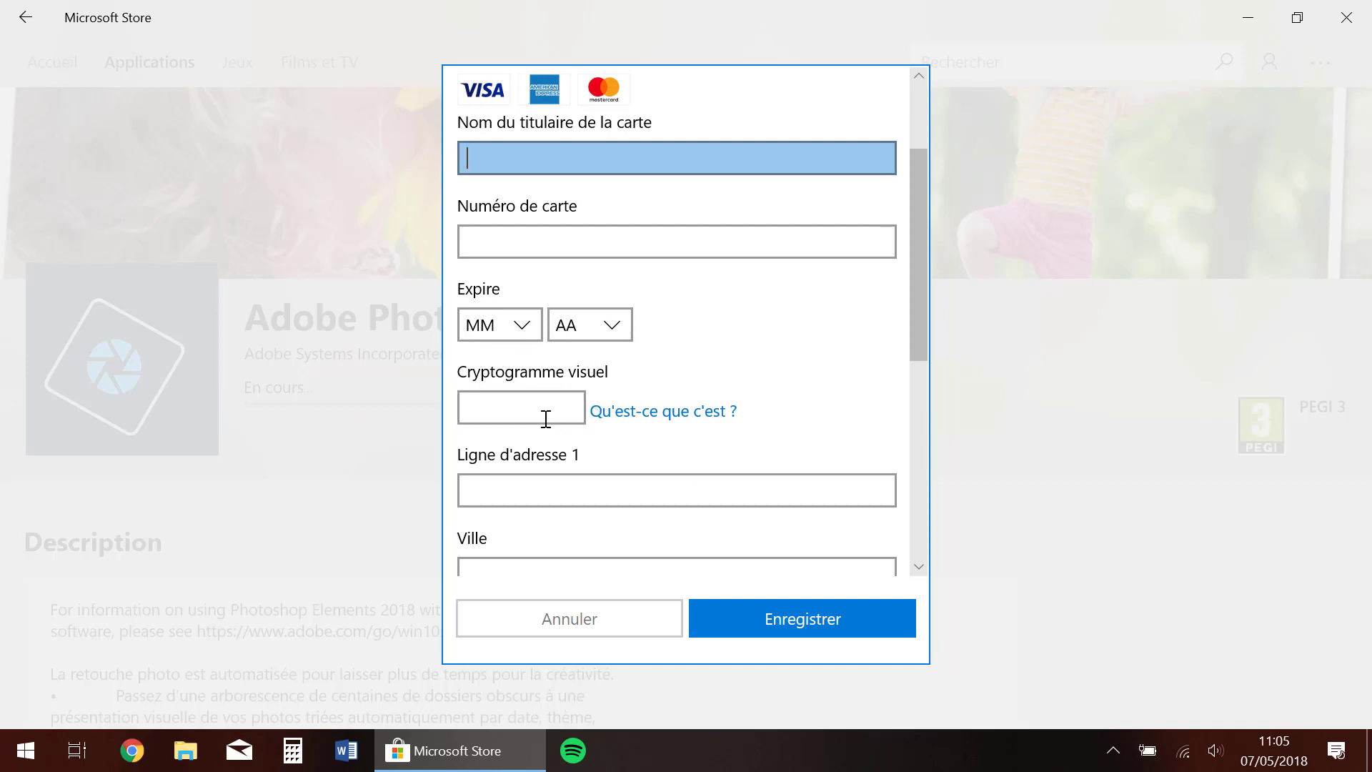
pyautogui.scroll(-4, 658, 405)
pyautogui.scroll(-2, 671, 426)
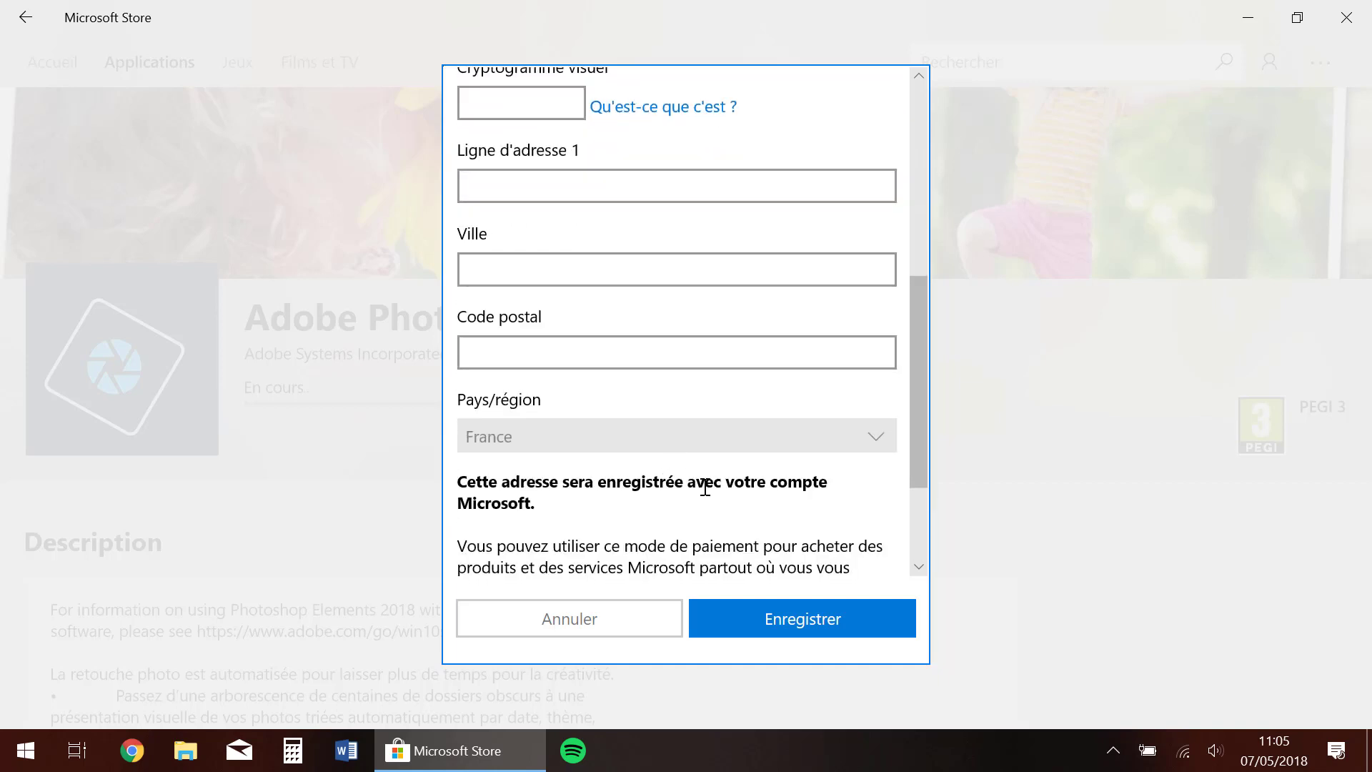
pyautogui.click(566, 620)
pyautogui.click(814, 623)
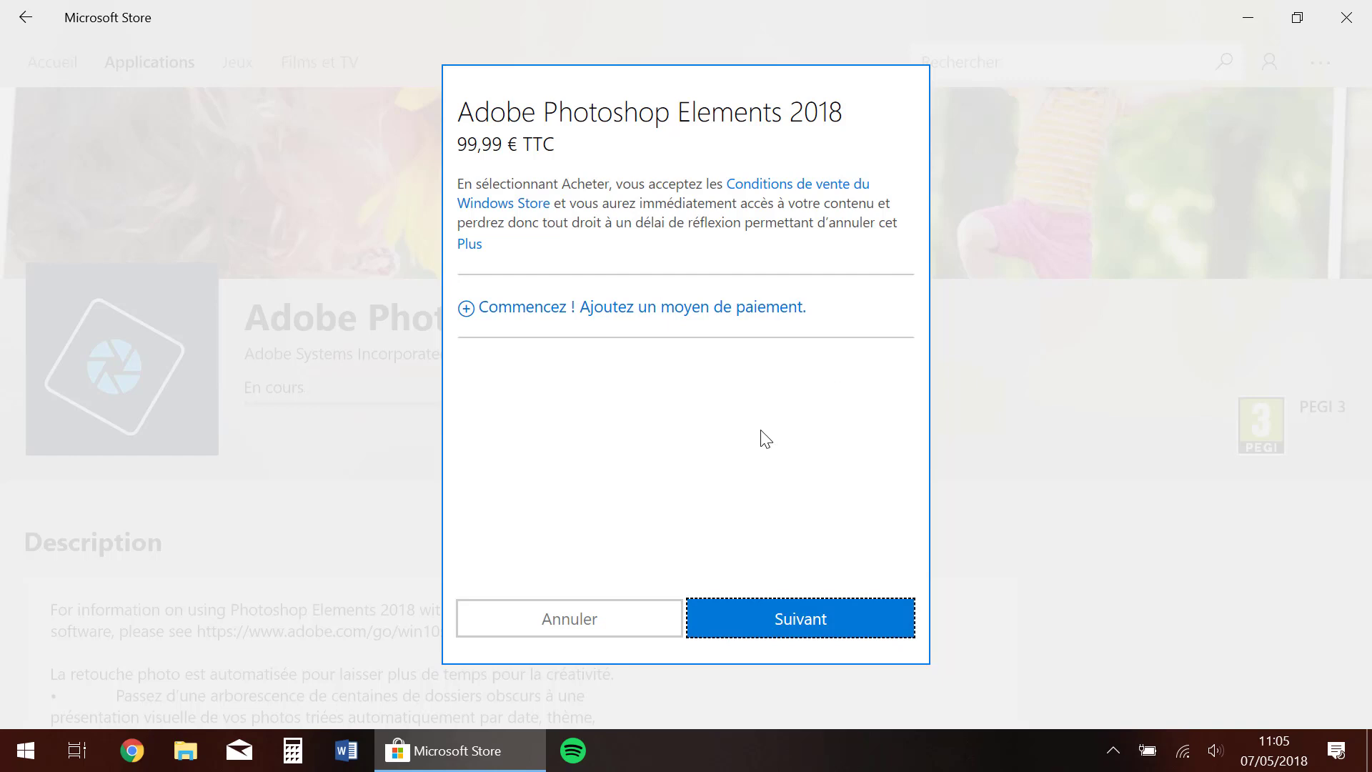
pyautogui.click(620, 620)
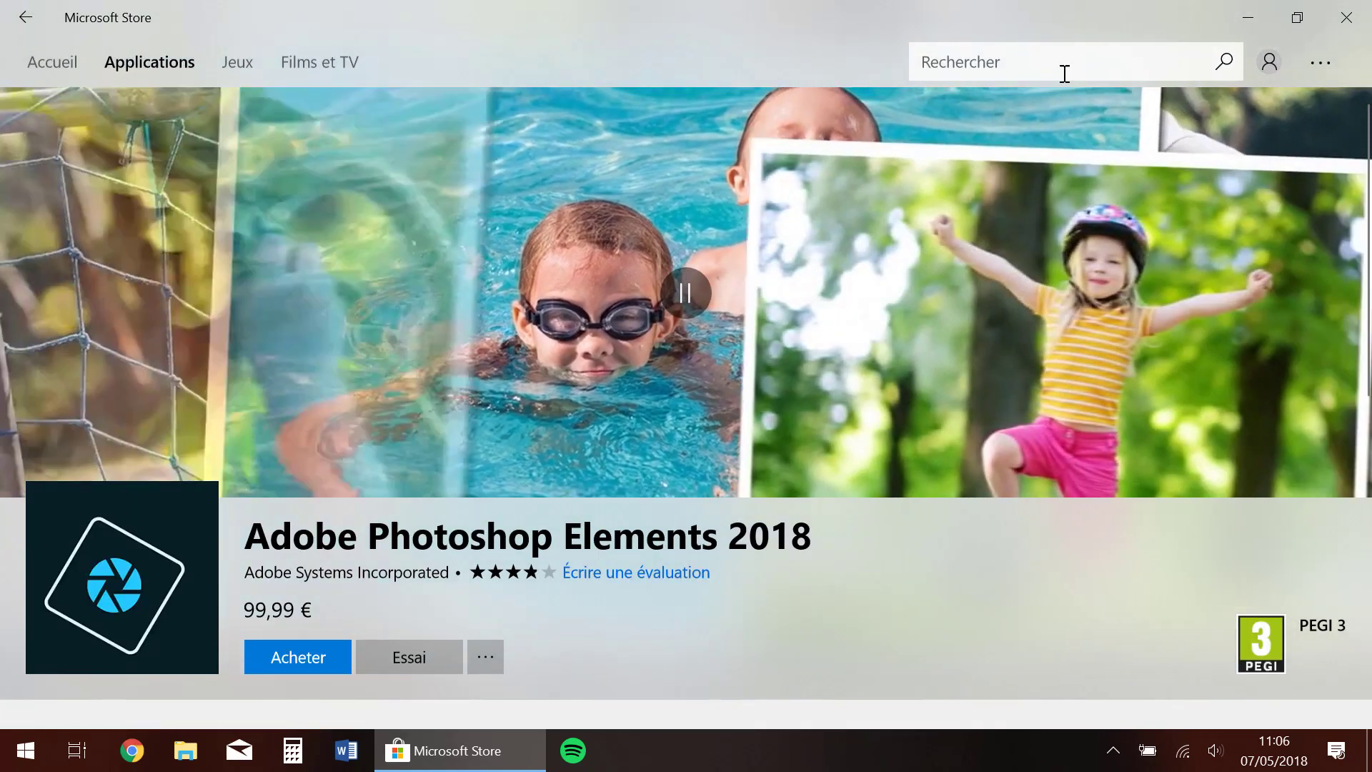
# - Search the Store for "word" and open the Word 2016 page from the application results
pyautogui.click(1029, 72)
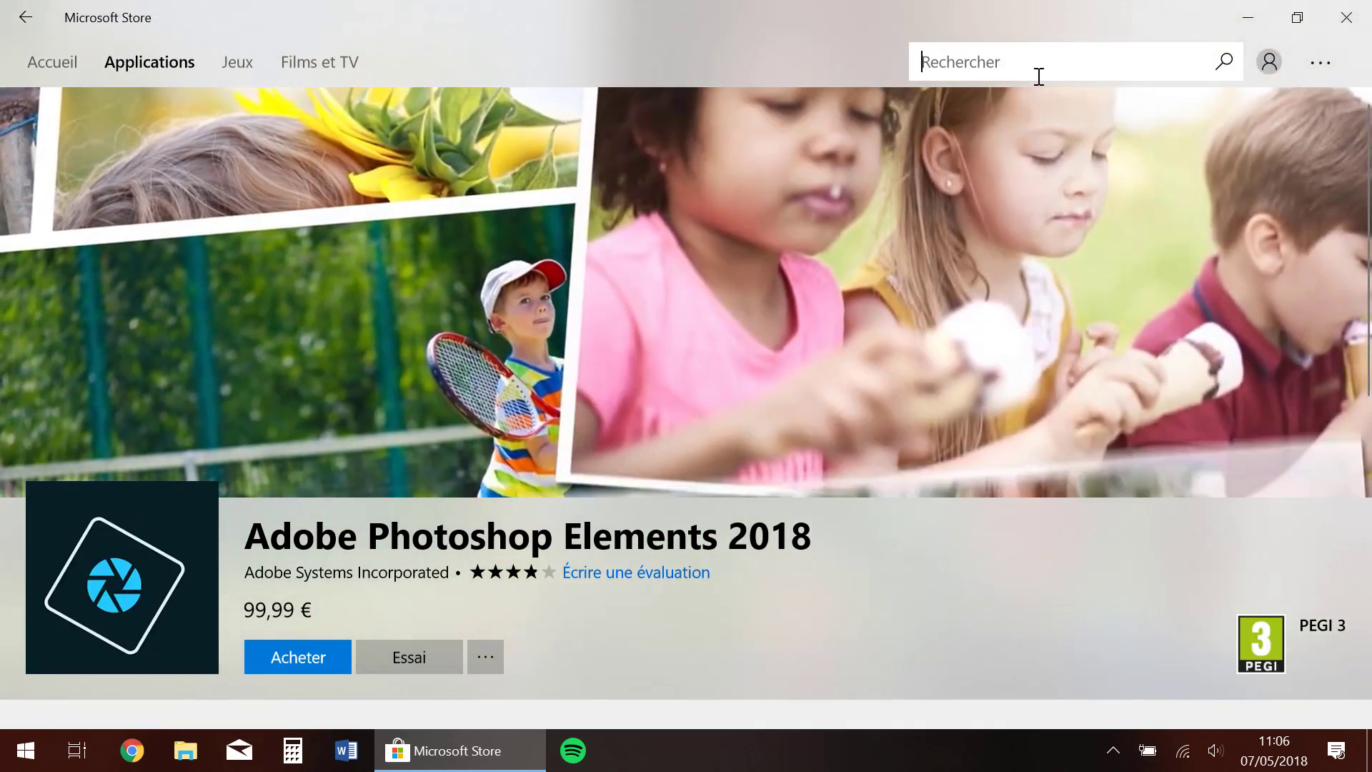
pyautogui.write('wor')
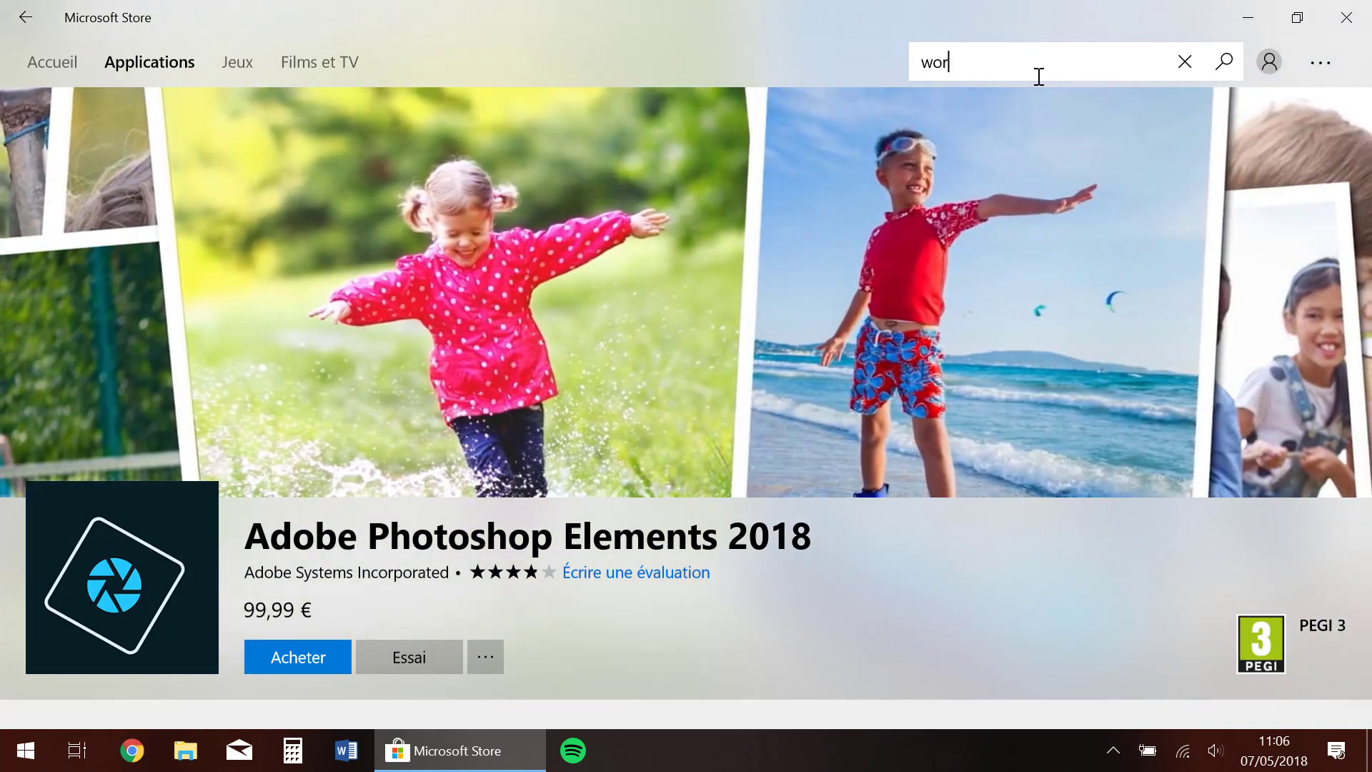
pyautogui.write('d')
pyautogui.press('Return')
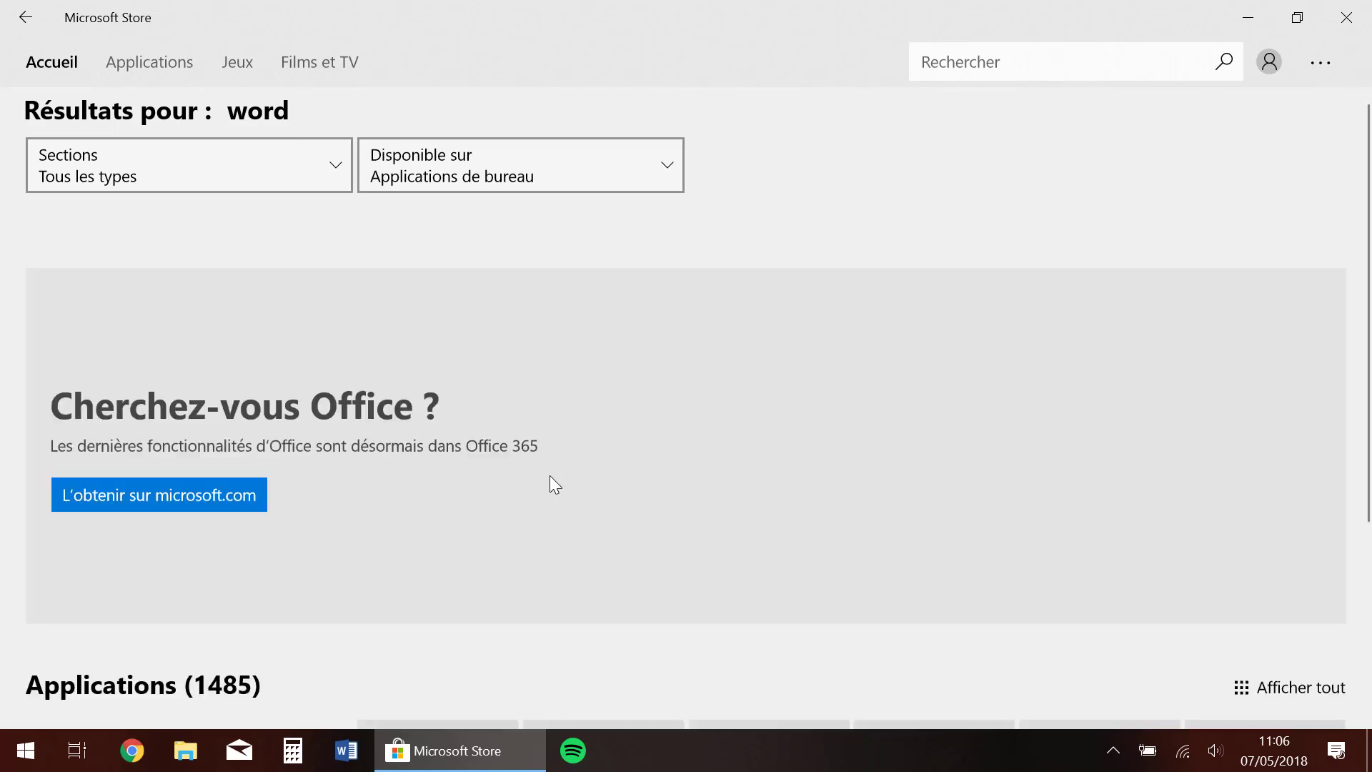
pyautogui.scroll(-5, 475, 465)
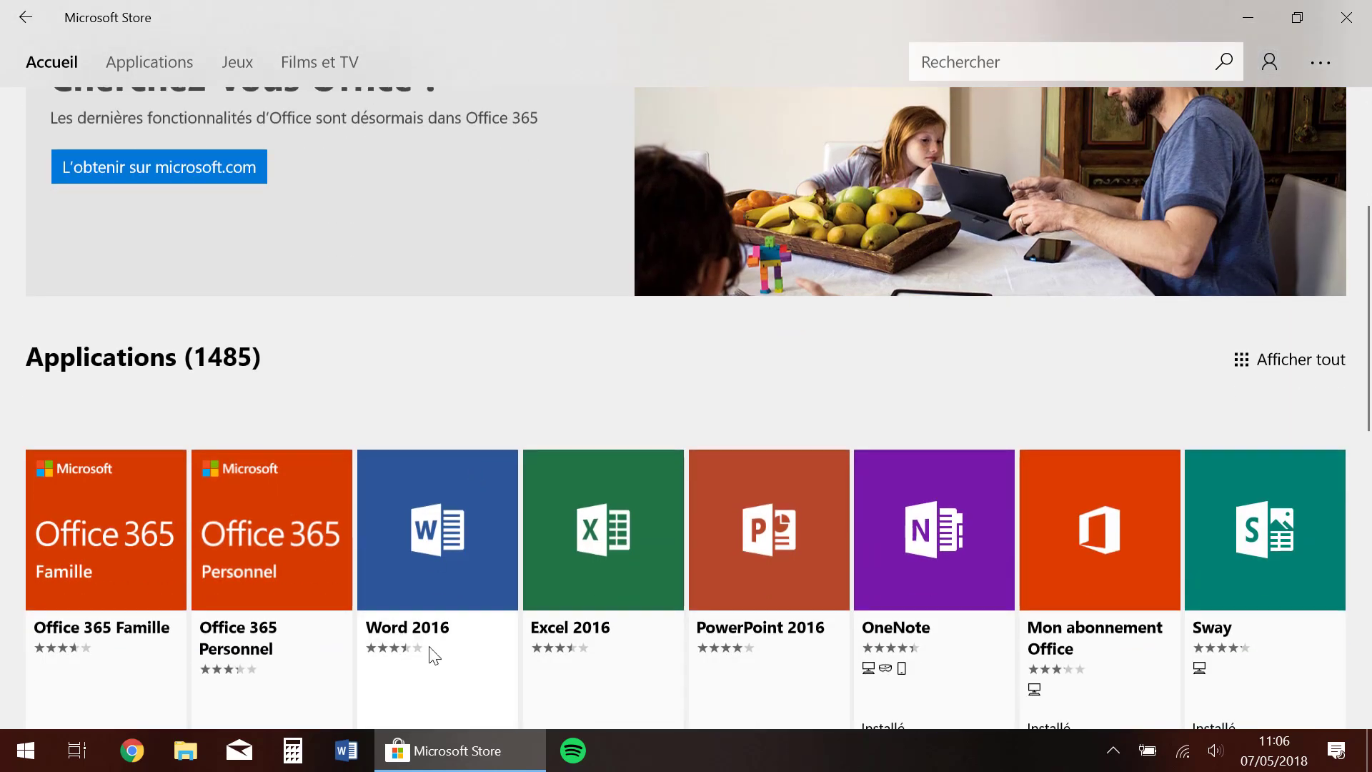
pyautogui.scroll(-2, 432, 654)
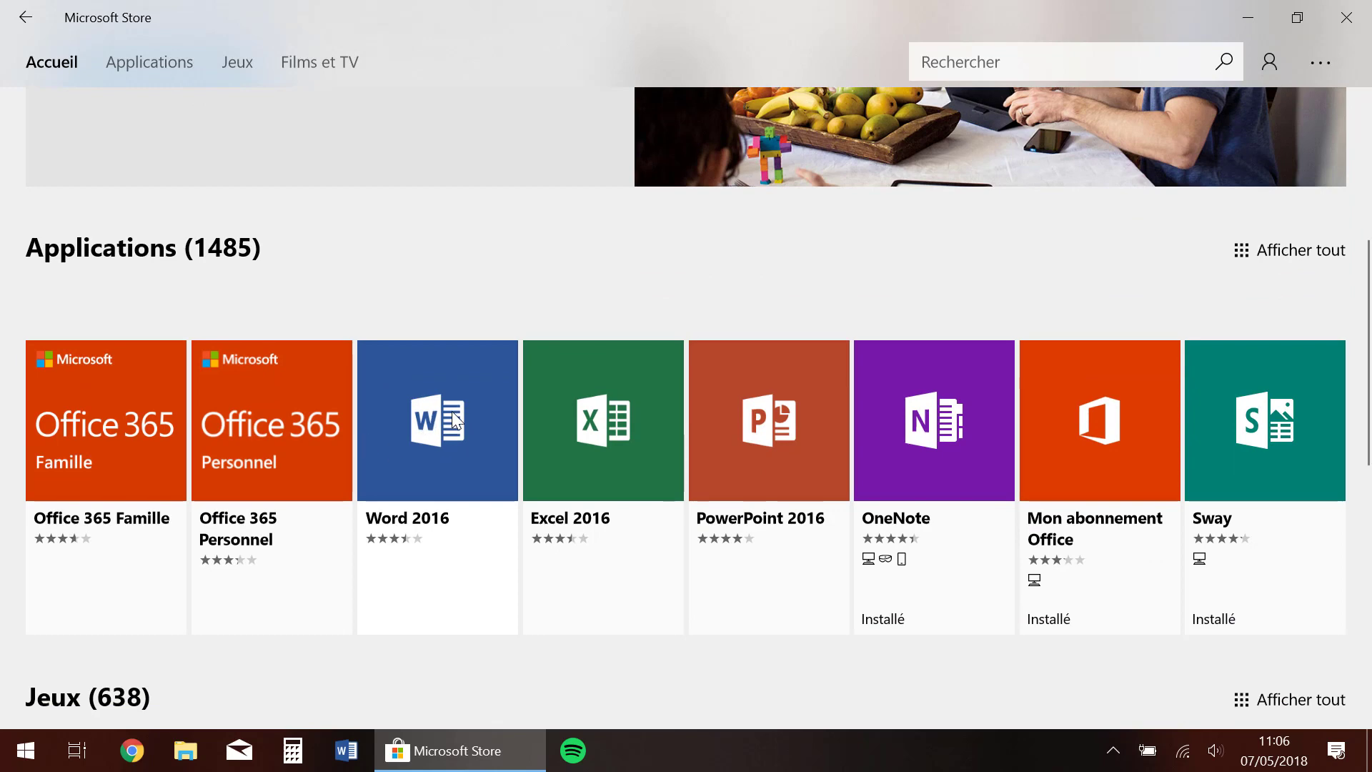
pyautogui.click(453, 416)
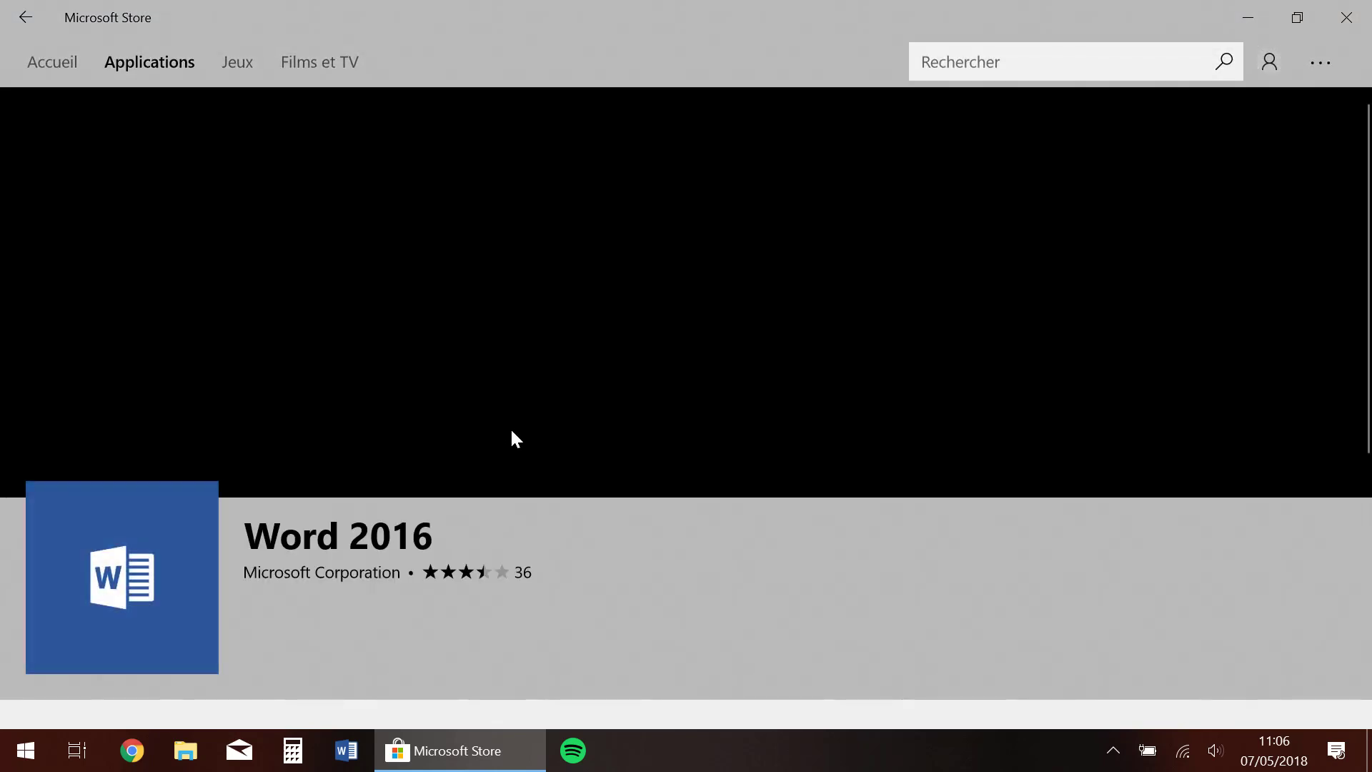
# - Show the offers that include Word 2016 and open the Office 365 Famille offer
pyautogui.scroll(-2, 512, 431)
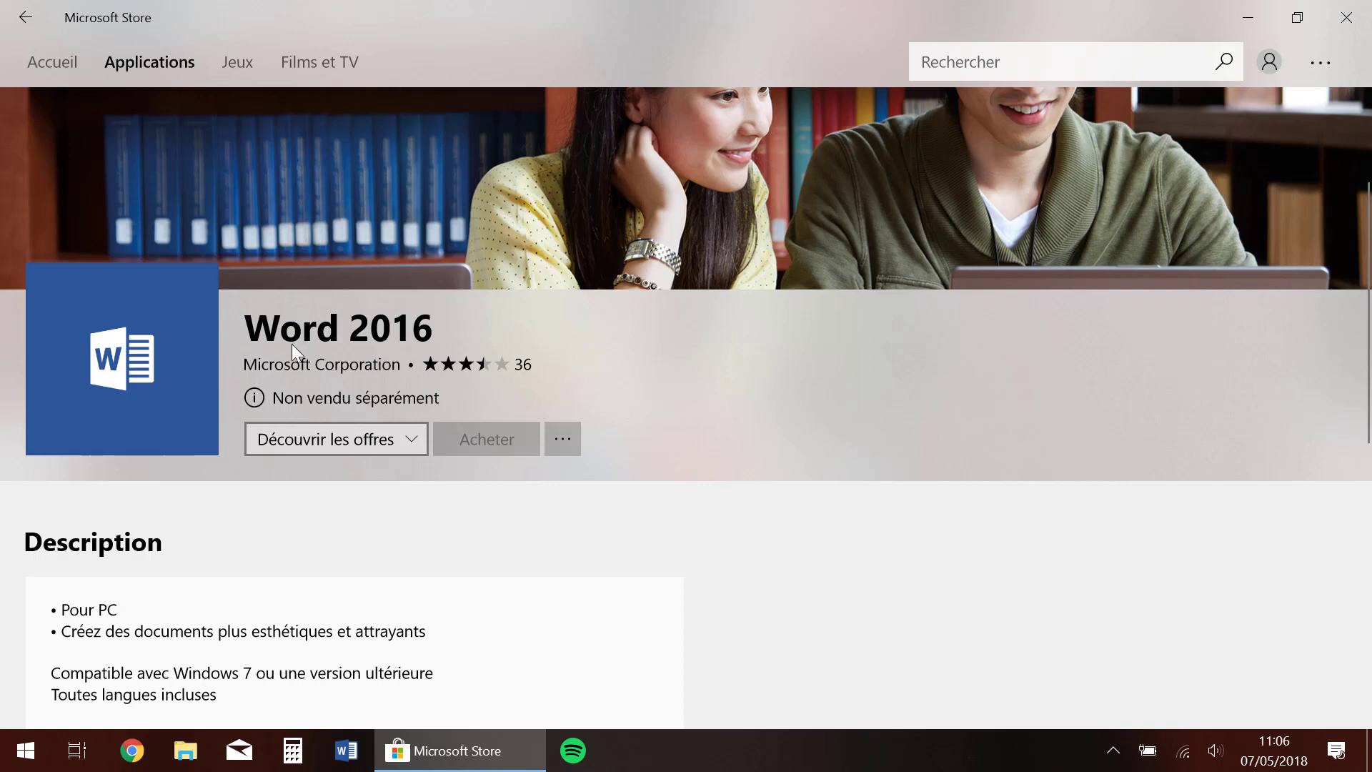
pyautogui.click(405, 438)
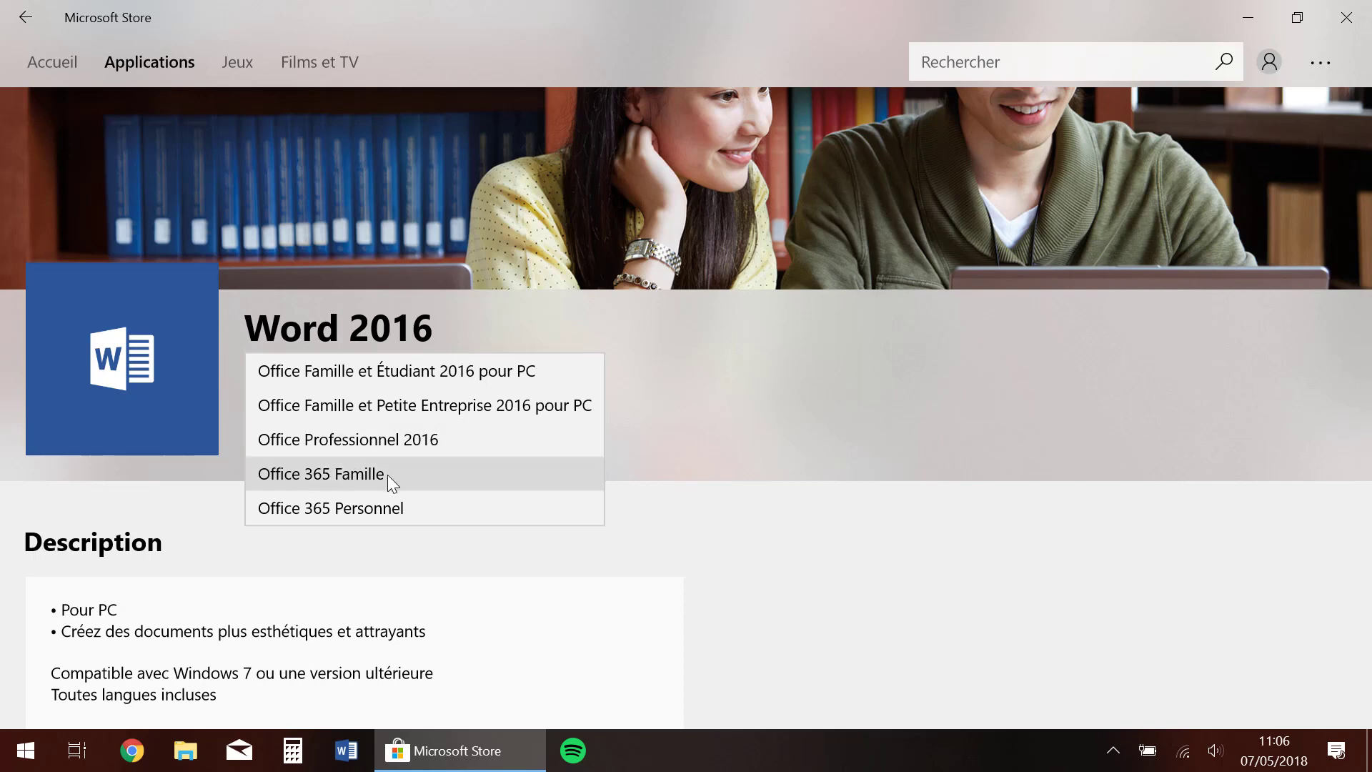
pyautogui.click(354, 476)
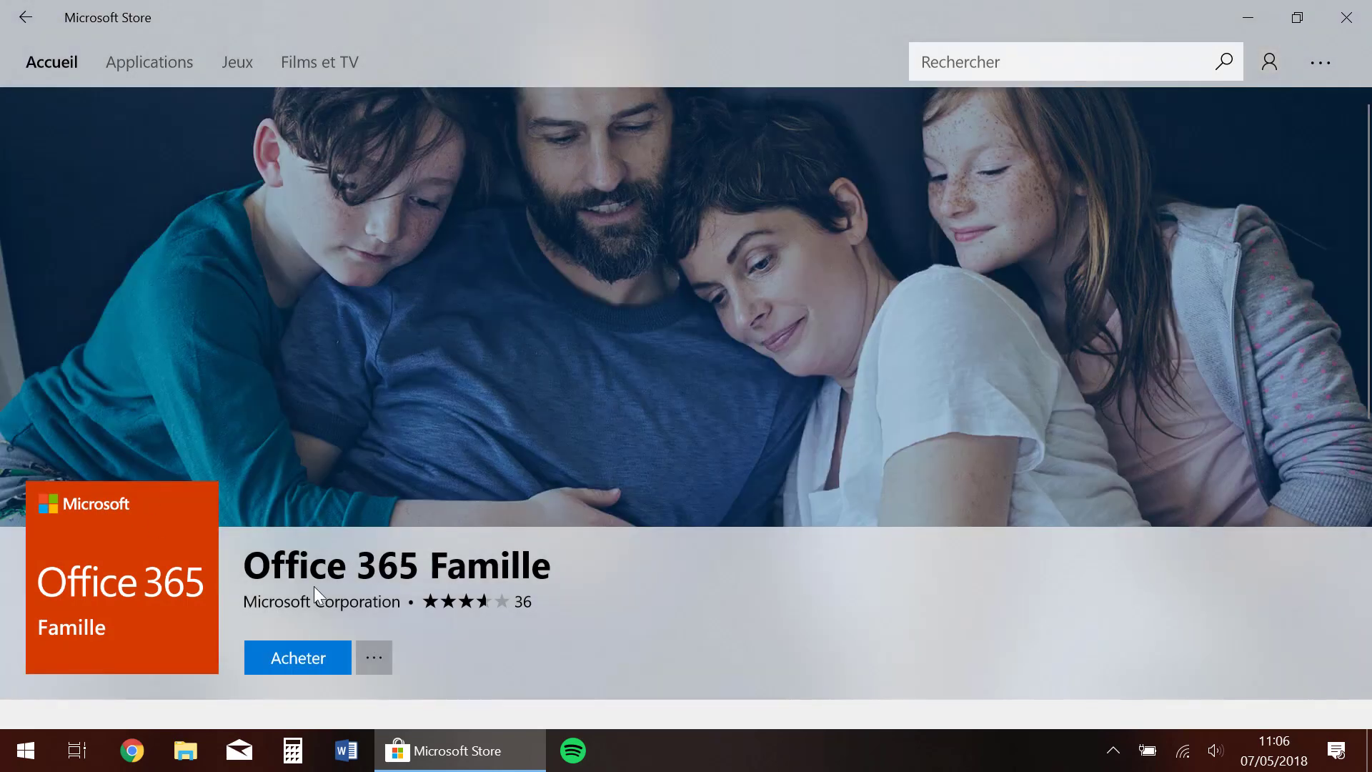
# - Start buying Office 365 Famille and add its annual subscription to the cart on the Microsoft website
pyautogui.scroll(-3, 496, 564)
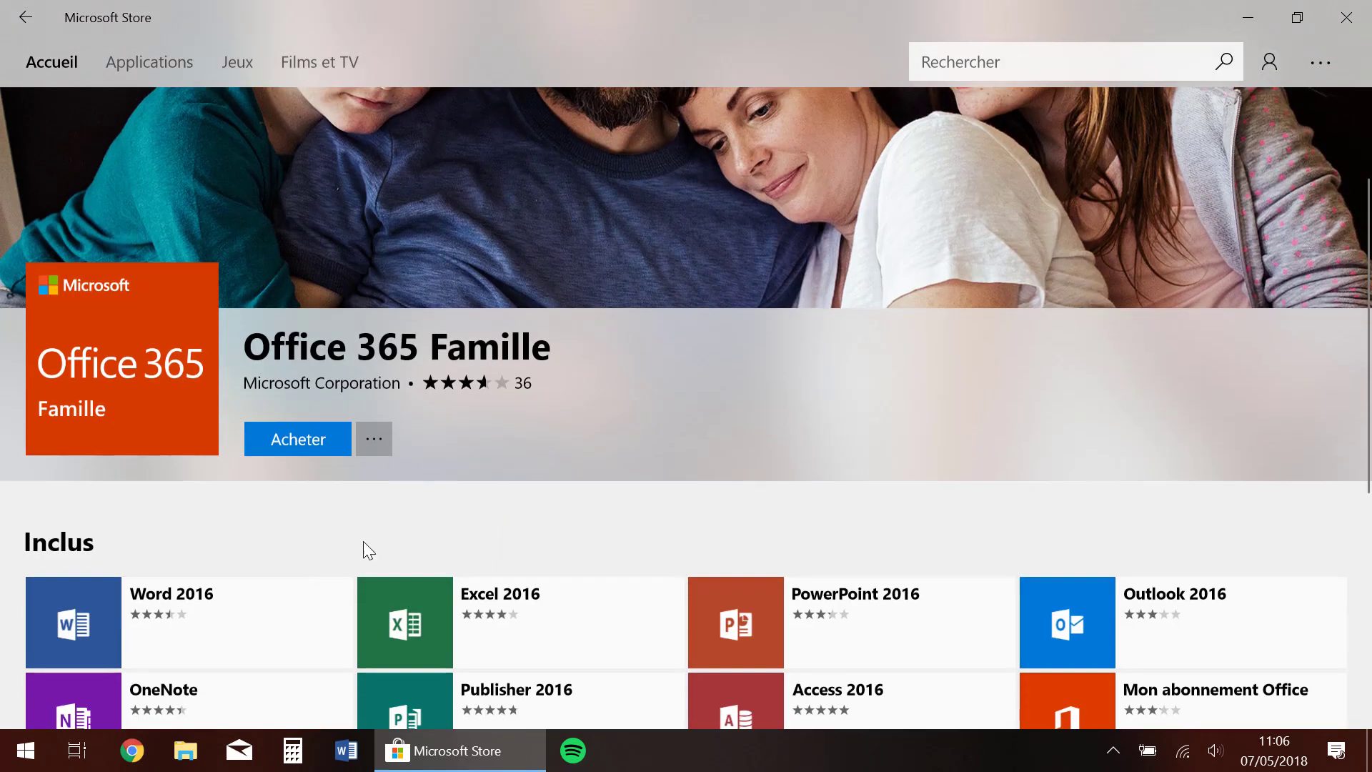
pyautogui.click(300, 438)
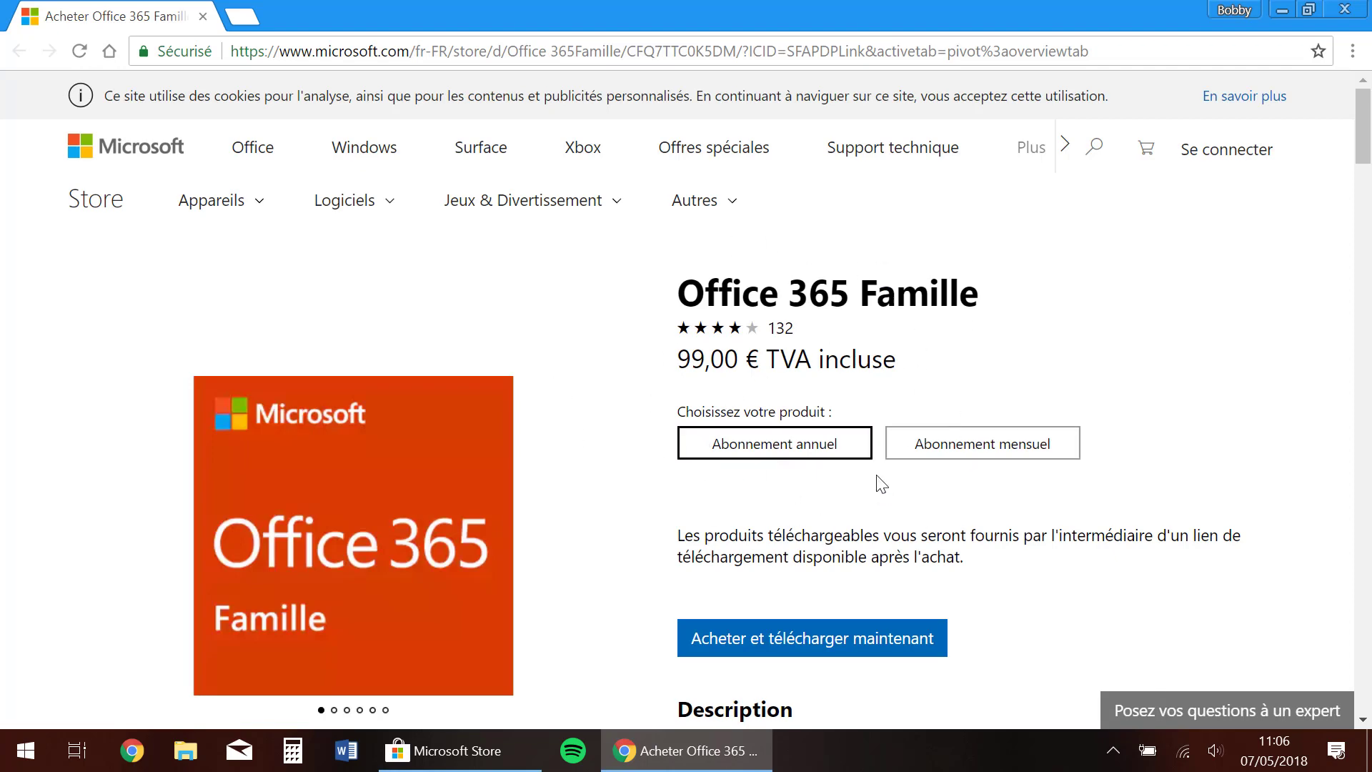
pyautogui.scroll(-1, 882, 483)
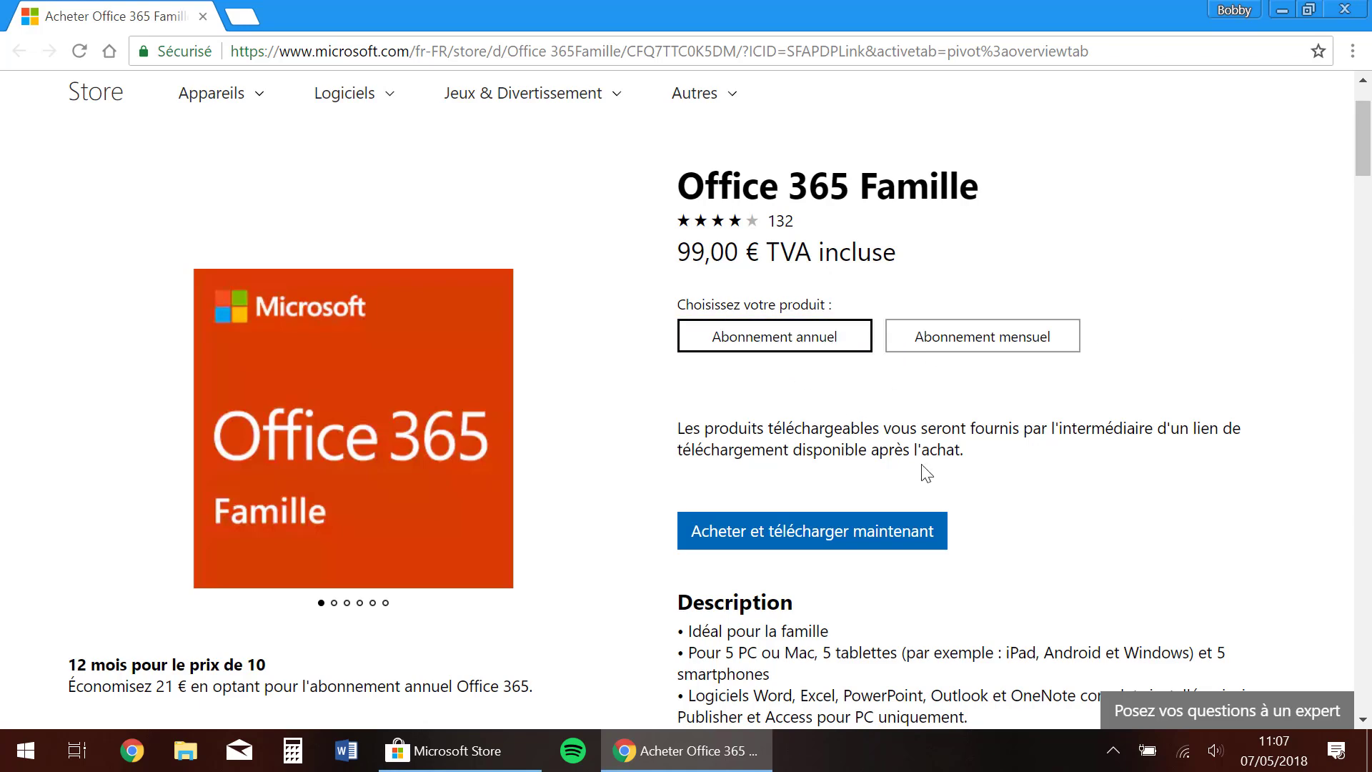
pyautogui.click(836, 533)
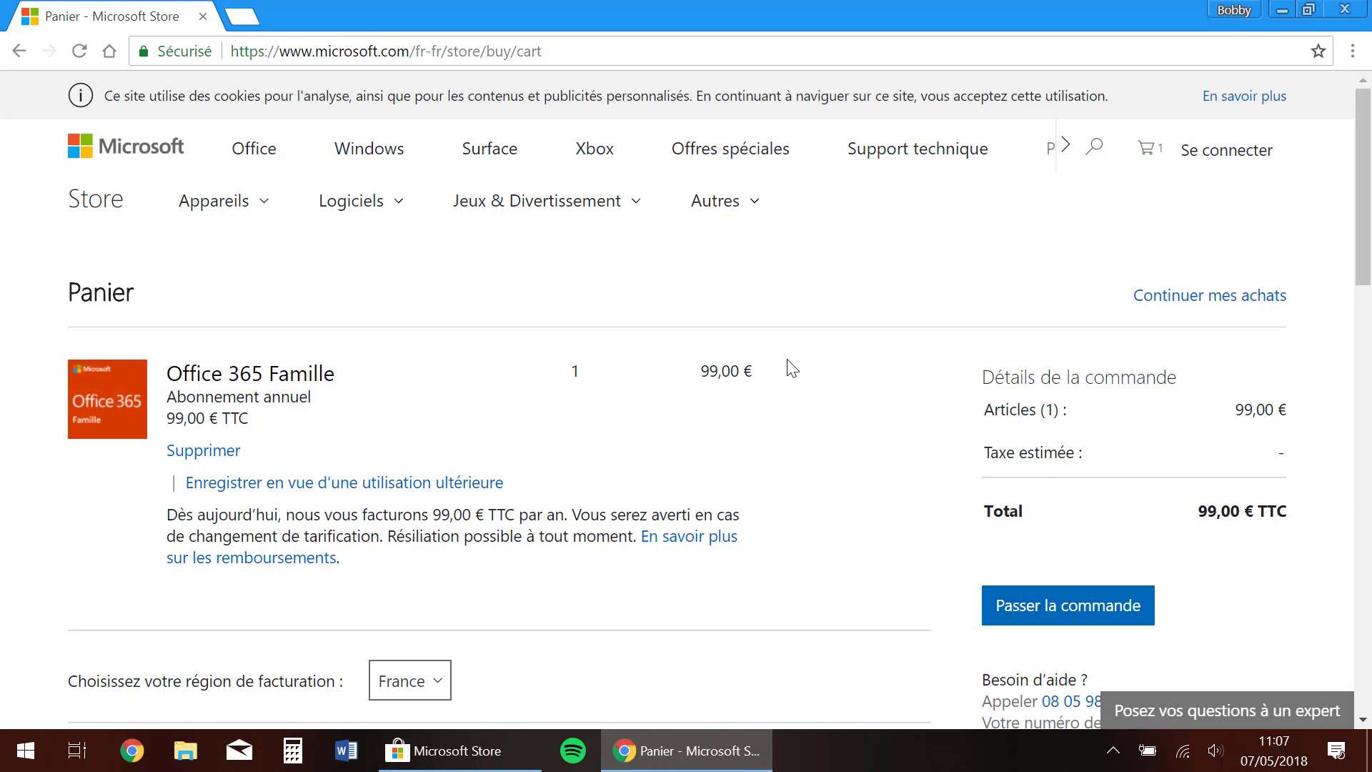
# - Switch back to the Microsoft Store and search for "google chrome"
pyautogui.click(500, 754)
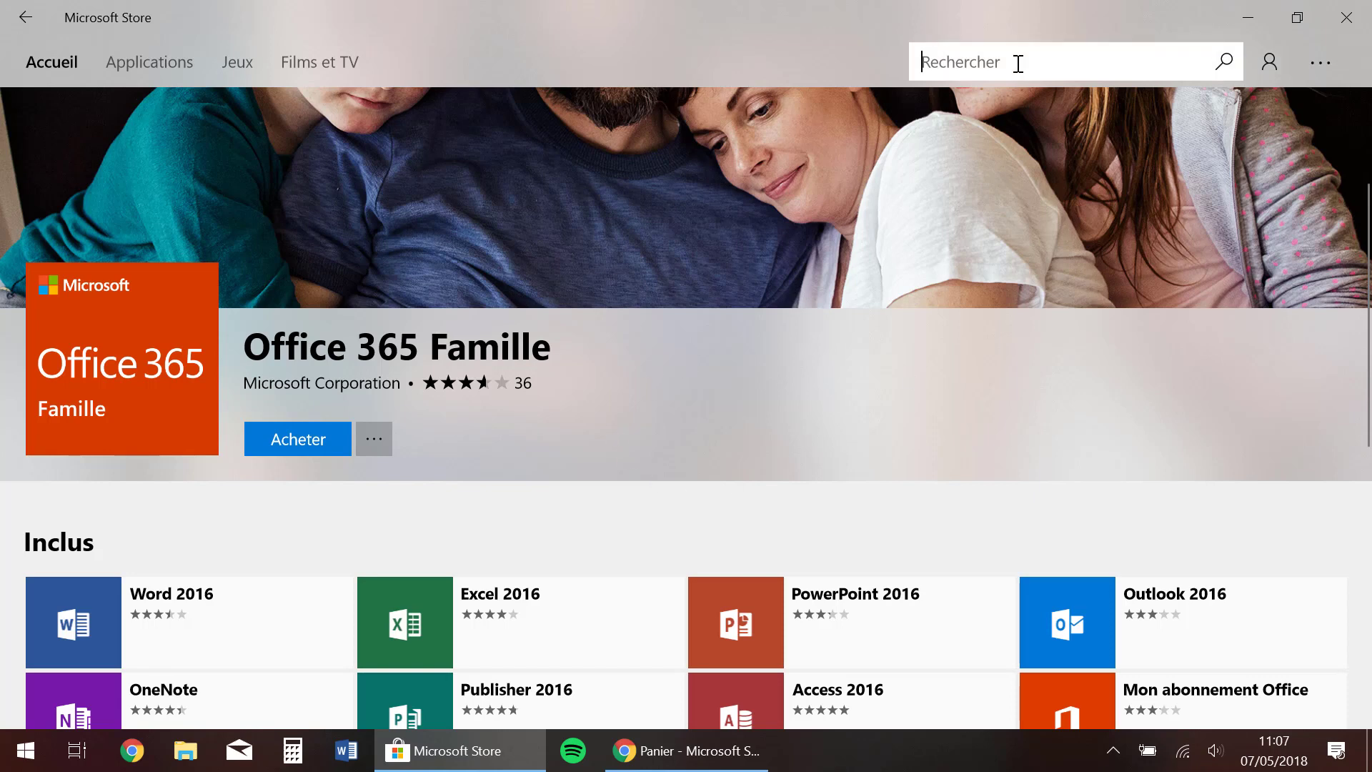
pyautogui.write('google chro')
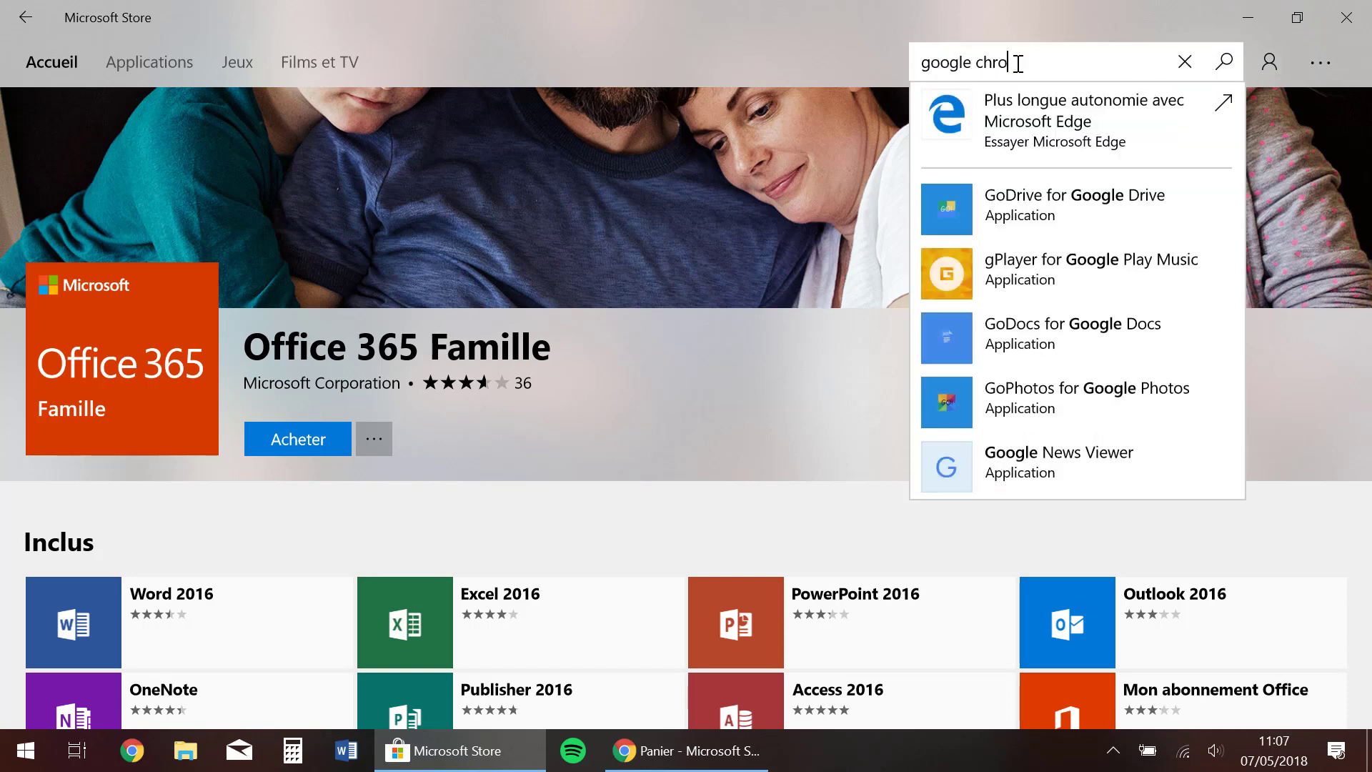
pyautogui.write('me')
pyautogui.press('Return')
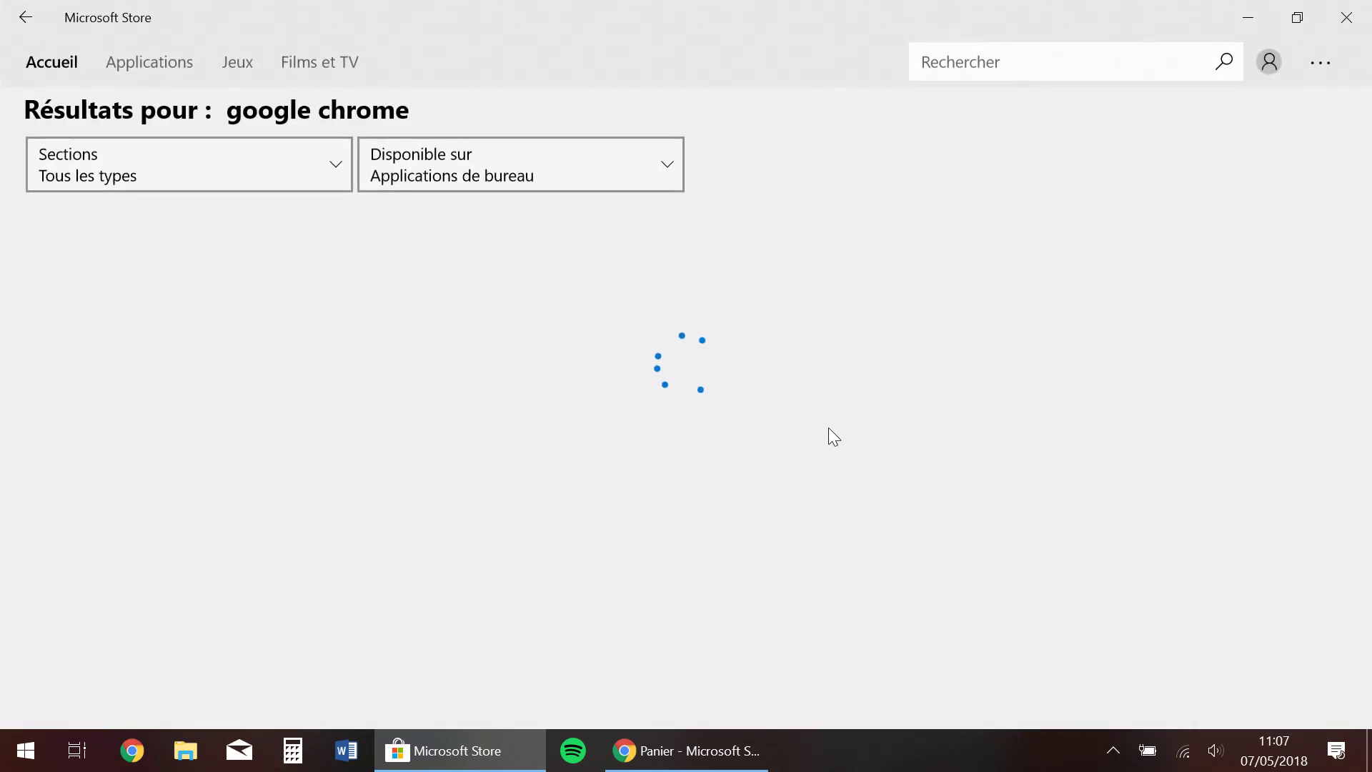
# - Show all application results for "google chrome" and look through the full list for the browser
pyautogui.scroll(-5, 520, 464)
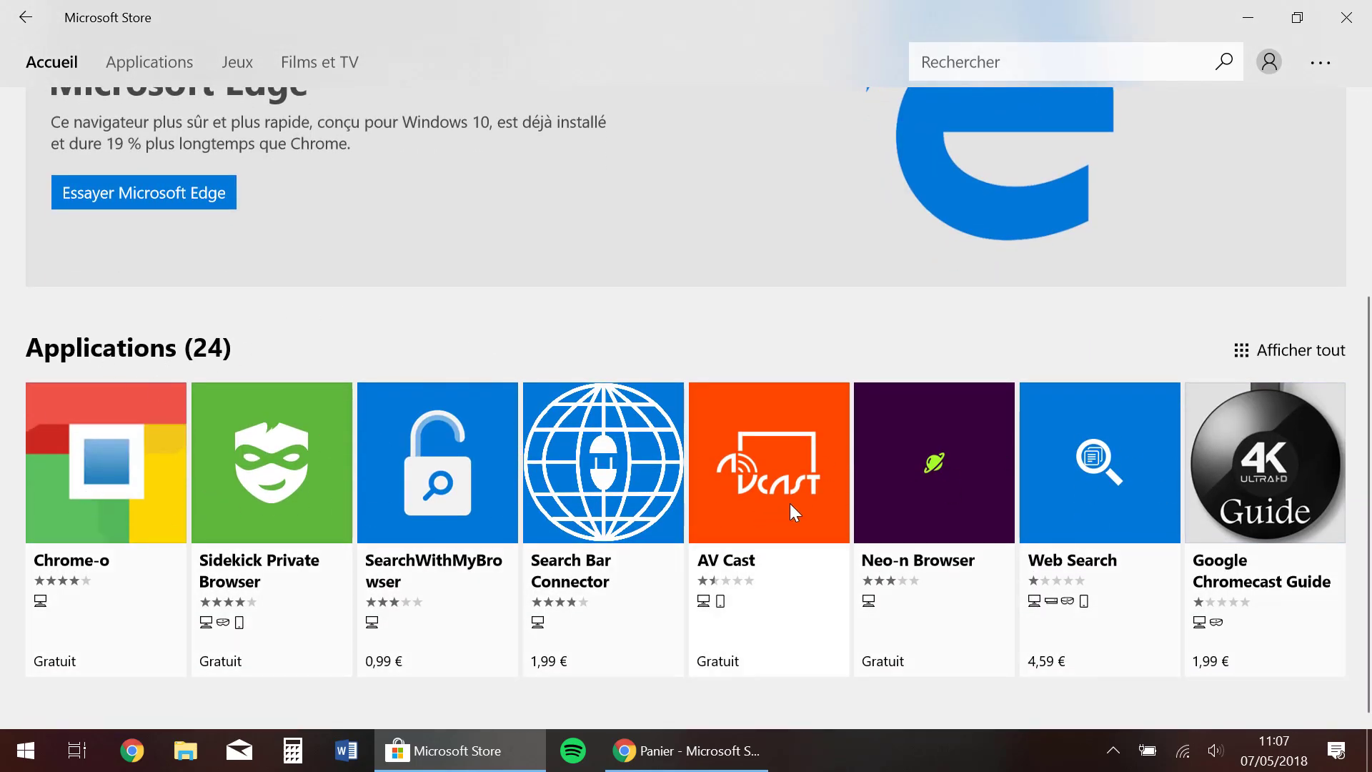
pyautogui.click(1286, 351)
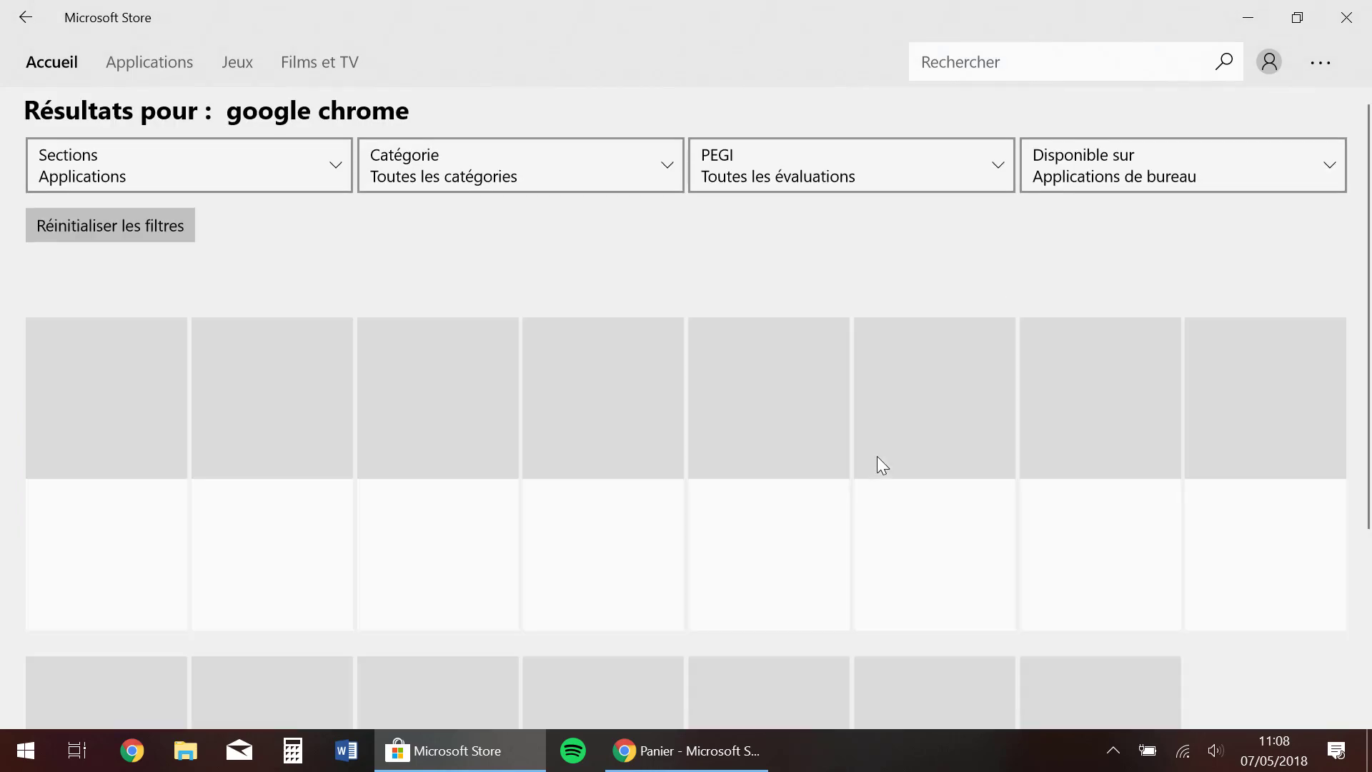
pyautogui.scroll(-1, 718, 515)
pyautogui.scroll(-3, 717, 515)
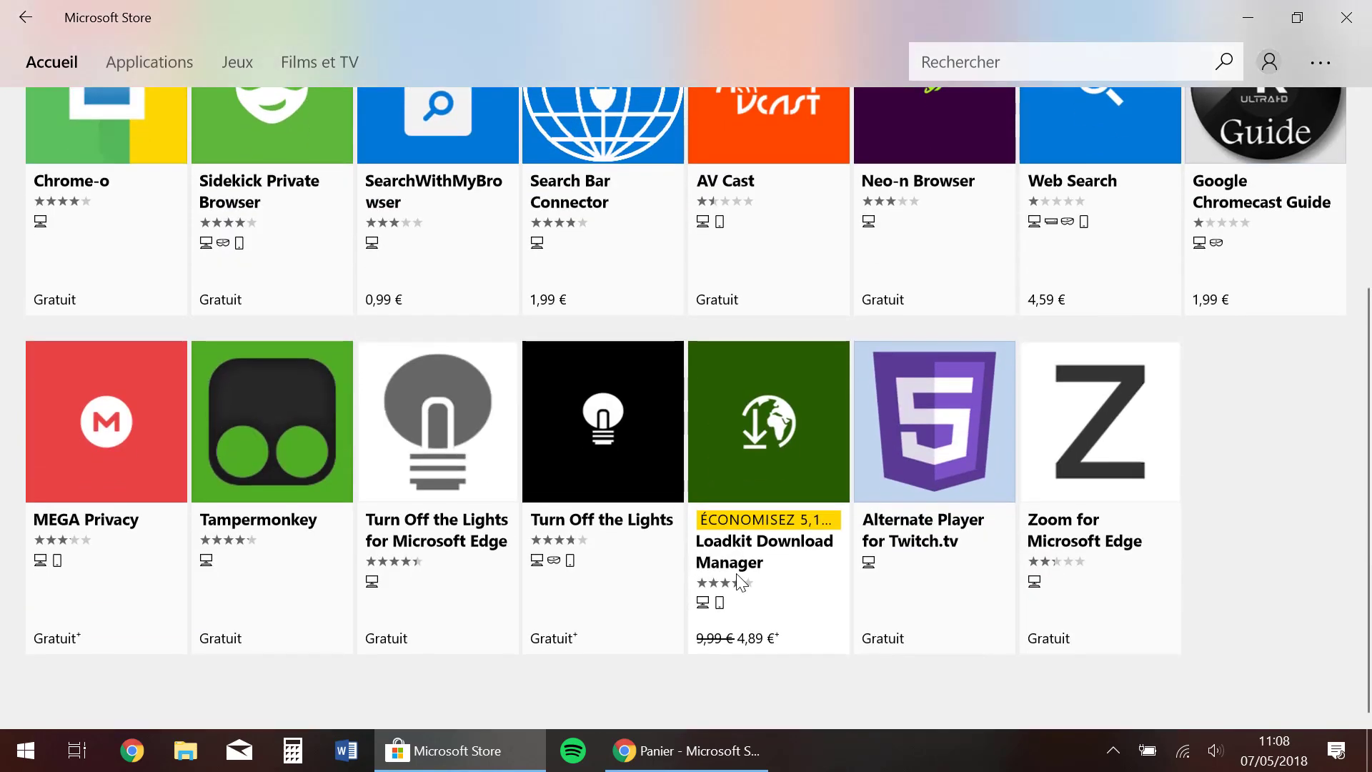
pyautogui.scroll(-4, 781, 521)
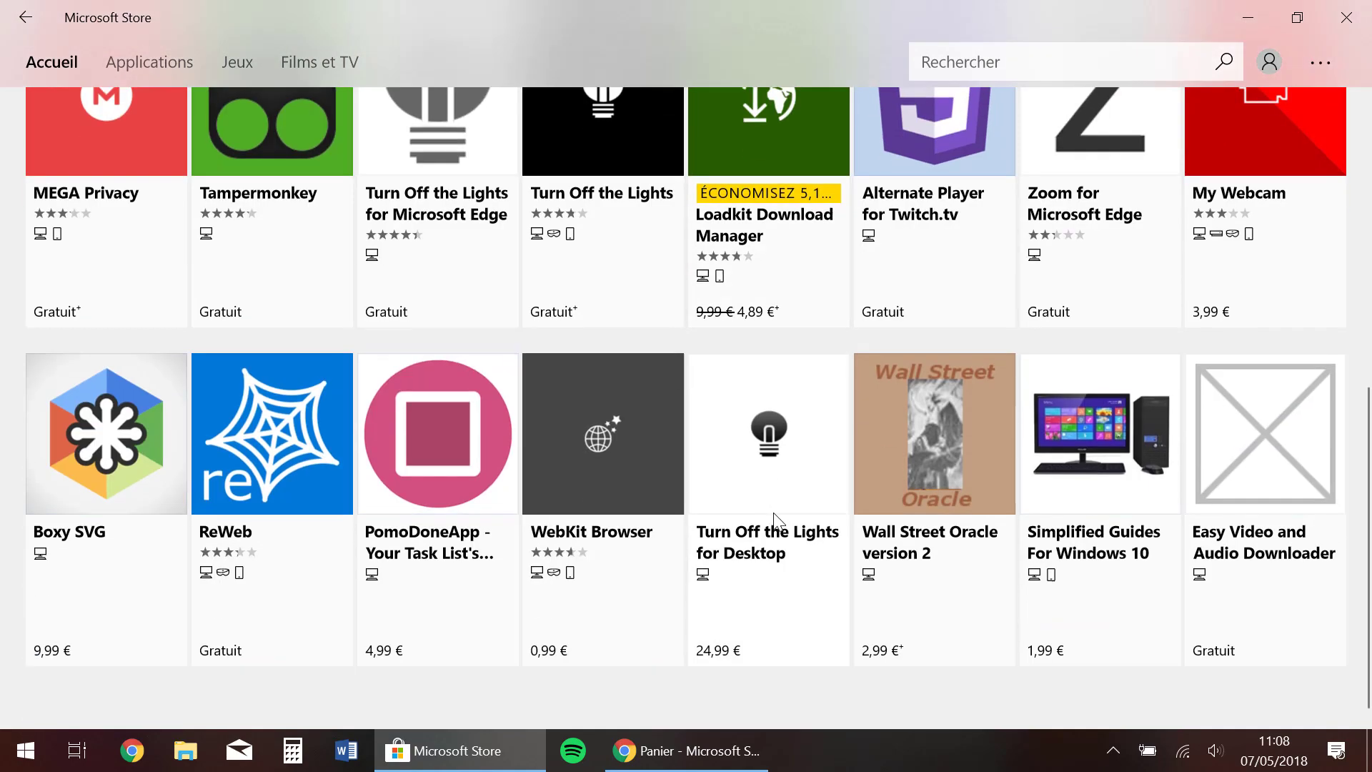
pyautogui.scroll(8, 522, 452)
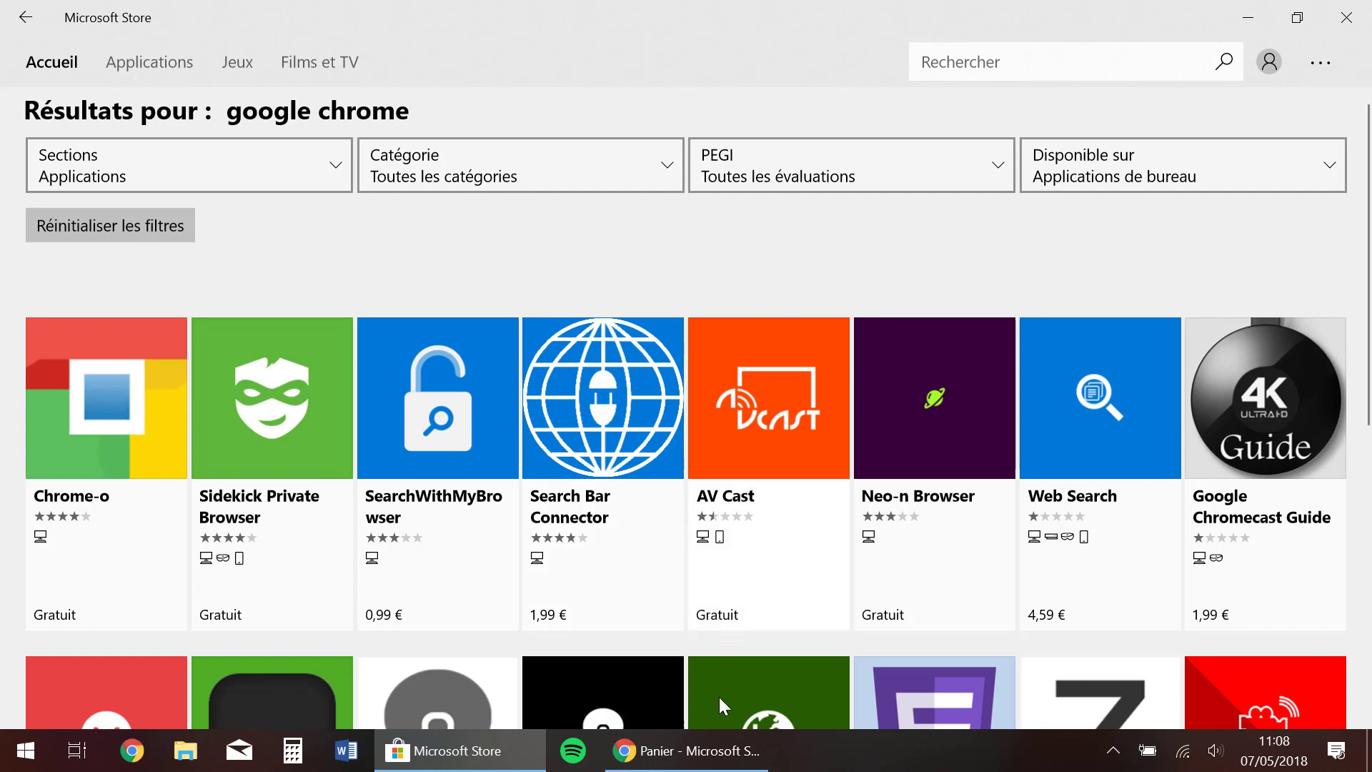
# - Switch to the Chrome browser, search the web for "google chrome" in a new tab and open the "Chrome pour ordinateur" result
pyautogui.click(763, 745)
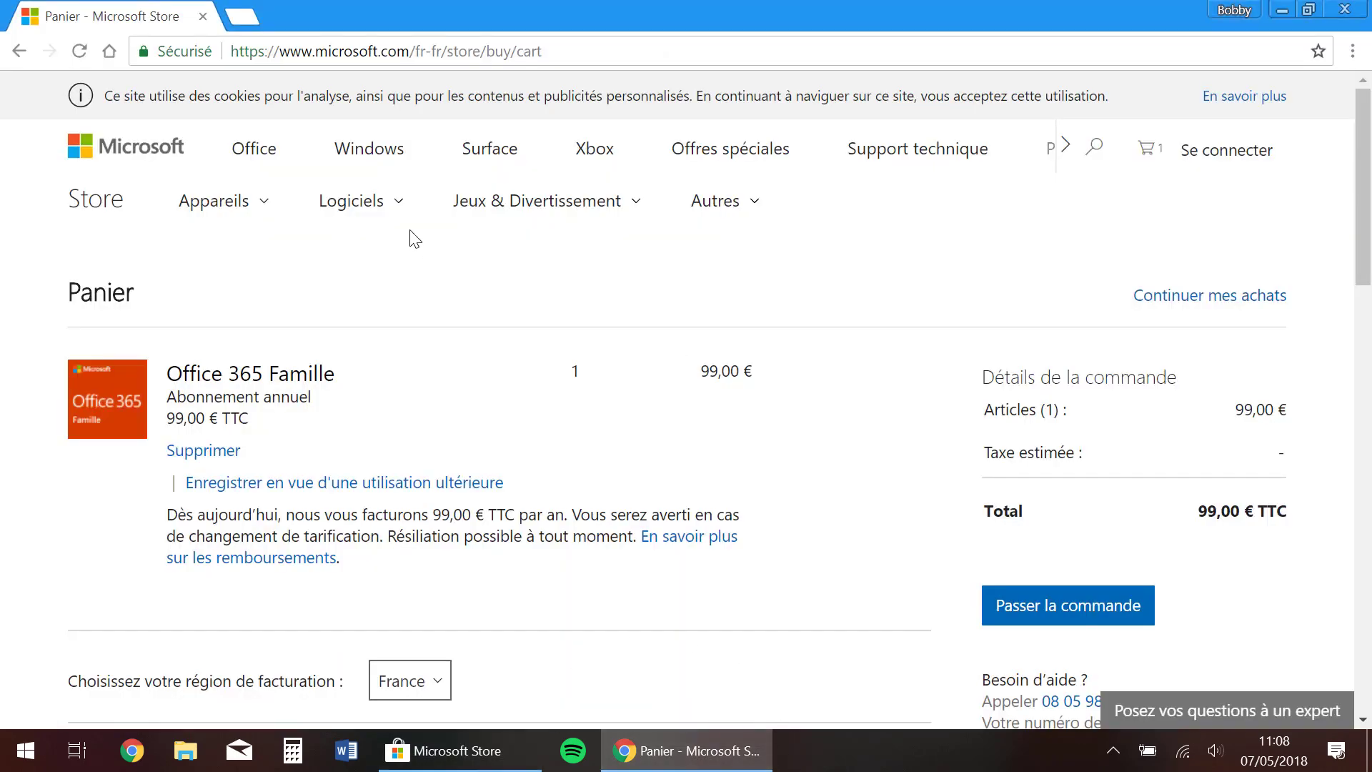
pyautogui.click(240, 17)
pyautogui.write('go')
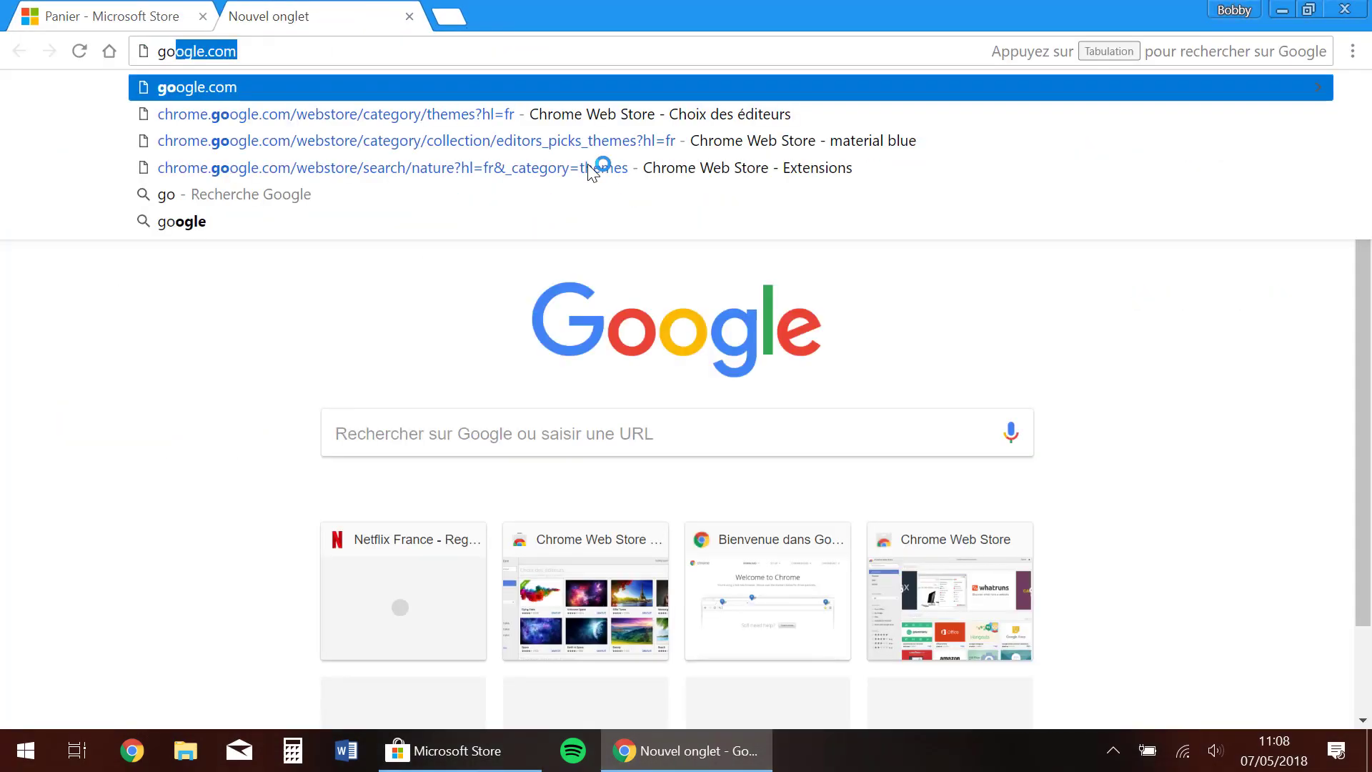
pyautogui.write('ogle chrome')
pyautogui.press('Return')
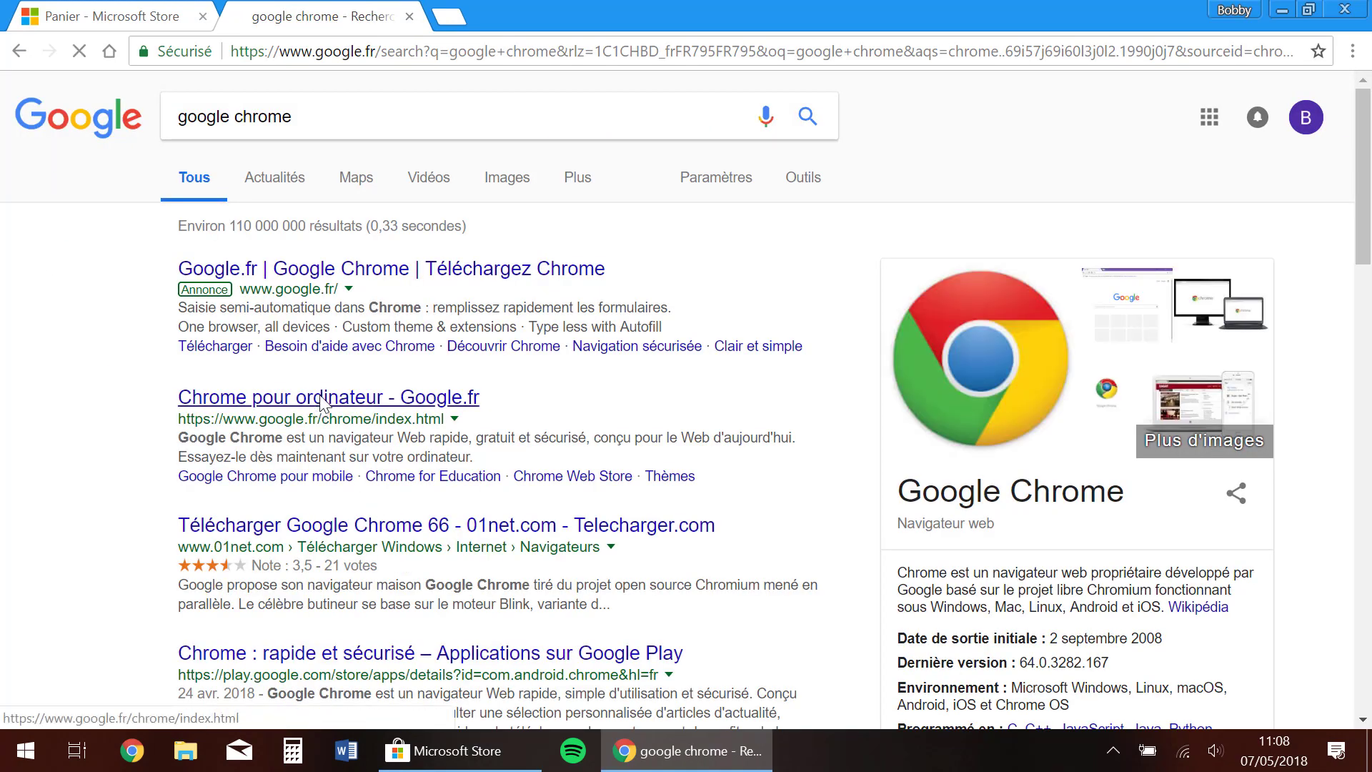
pyautogui.click(315, 399)
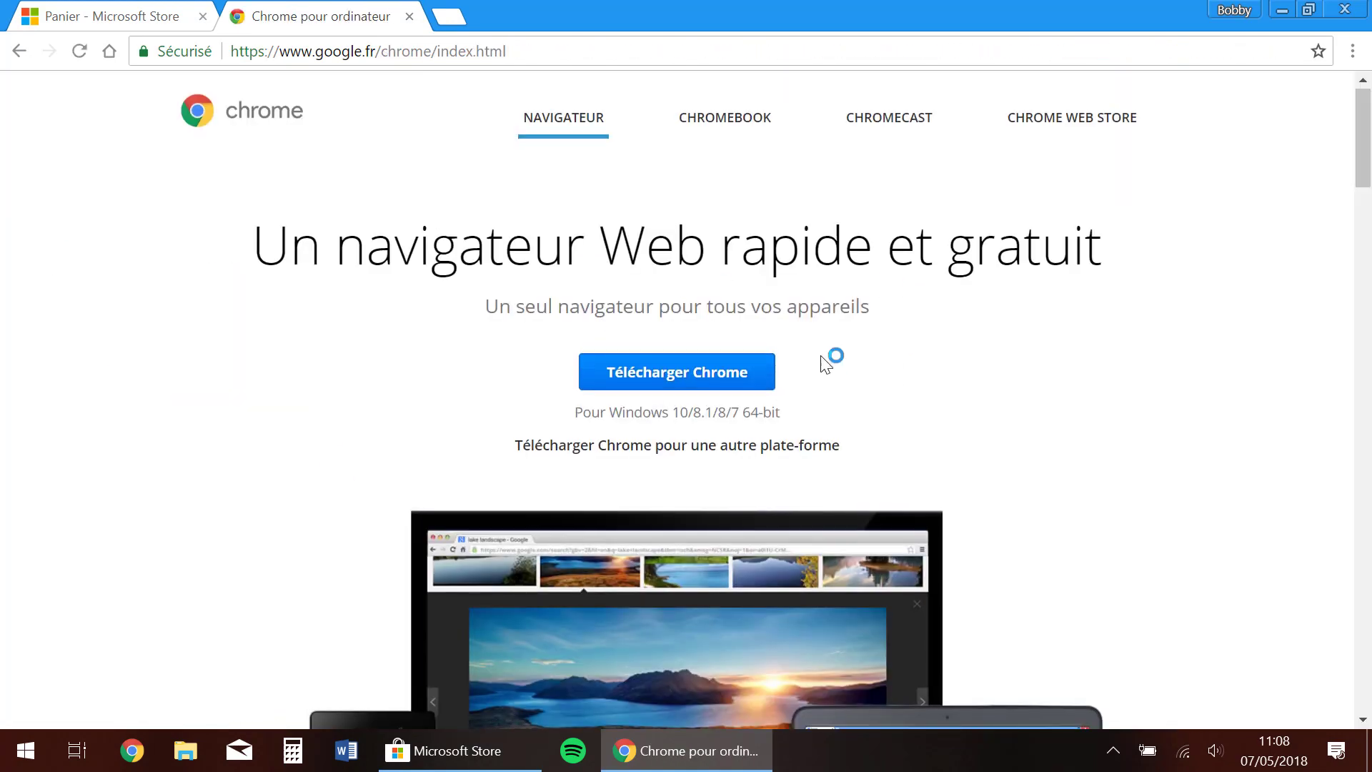